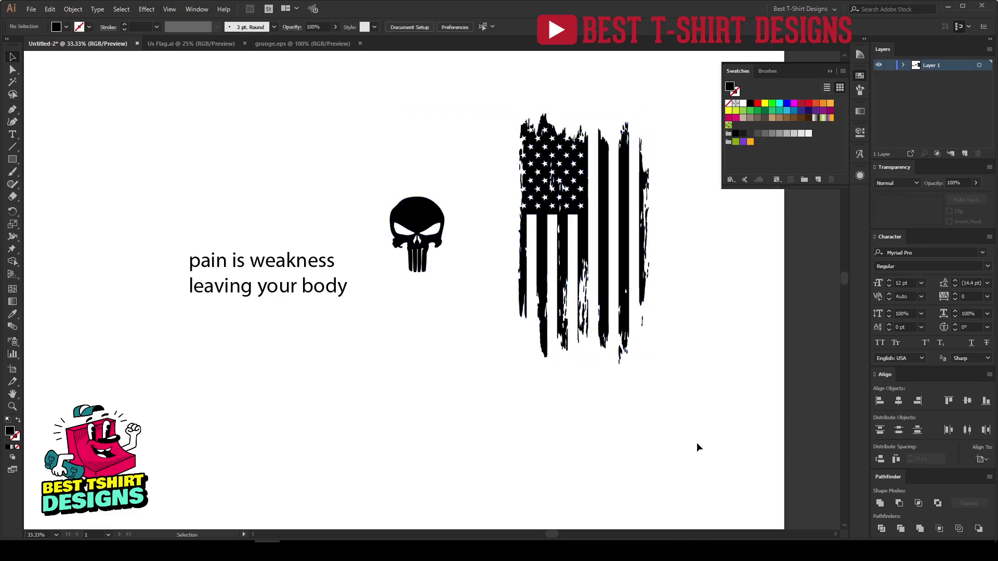
Move the two-line quote up, split it into separate lines with a script, and spread the two lines apart vertically.
click(367, 84)
drag(322, 281, 297, 224)
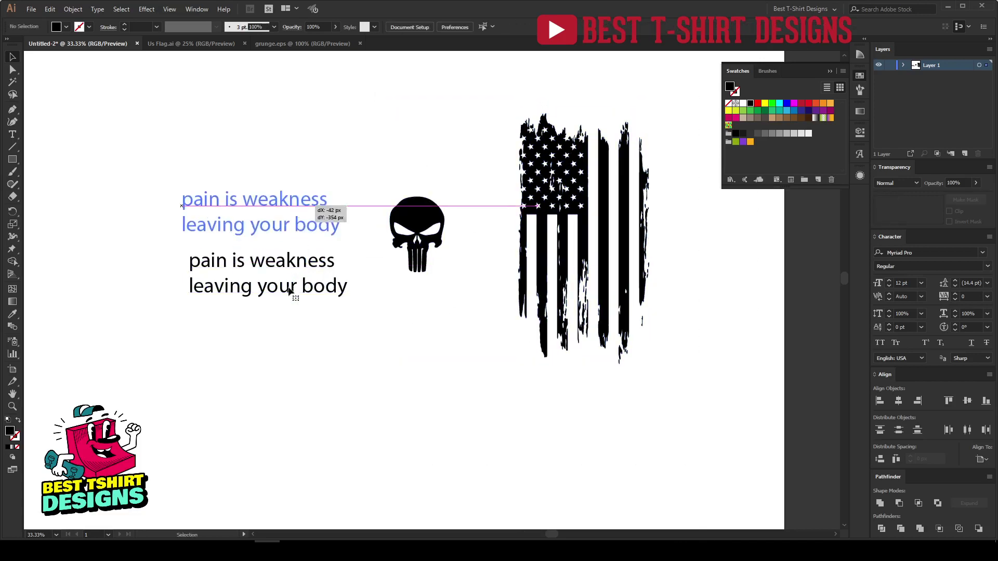
click(31, 8)
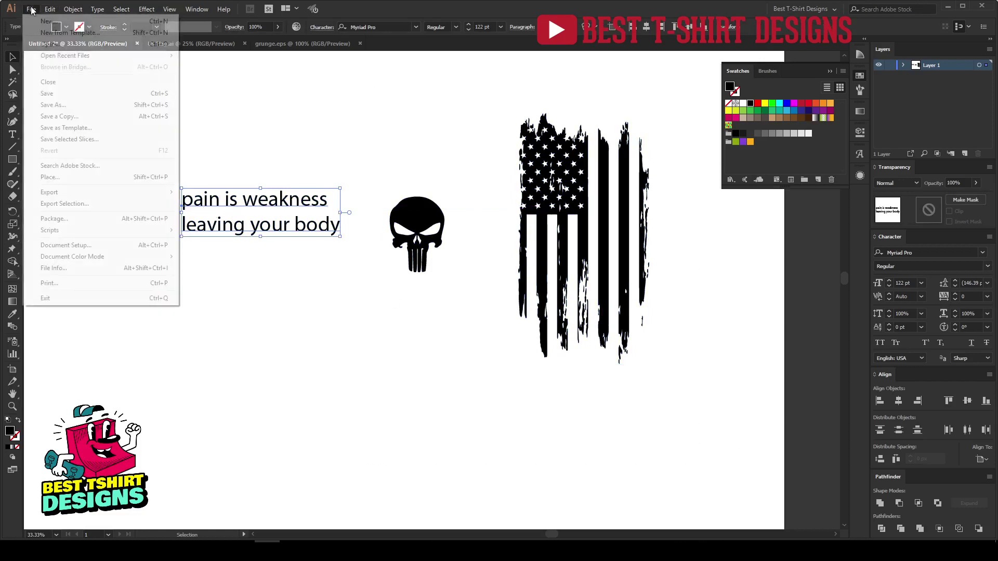
mouse_move(89, 233)
click(197, 230)
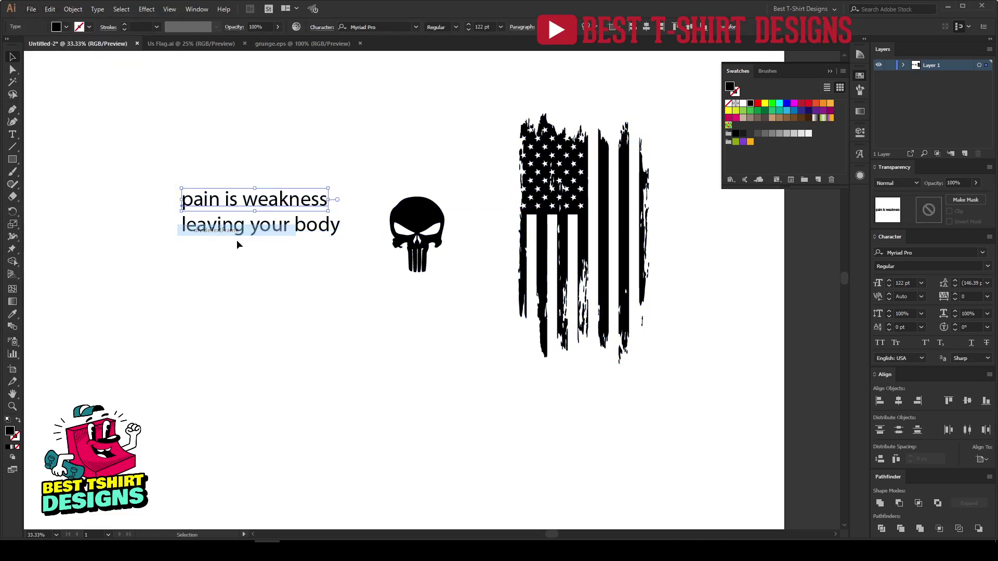
drag(304, 205, 301, 176)
drag(291, 228, 271, 248)
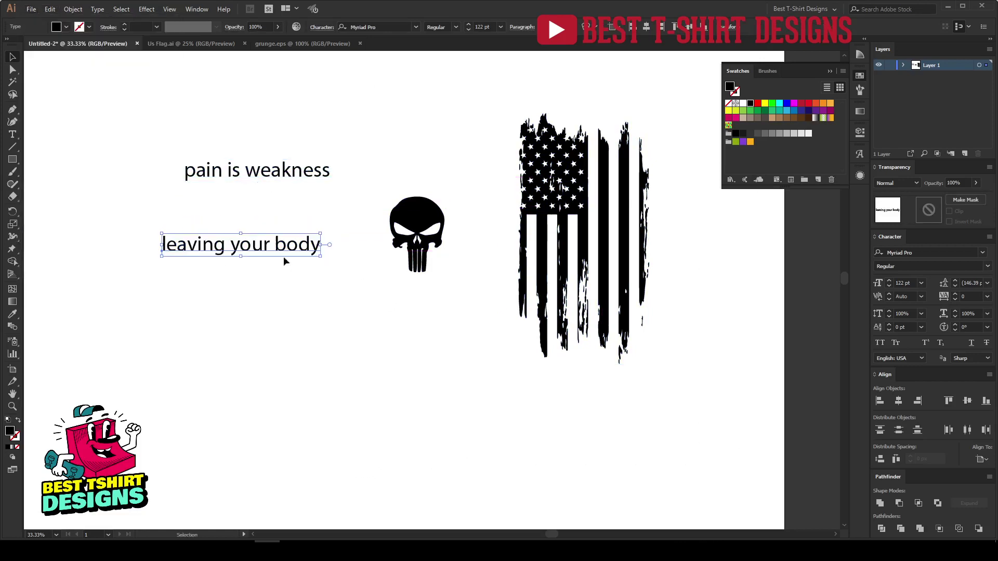
drag(454, 111, 695, 404)
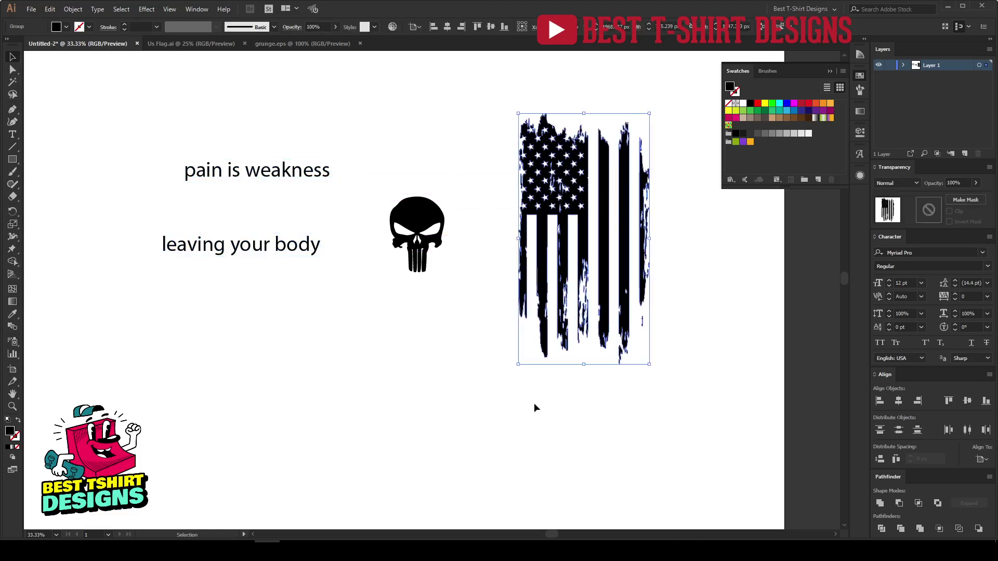
click(472, 152)
drag(478, 96, 720, 410)
click(721, 411)
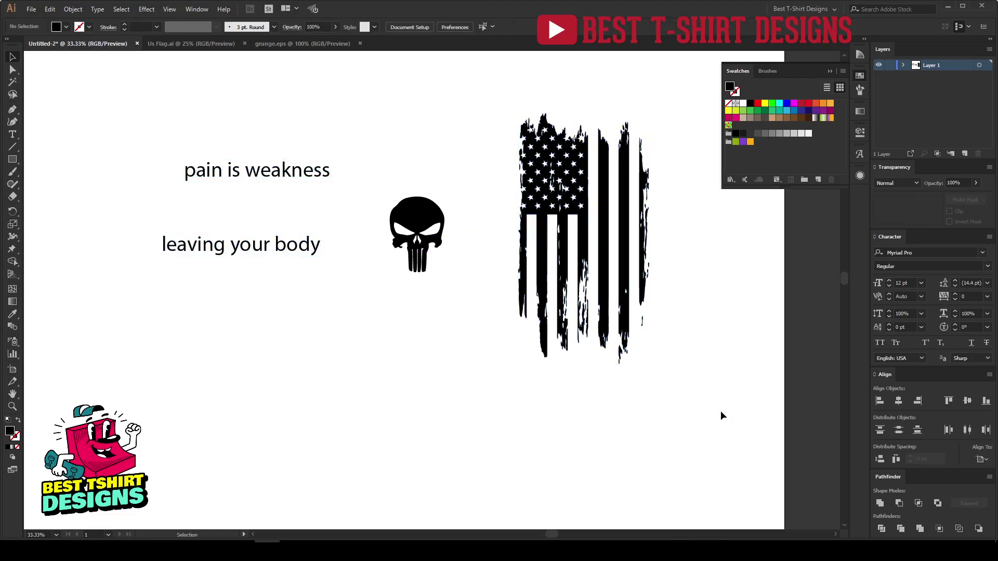
scroll(510, 167, up, 1)
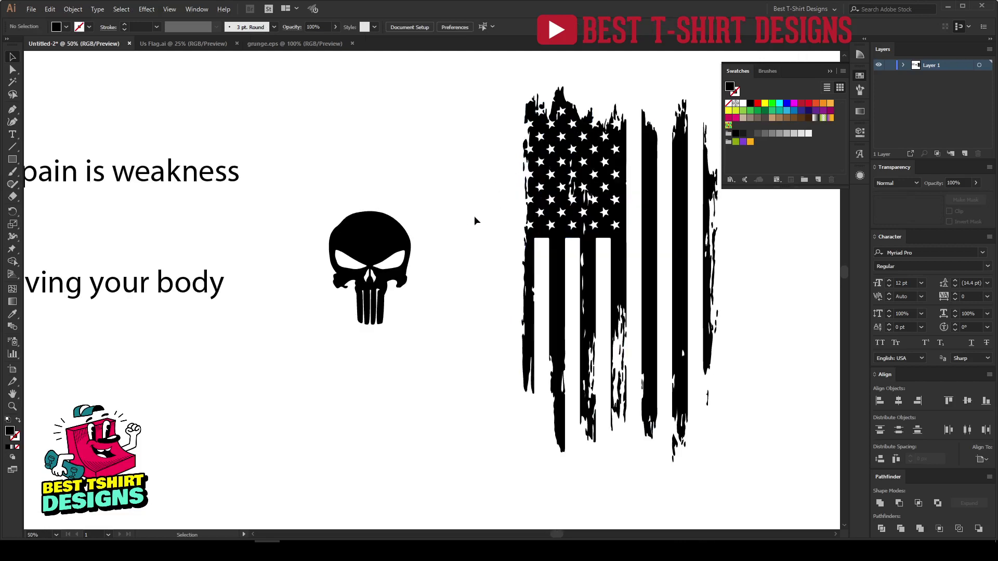
scroll(466, 291, down, 1)
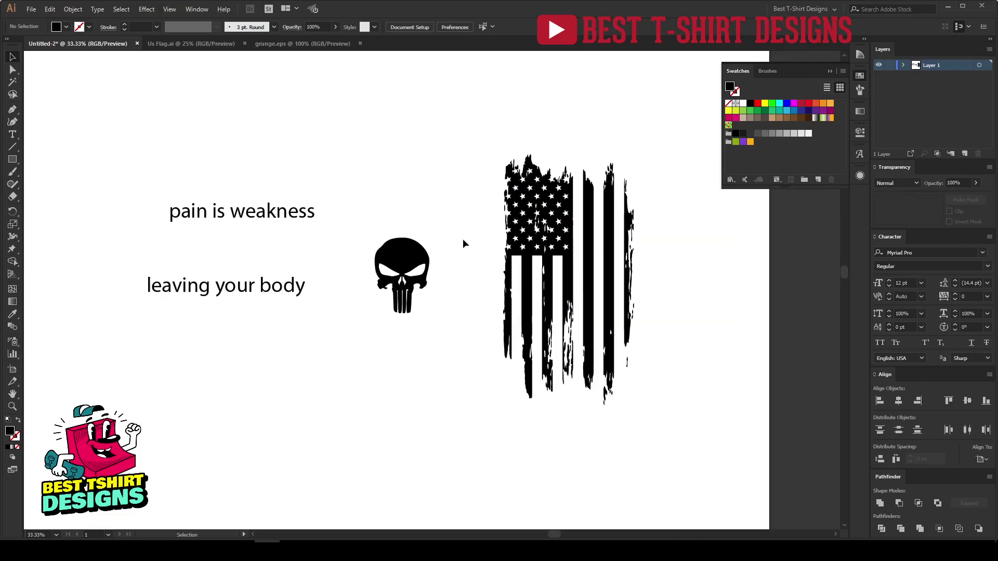
drag(455, 118, 722, 457)
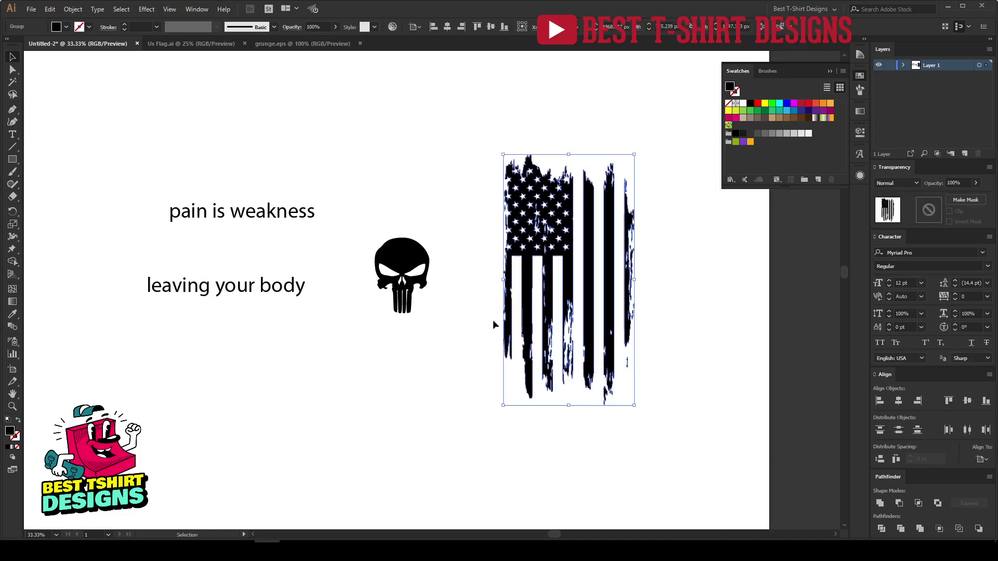
click(459, 224)
drag(357, 114, 371, 95)
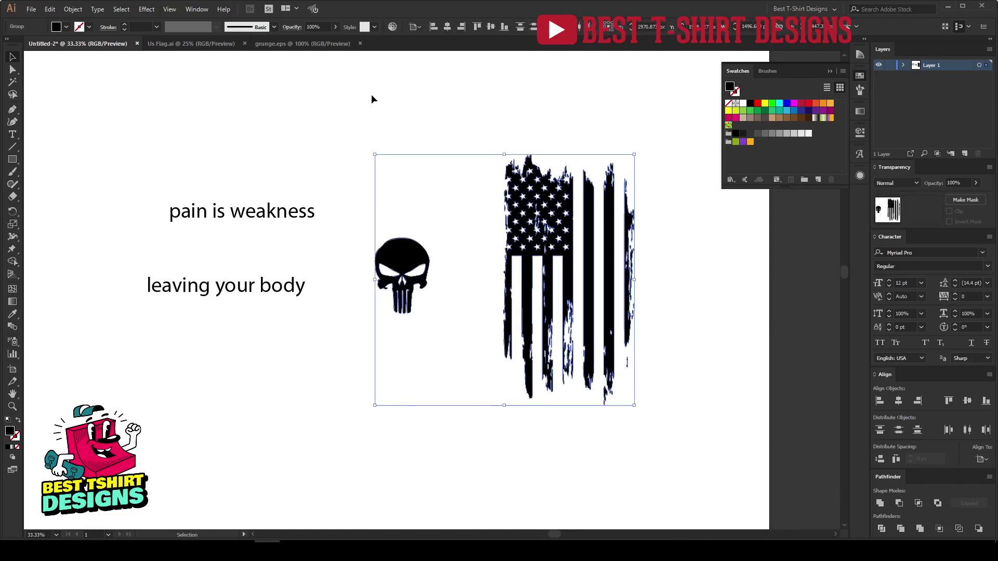
click(371, 94)
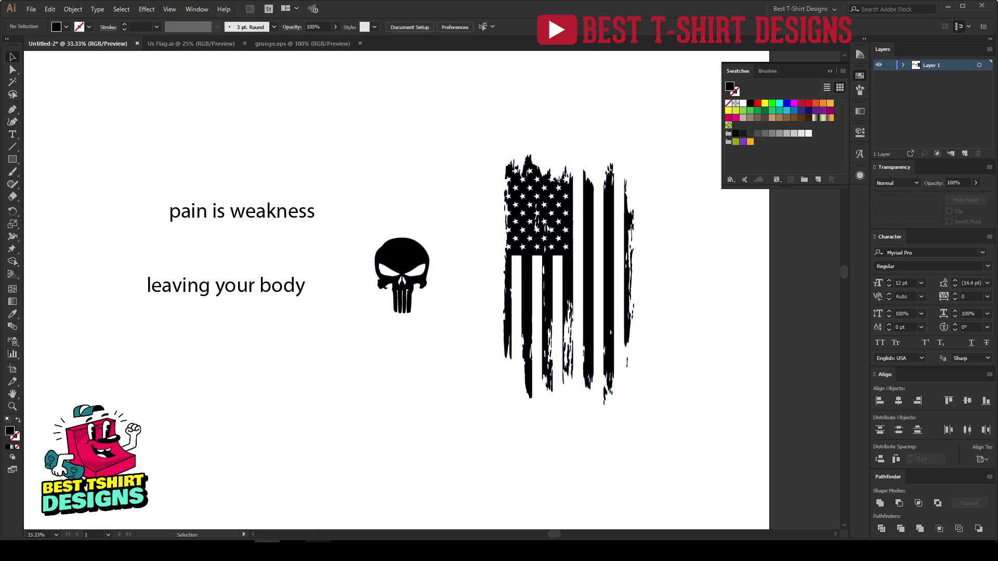
Switch to the browser and look through the army star image results for reference emblems.
mouse_move(318, 551)
click(318, 489)
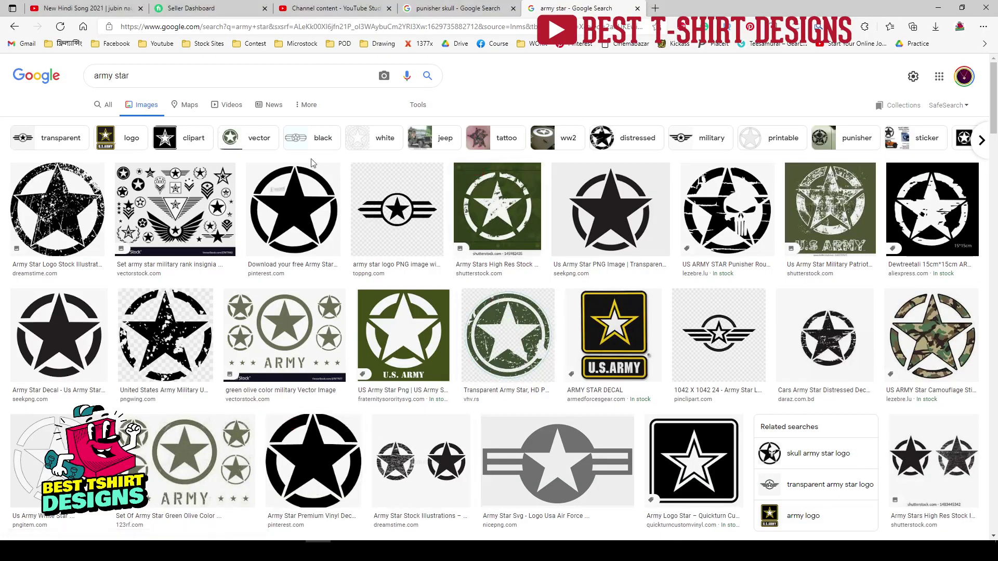
scroll(530, 338, down, 3)
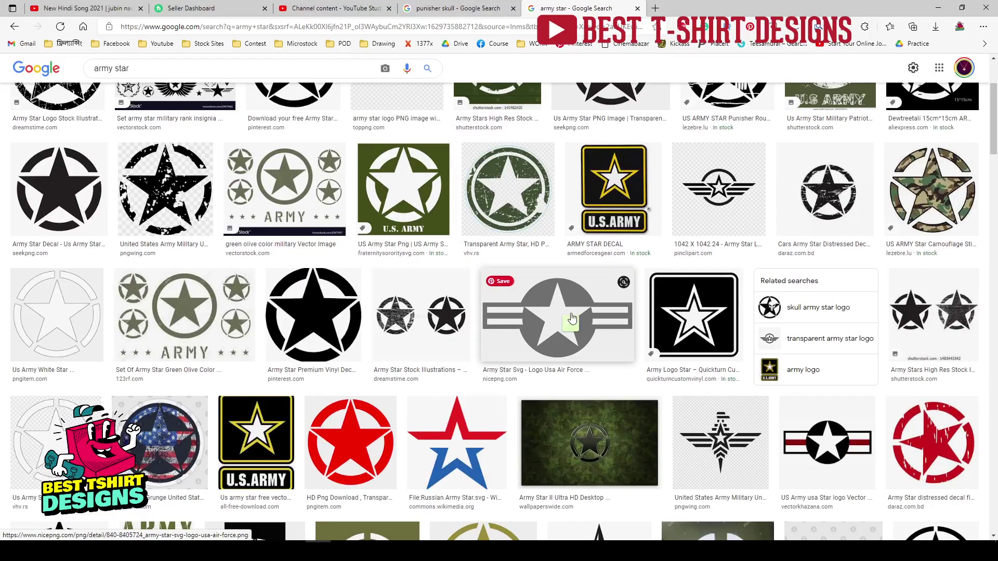
scroll(572, 318, down, 8)
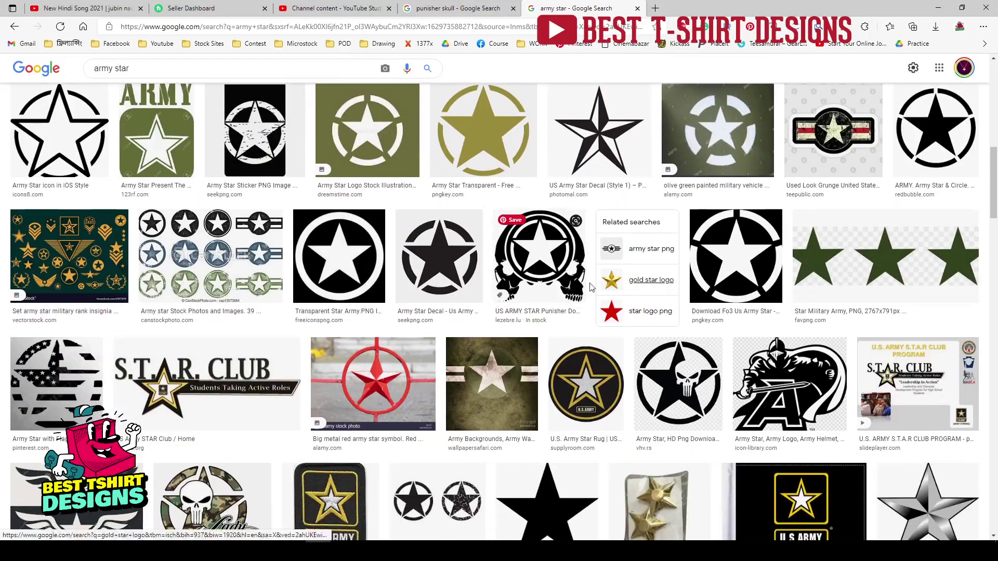
scroll(591, 287, down, 3)
scroll(574, 285, down, 5)
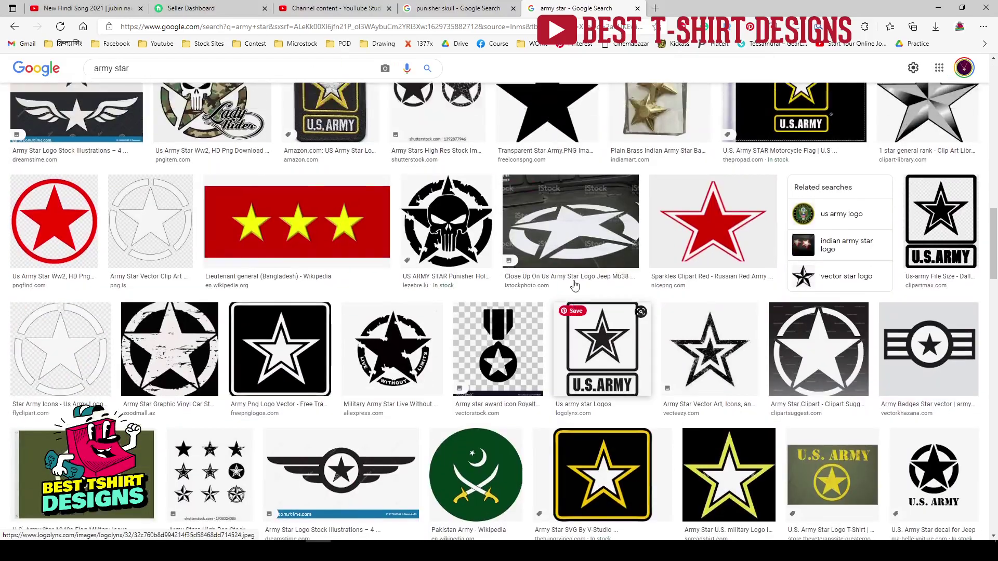
scroll(574, 285, up, 9)
scroll(574, 284, up, 10)
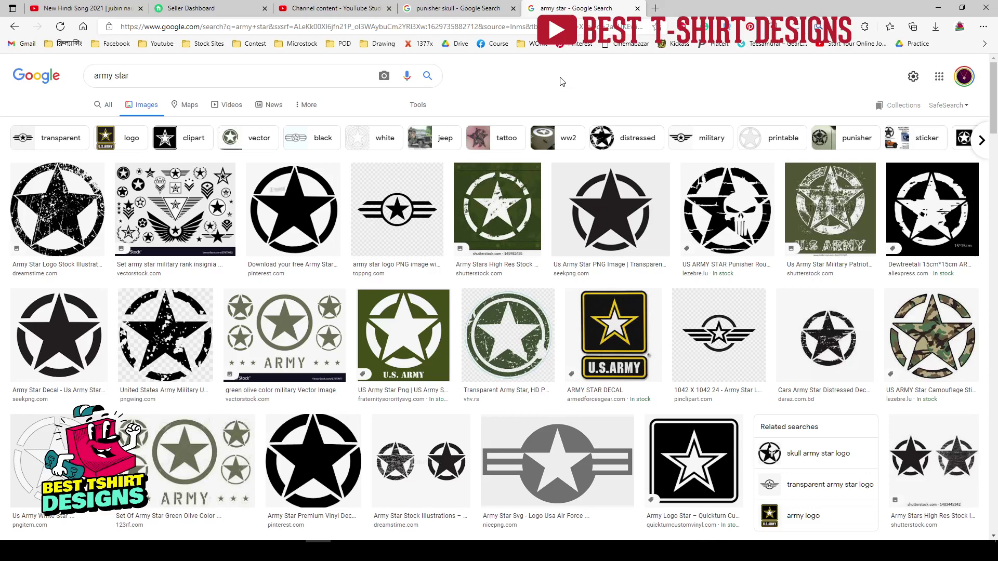
scroll(663, 220, down, 6)
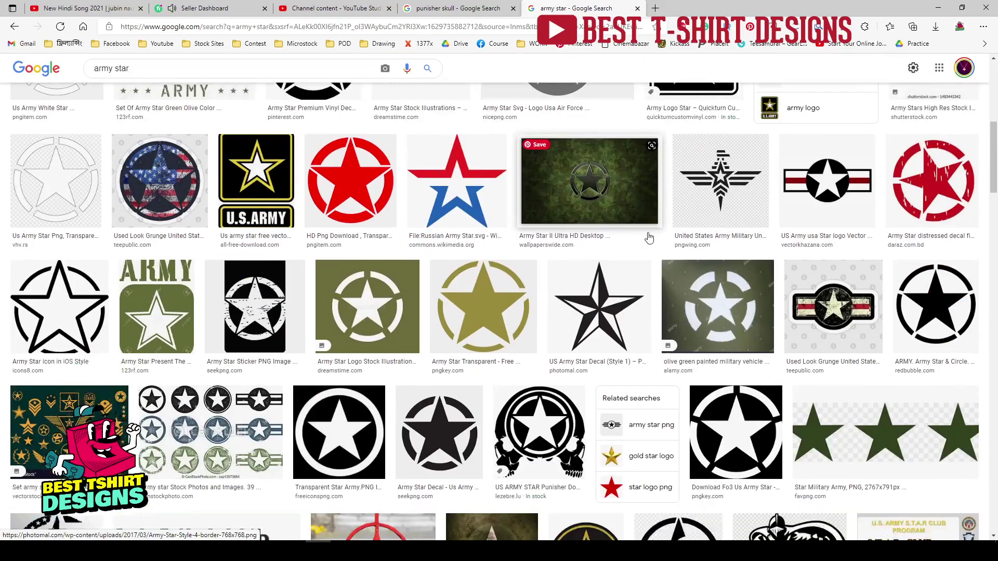
scroll(649, 238, down, 7)
Look through the punisher skull image results for reference skull designs.
click(458, 8)
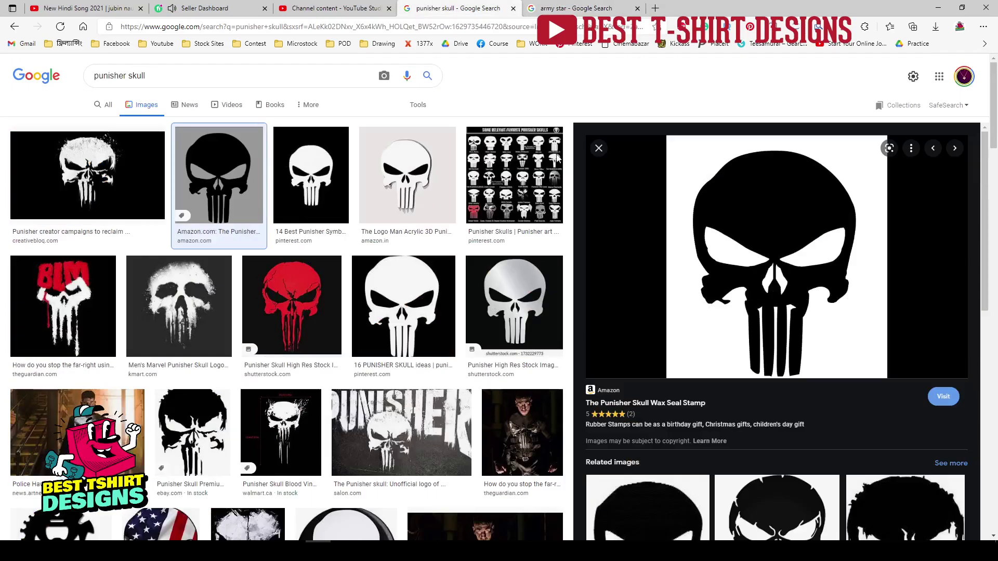
scroll(312, 335, down, 6)
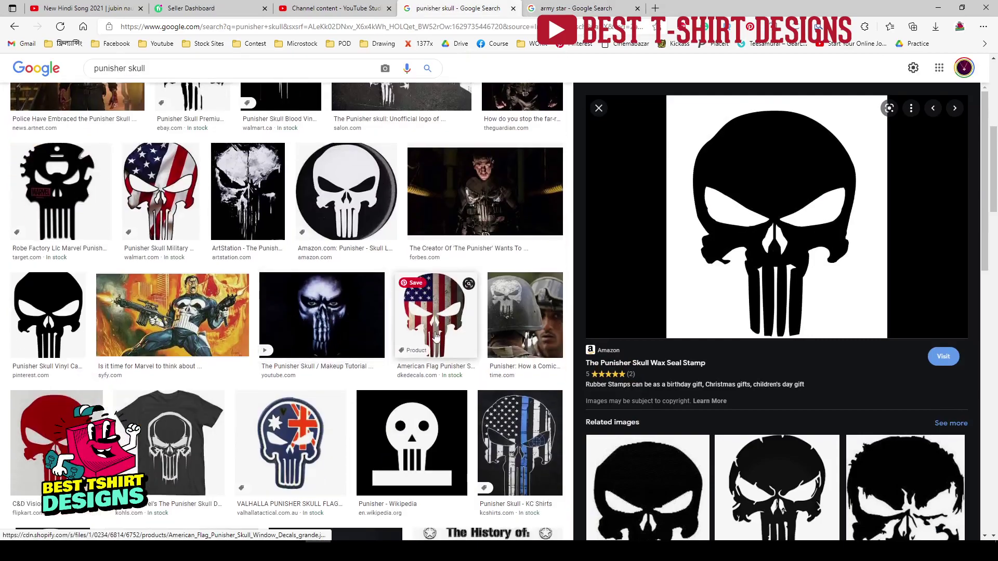
scroll(435, 336, down, 10)
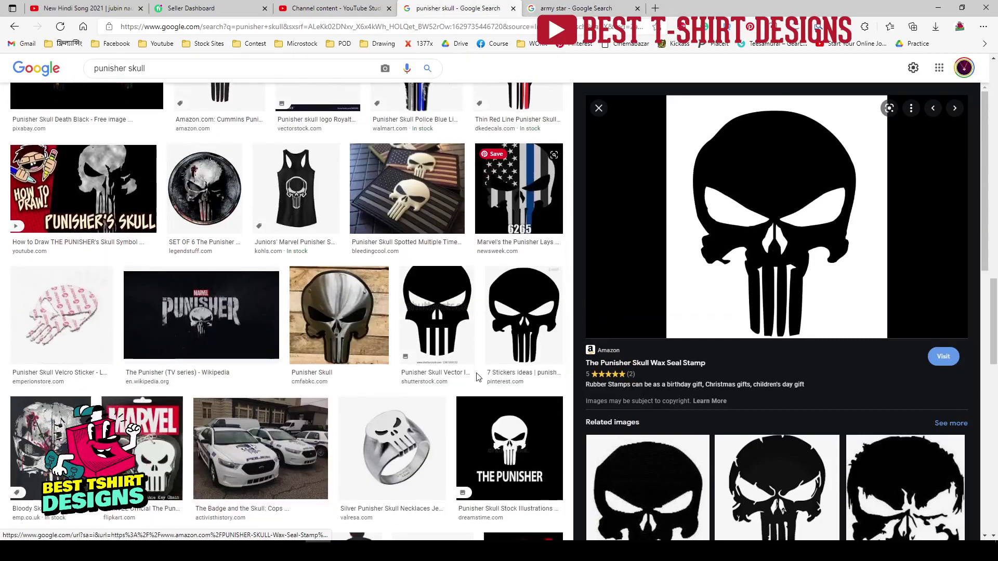
scroll(478, 378, down, 7)
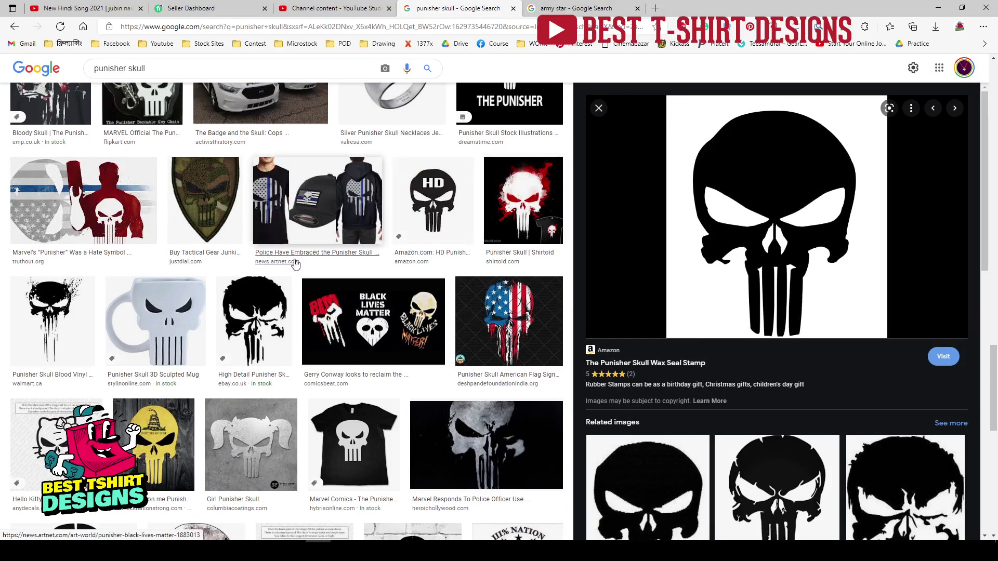
scroll(441, 219, up, 10)
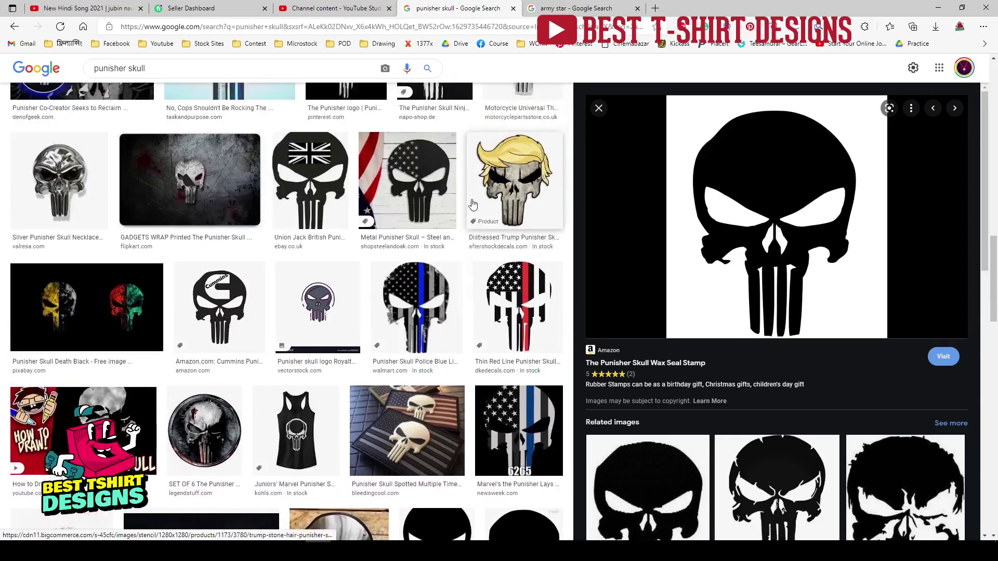
scroll(387, 235, down, 10)
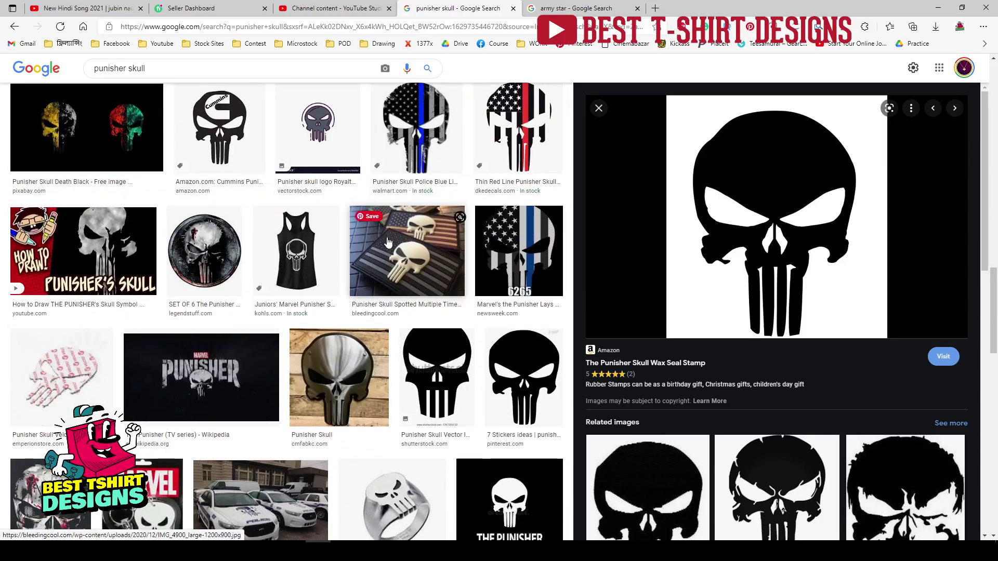
scroll(386, 242, down, 10)
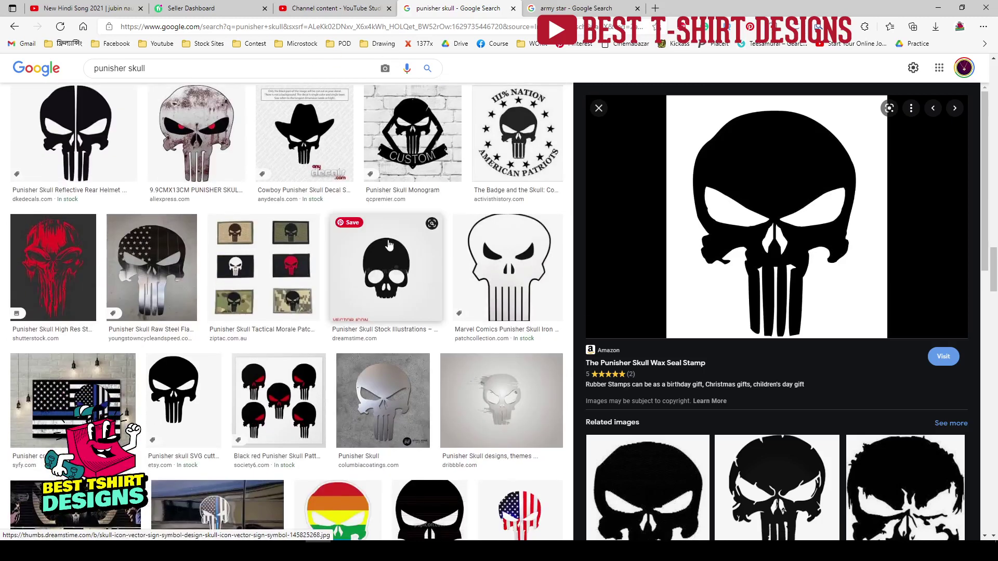
scroll(388, 244, down, 4)
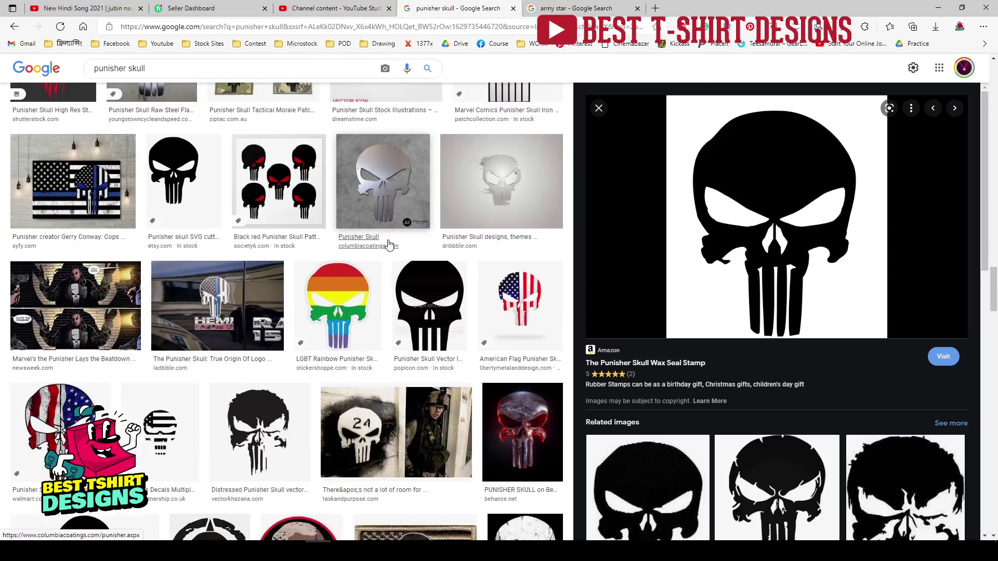
Preview the SVG cutting file skull, the distressed skull vector and two related cracked skulls, and browse further skull results.
click(182, 184)
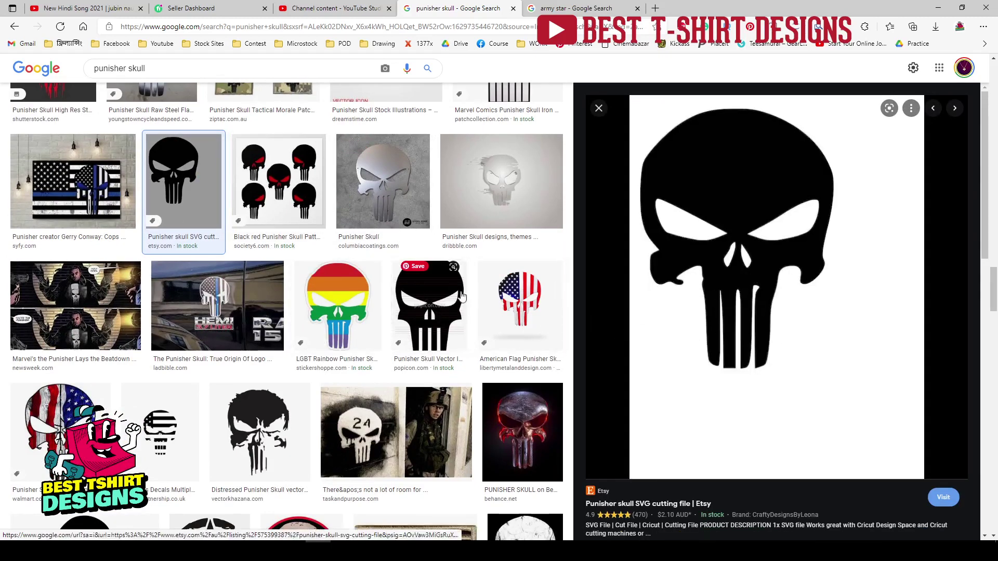
click(291, 439)
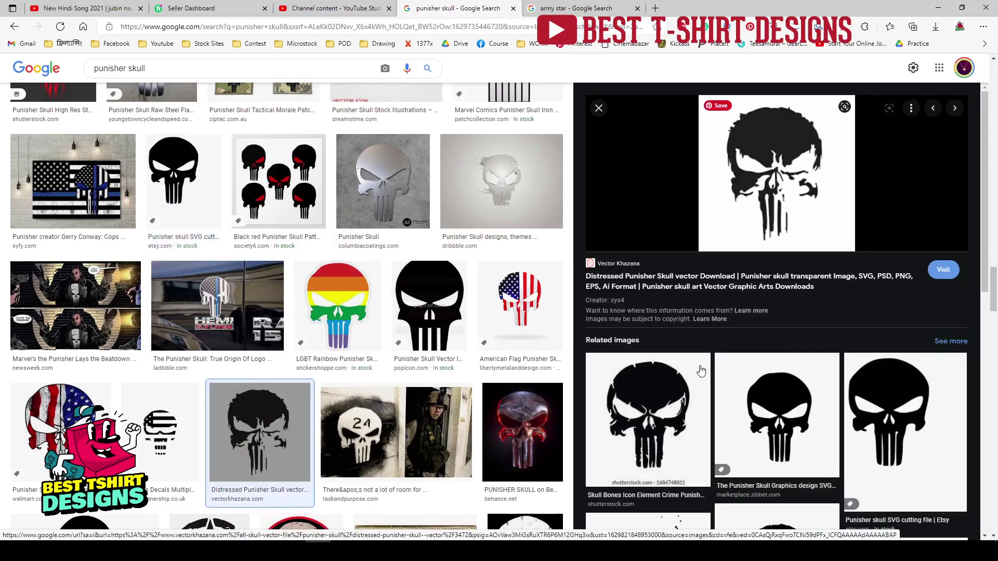
click(656, 418)
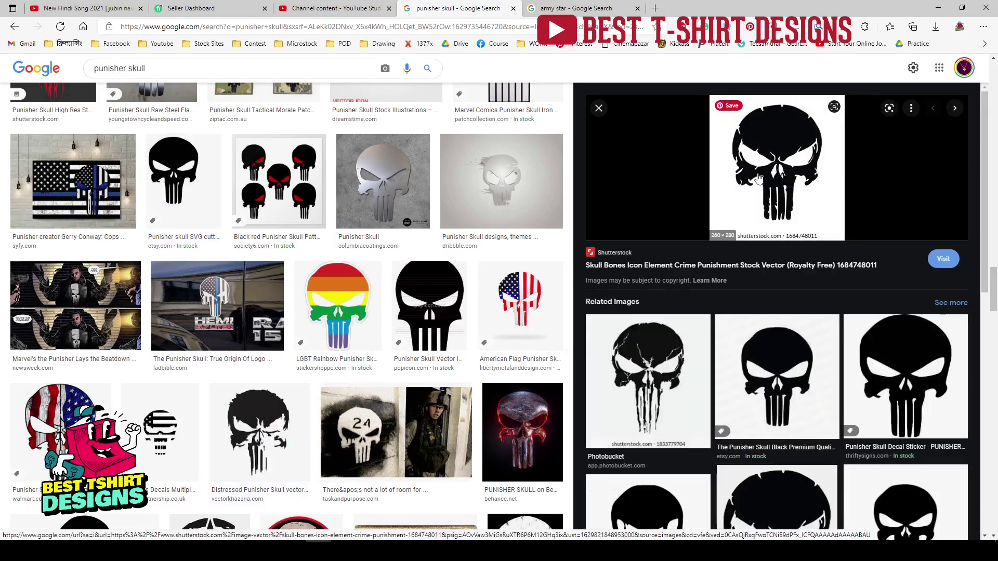
click(618, 387)
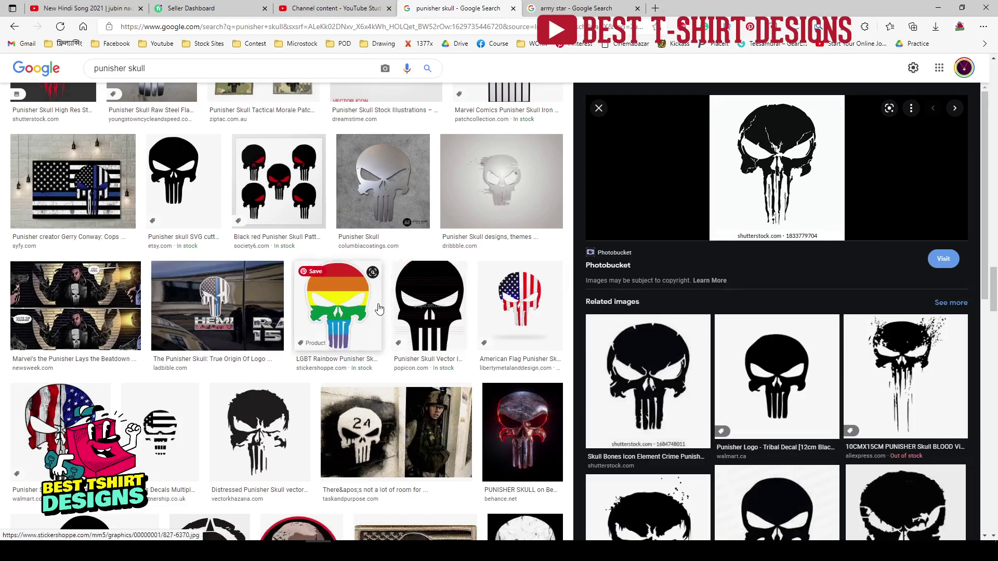
scroll(387, 288, down, 15)
scroll(388, 289, up, 7)
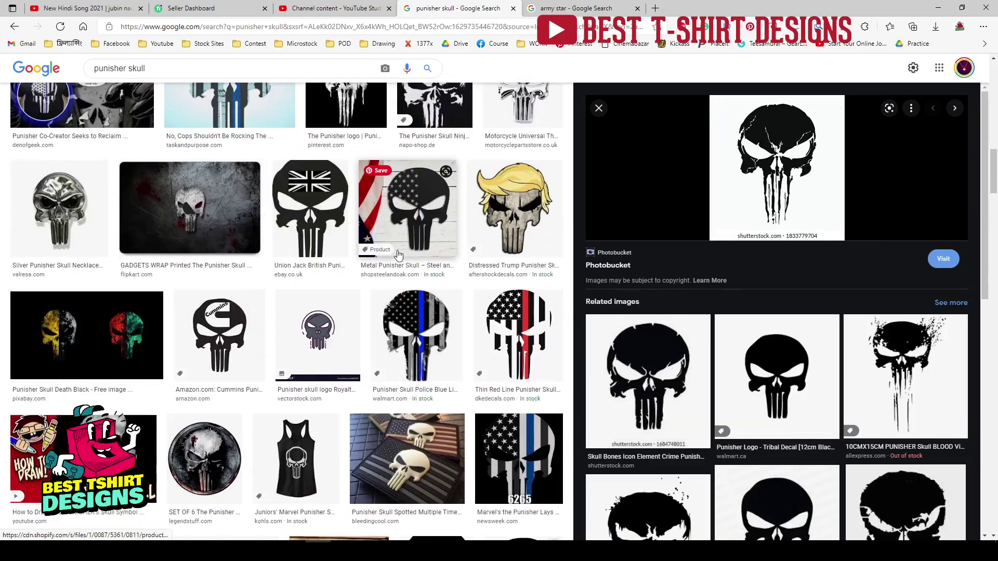
scroll(447, 246, up, 5)
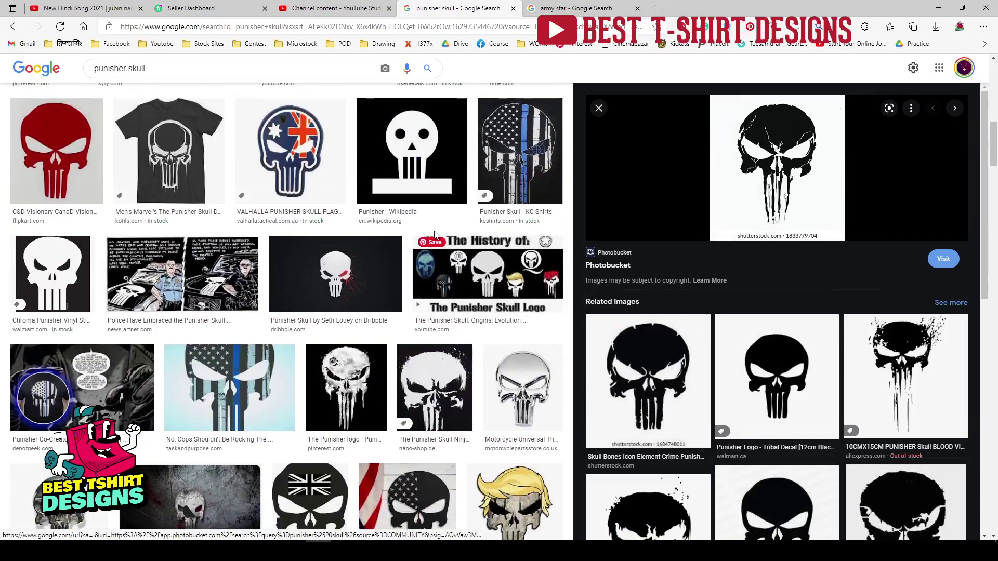
scroll(451, 234, up, 5)
scroll(455, 220, down, 5)
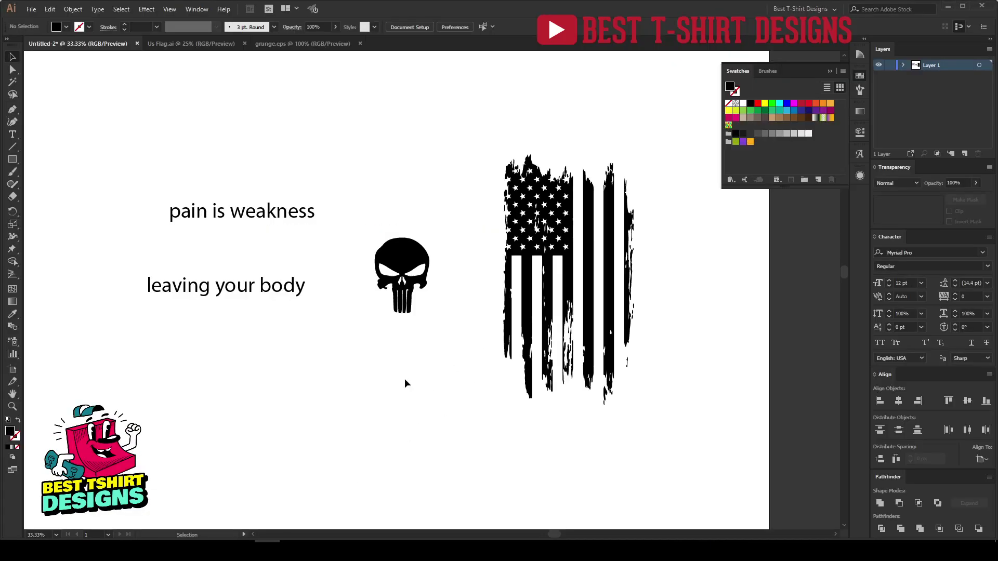
Switch back to Illustrator and draw a circle about 660 px wide below the skull, with no fill and a 10 pt black stroke.
drag(10, 162, 50, 187)
drag(381, 403, 442, 463)
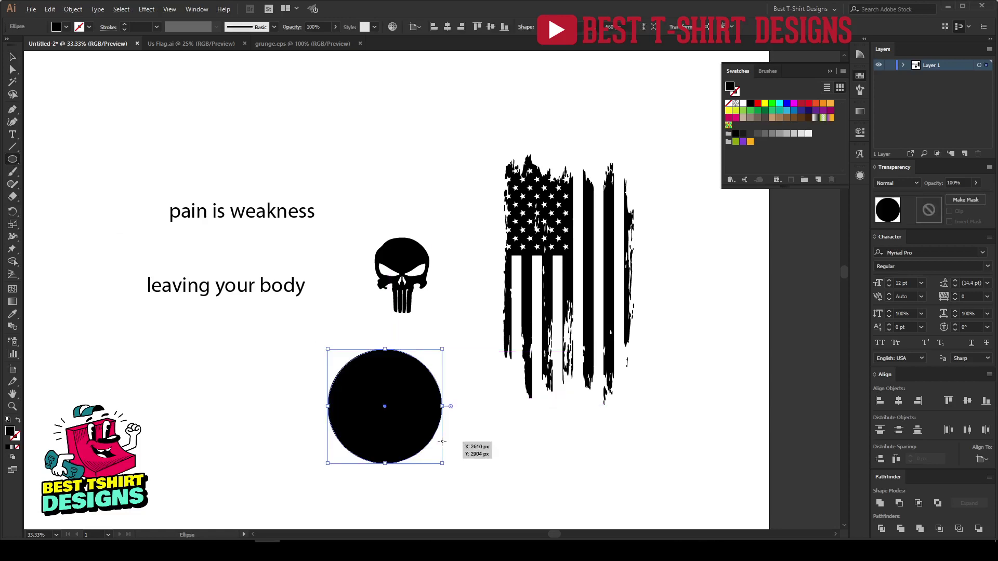
key(shift+x)
key(v)
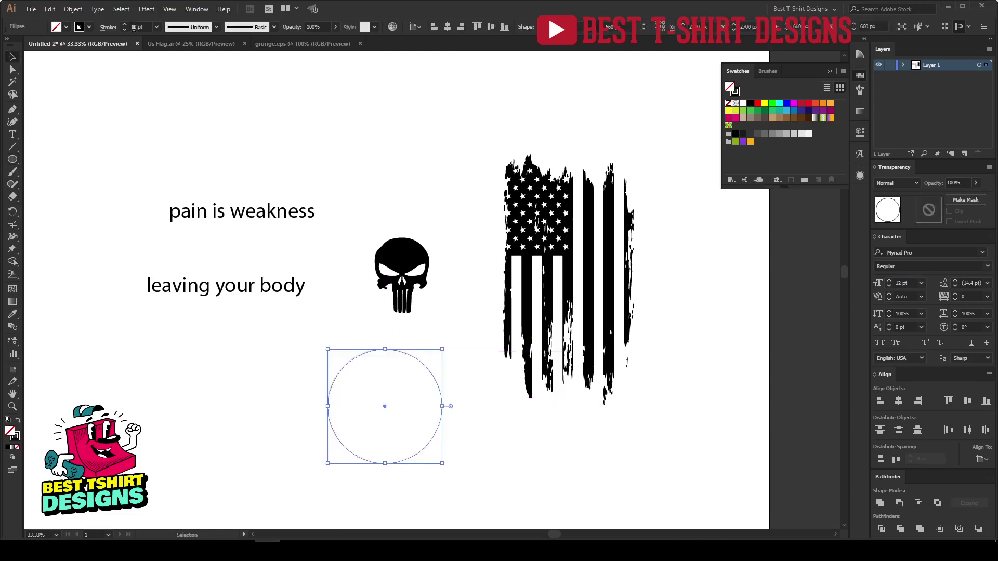
key(Return)
click(449, 411)
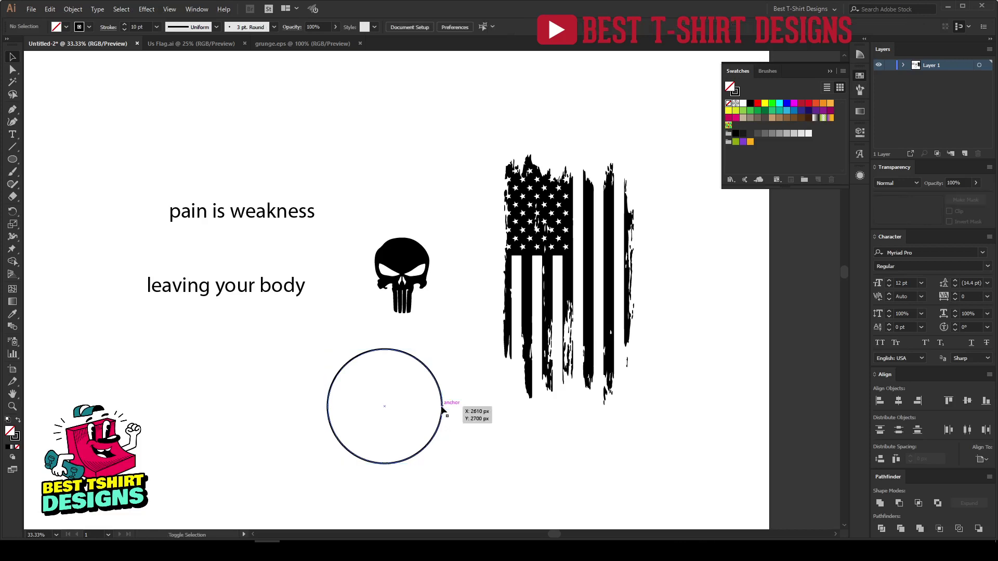
Scale the circle below the skull down to about 306 px wide.
click(442, 408)
click(443, 410)
click(442, 410)
drag(442, 407, 411, 406)
scroll(394, 438, up, 3)
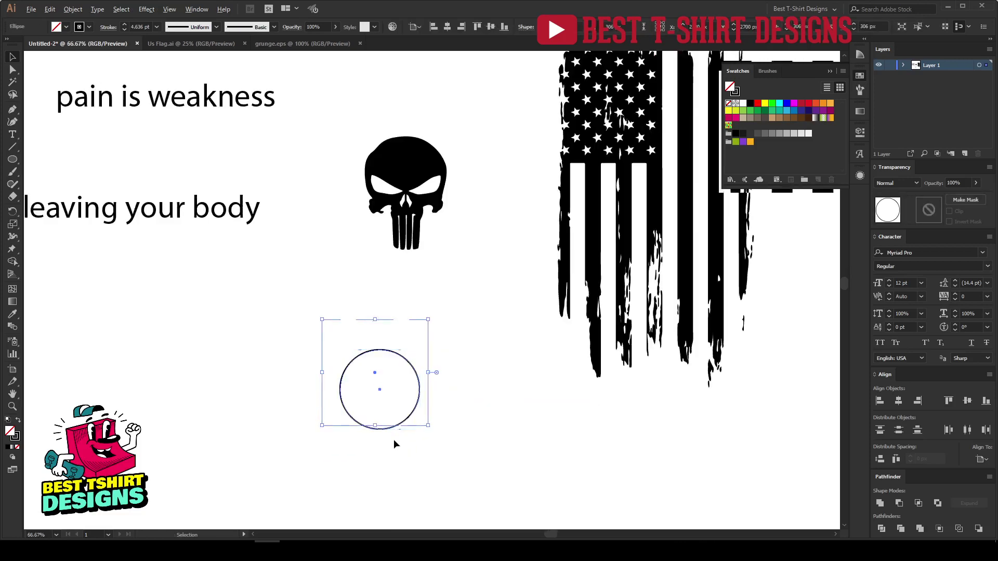
click(474, 374)
Draw an upright five-pointed star about 307 px tall and move it over the circle.
drag(11, 165, 59, 208)
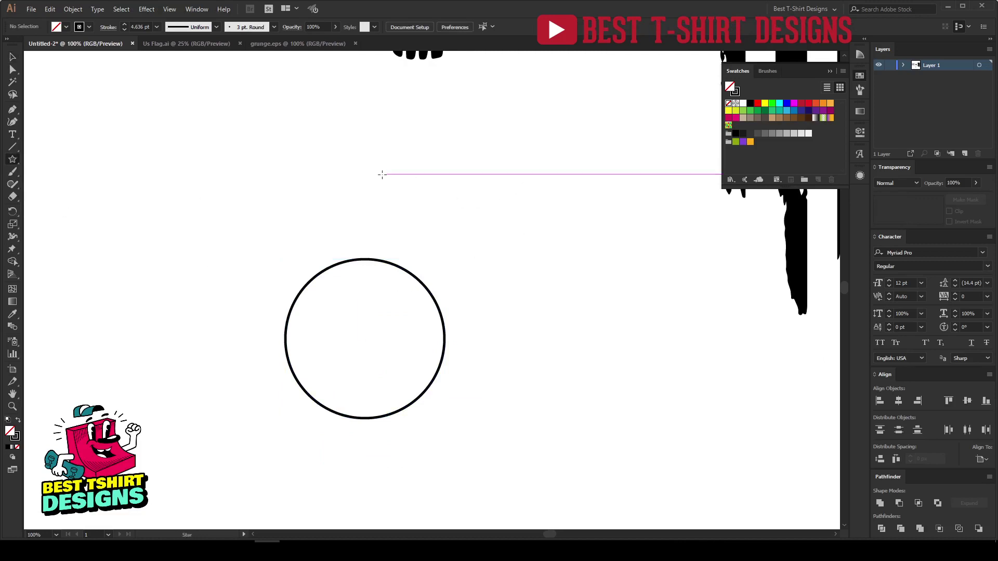
scroll(429, 317, up, 1)
scroll(347, 196, down, 3)
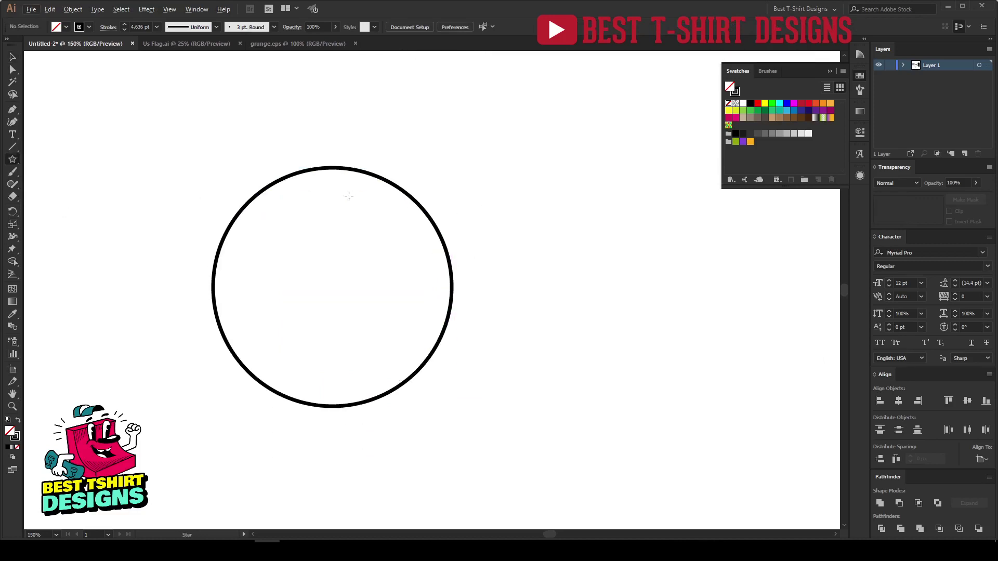
mouse_move(349, 197)
mouse_down()
mouse_move(476, 327)
mouse_move(360, 283)
mouse_move(414, 280)
mouse_move(322, 283)
mouse_move(392, 309)
mouse_move(240, 116)
mouse_move(454, 363)
mouse_move(290, 123)
mouse_move(493, 275)
mouse_move(439, 256)
mouse_move(418, 213)
mouse_move(406, 237)
mouse_move(393, 218)
mouse_move(406, 240)
mouse_move(432, 179)
mouse_move(445, 178)
mouse_move(352, 74)
mouse_move(450, 245)
mouse_move(367, 151)
mouse_move(439, 251)
mouse_move(378, 176)
mouse_move(447, 245)
mouse_move(381, 178)
mouse_move(478, 309)
mouse_move(369, 188)
mouse_move(448, 286)
mouse_up()
key(v)
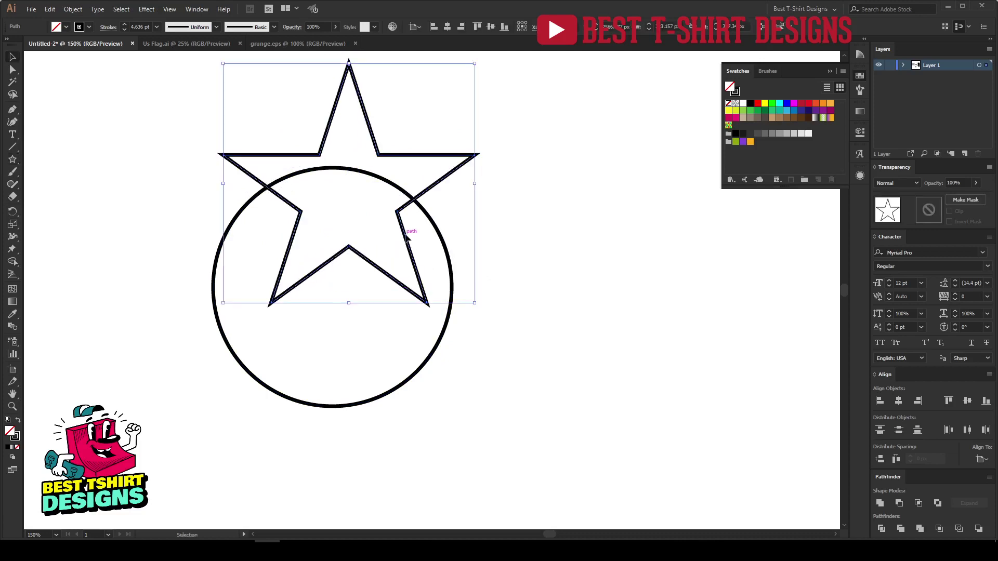
drag(406, 237, 396, 320)
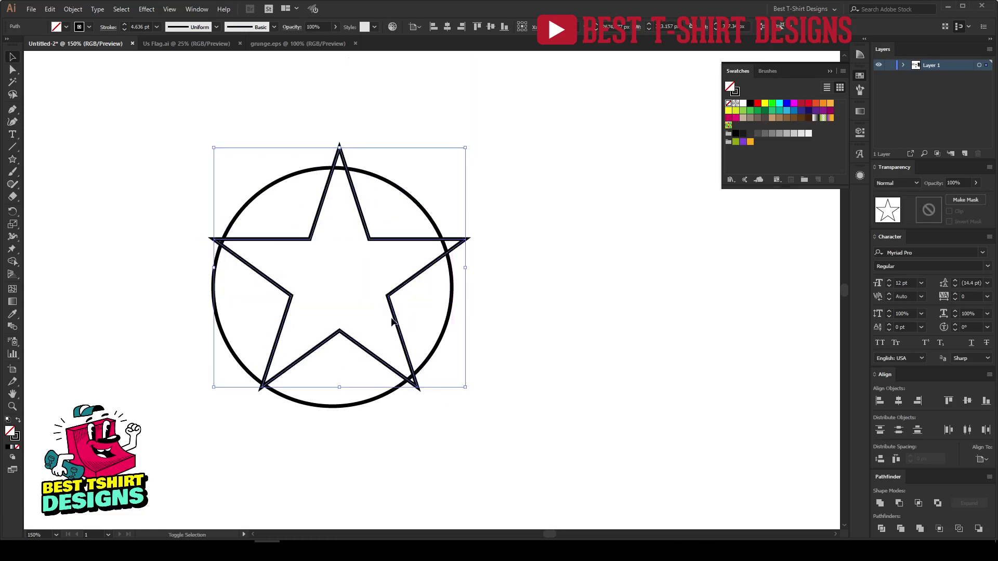
Swap the star's fill and stroke for a solid black shape and set the circle's stroke weight to 20 pt.
key(shift+x)
click(407, 311)
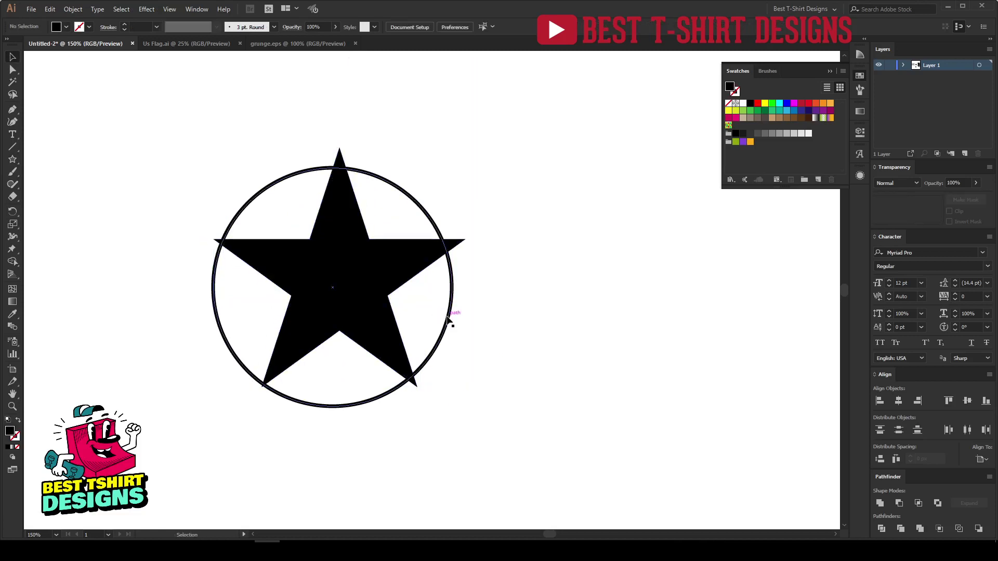
click(447, 317)
scroll(140, 24, up, 15)
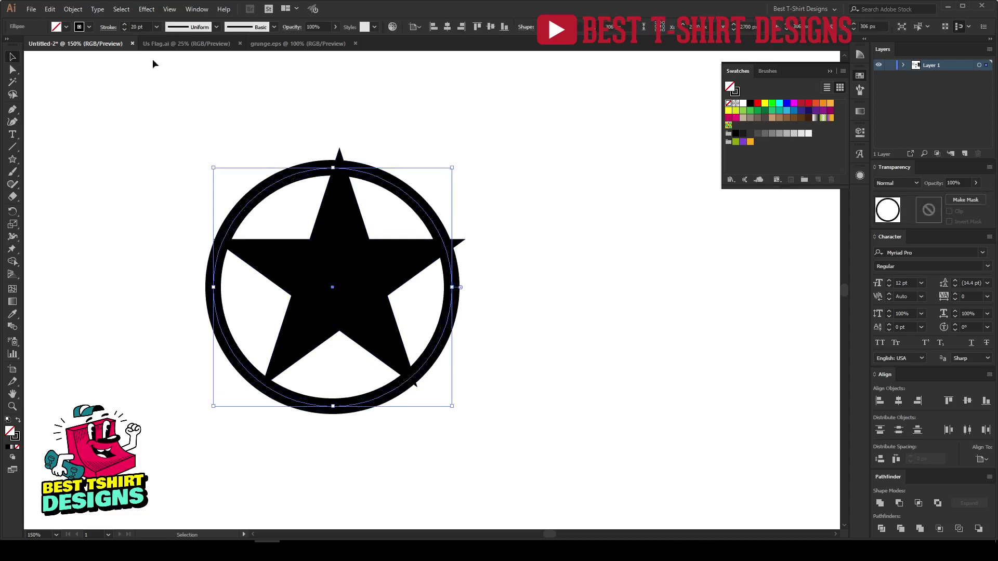
Align the centres of the star and circle horizontally and vertically, relative to the selection.
shift+click(291, 280)
click(415, 26)
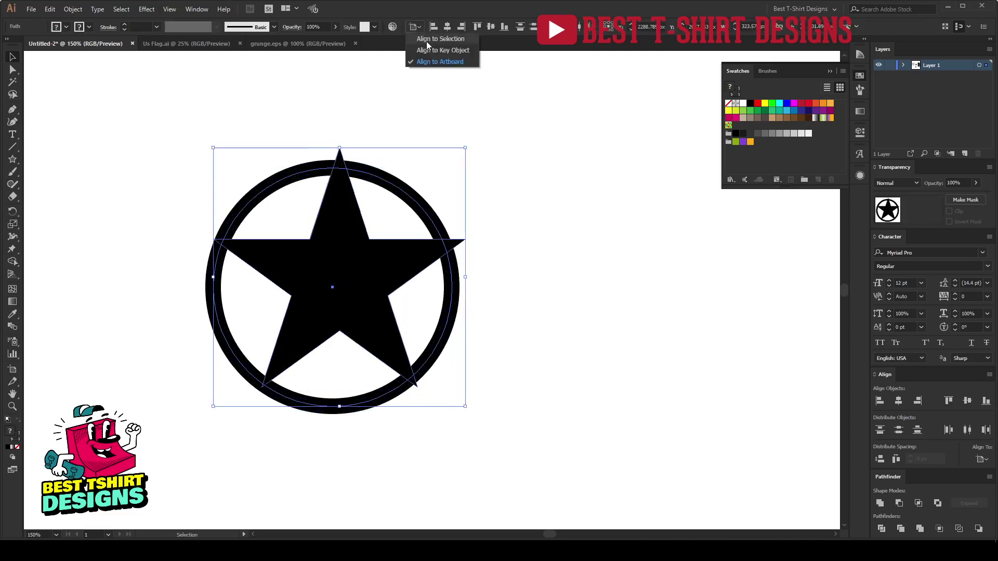
click(447, 27)
click(491, 27)
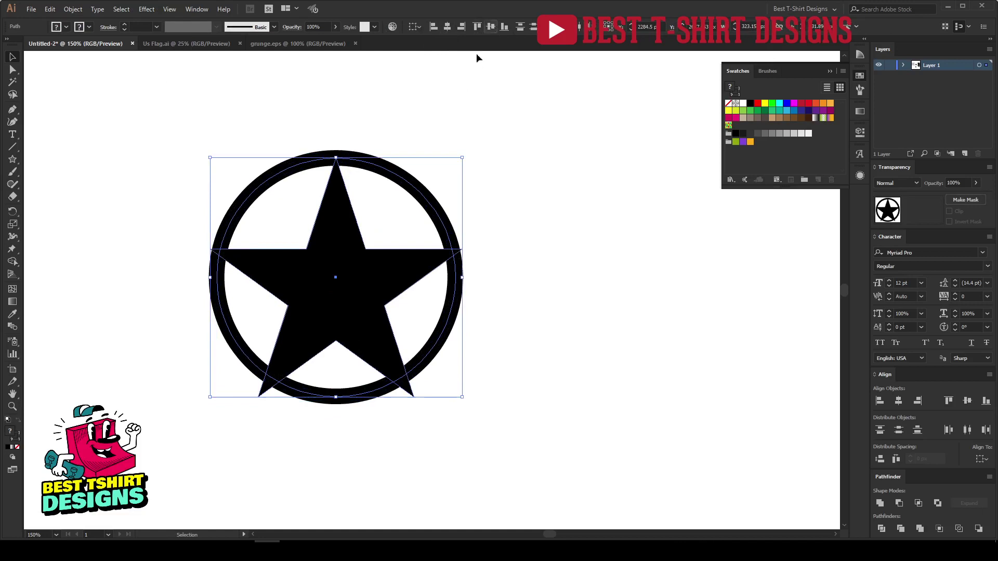
click(393, 137)
Scale the circle down around its centre to 295 px wide.
click(342, 281)
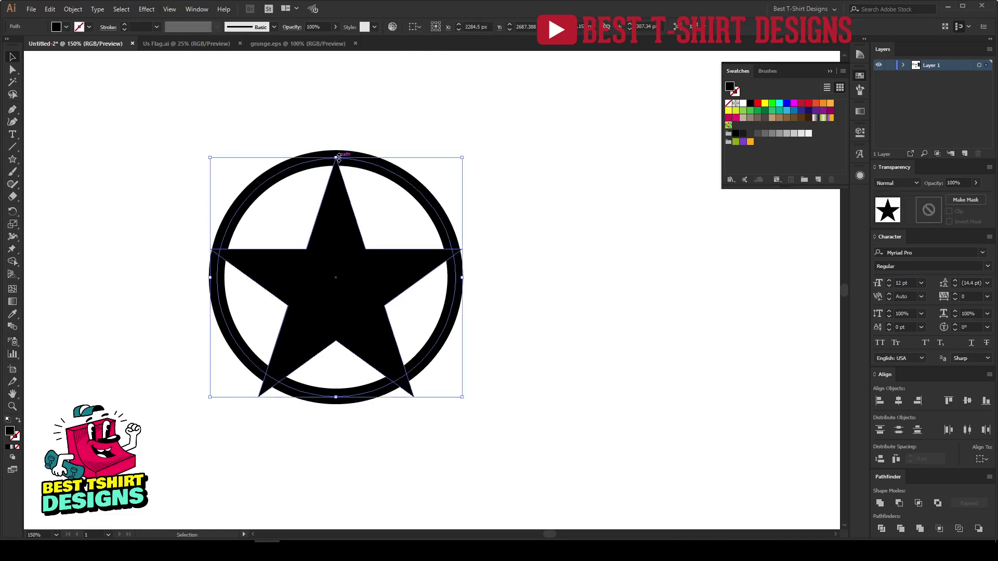
click(442, 223)
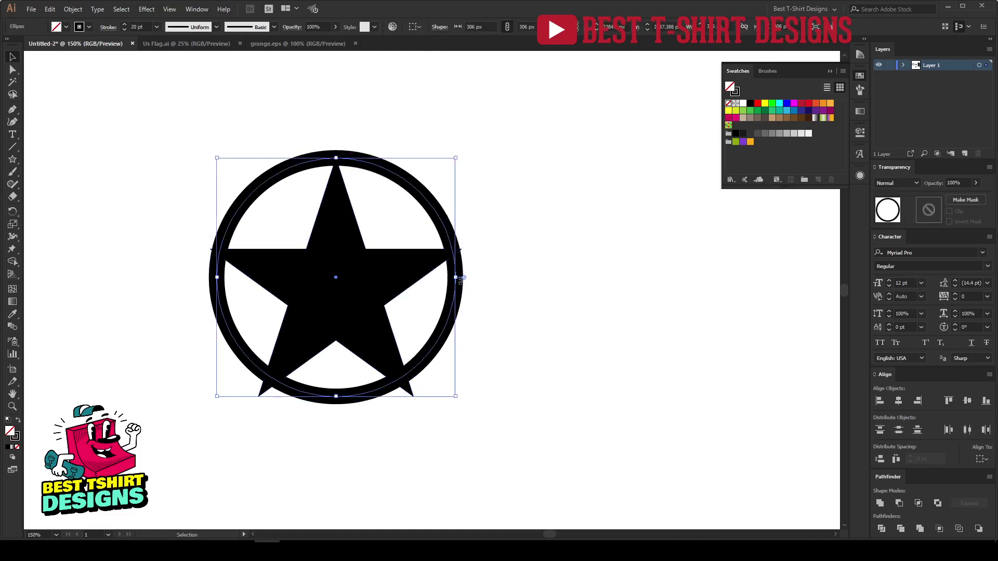
drag(455, 278, 451, 278)
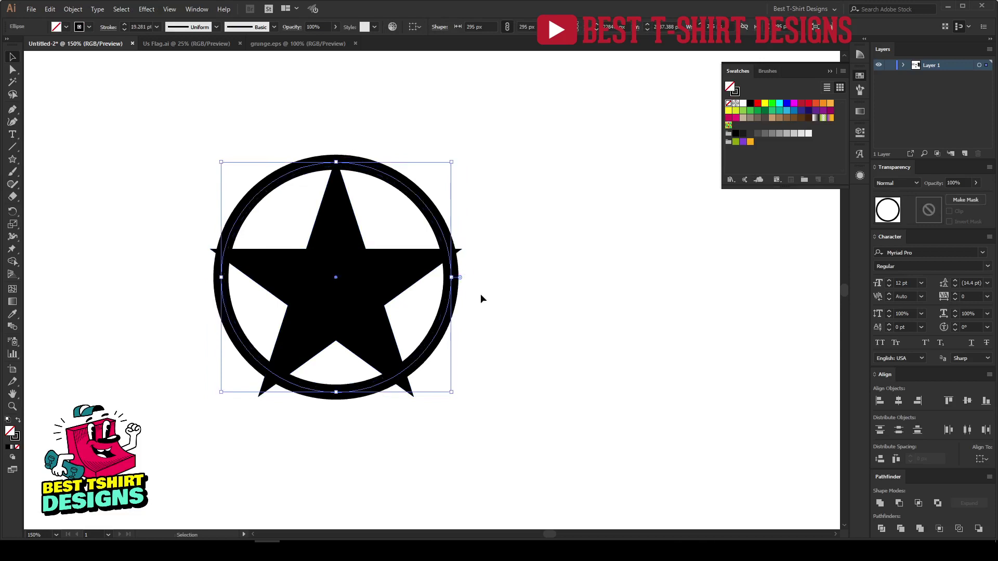
Nudge the circle down until the star's five tips stick out evenly around the ring.
key(Down)
key(Down)
key(Down)
key(Down)
key(Down)
key(Down)
key(Down)
key(Down)
key(Down)
key(Down)
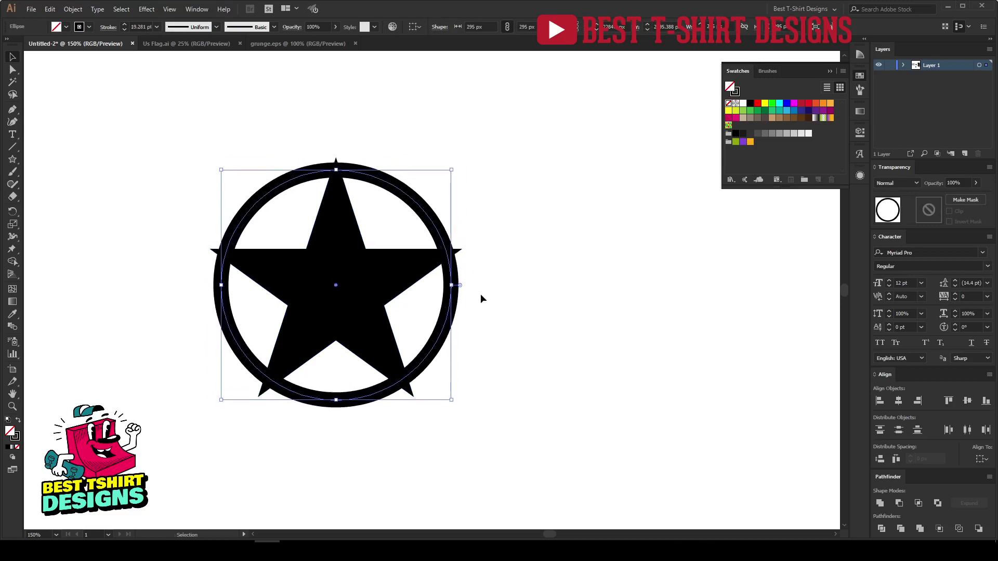
key(Down)
key(Down)
key(Down)
key(Down)
key(Down)
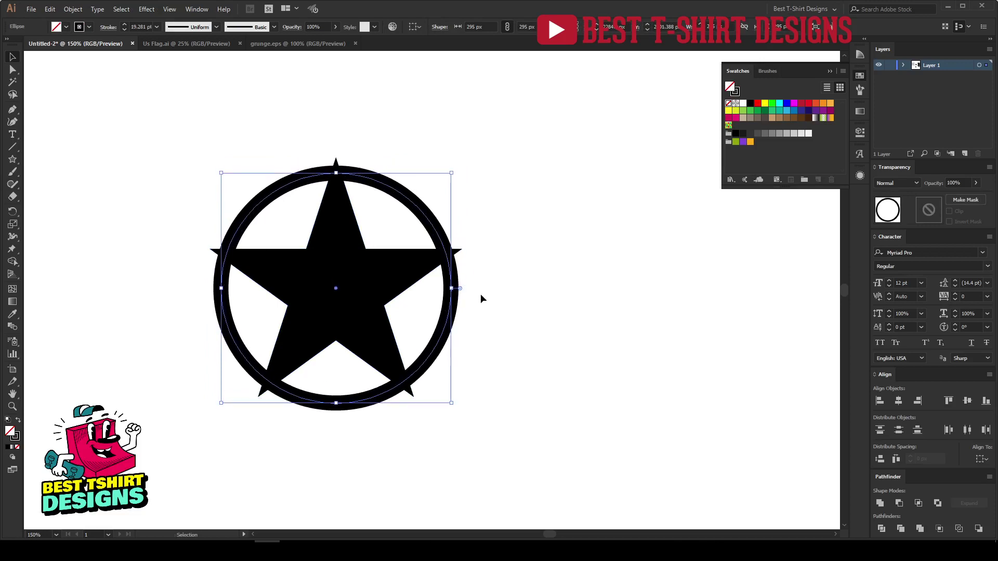
scroll(289, 337, up, 1)
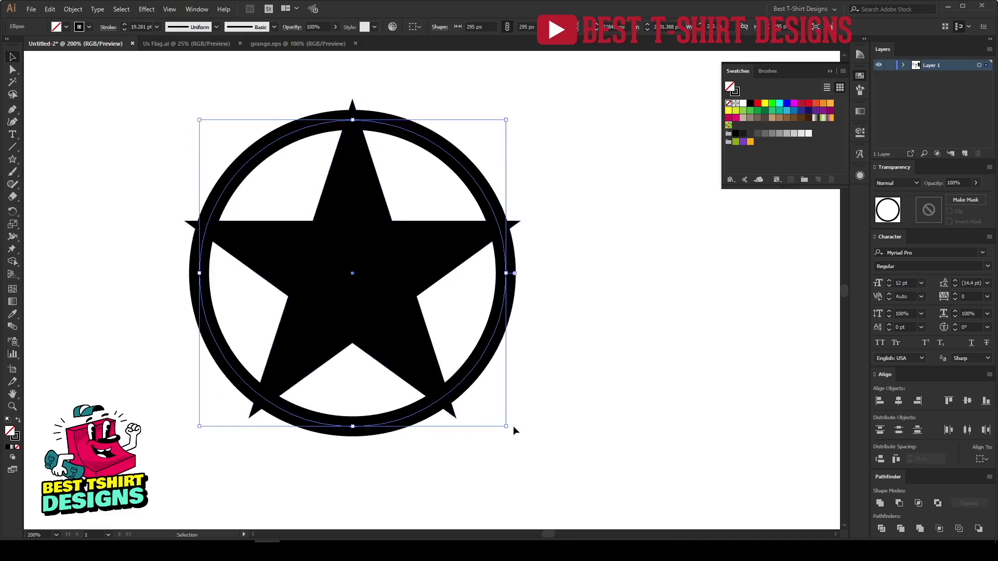
click(584, 395)
key(ctrl+minus)
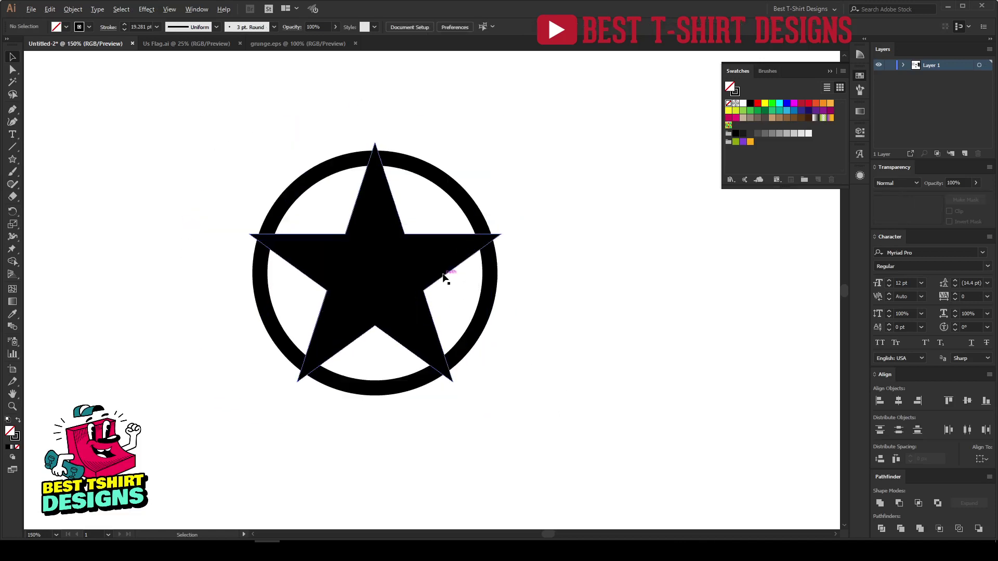
Offset the star's path outward by 10 px with miter joins and a miter limit of 4.
click(410, 300)
key(a)
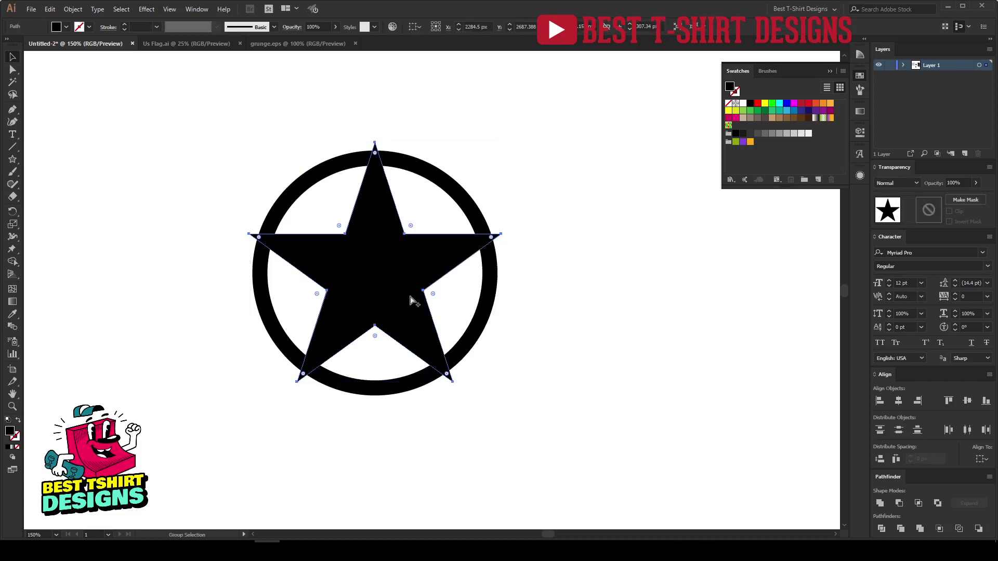
key(ctrl+alt+shift+e)
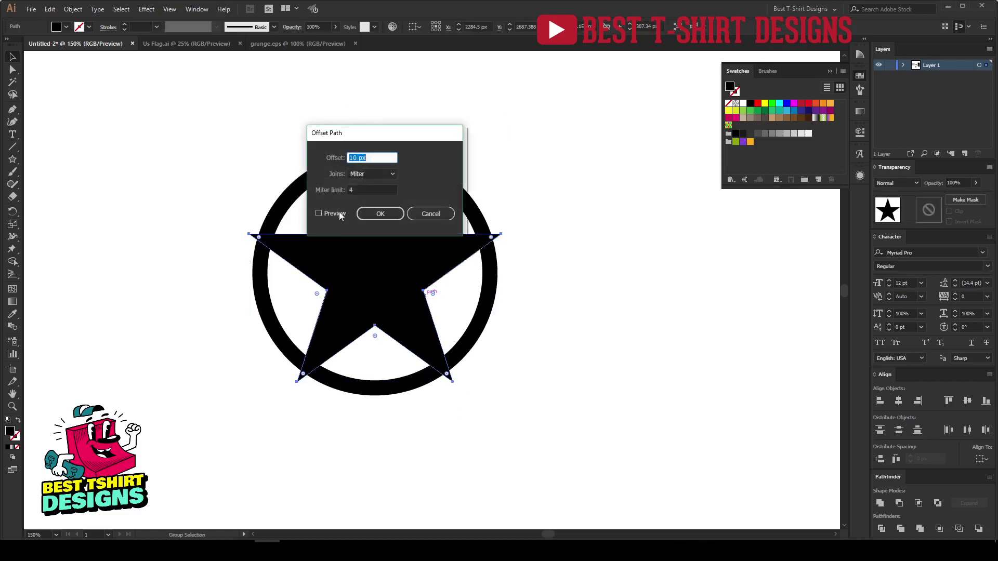
click(342, 217)
drag(400, 139, 625, 104)
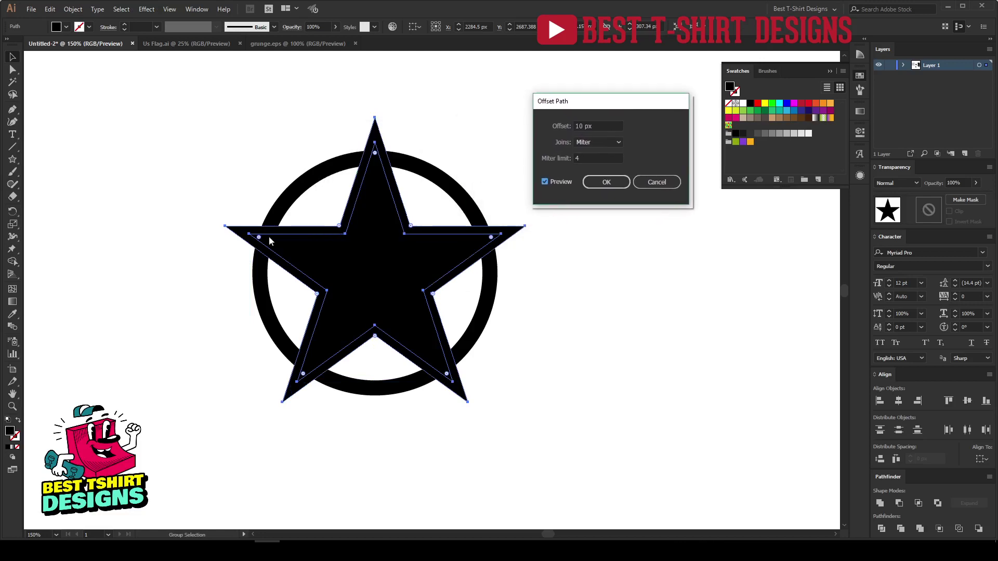
click(625, 183)
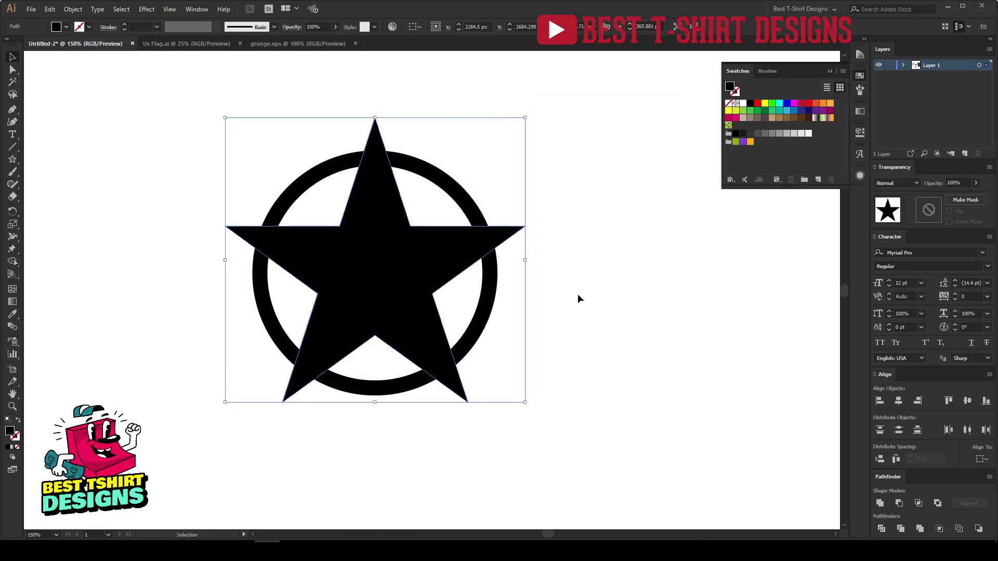
Cut the enlarged offset star and paste it in place into a non-clipping opacity mask on the circle.
key(Delete)
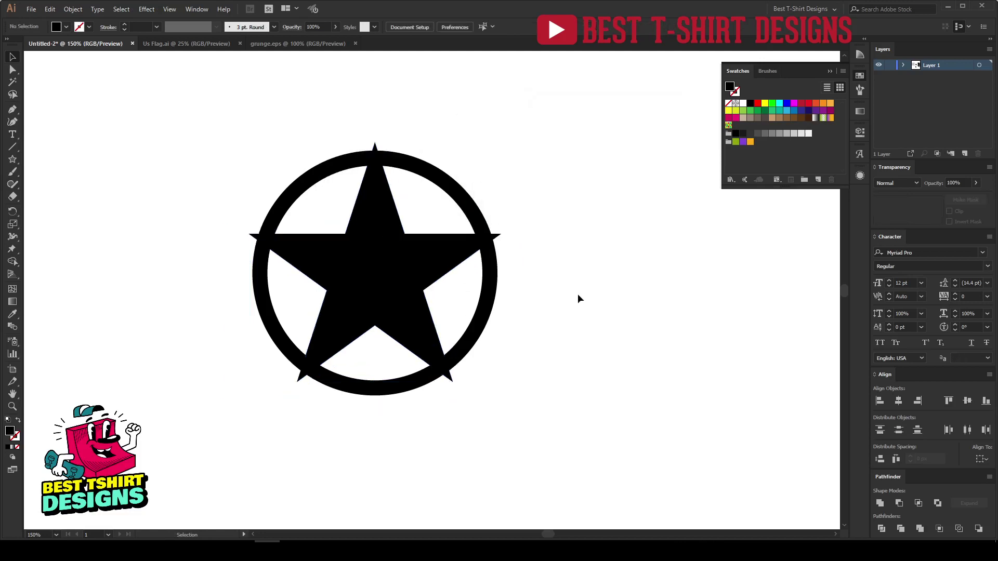
click(488, 304)
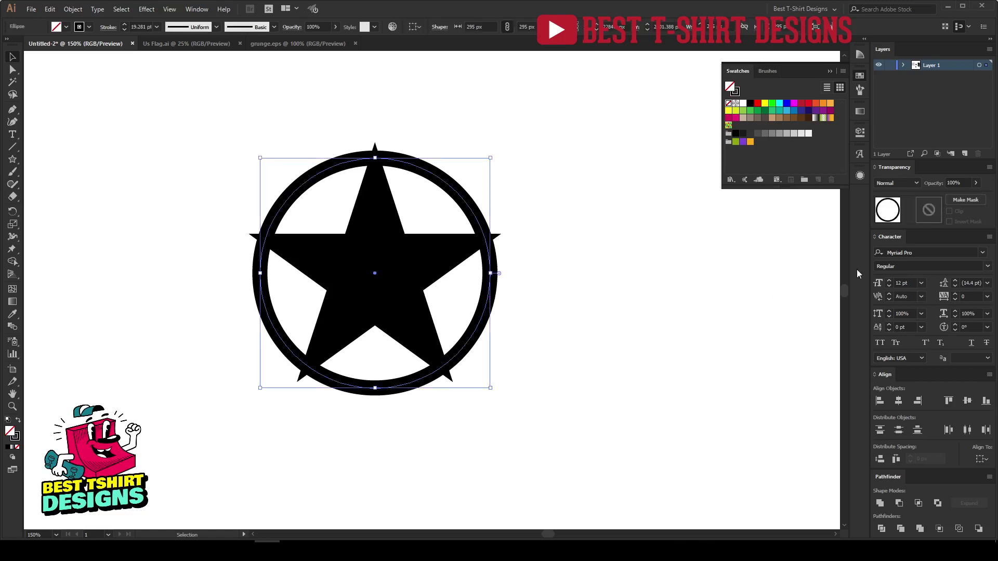
click(927, 211)
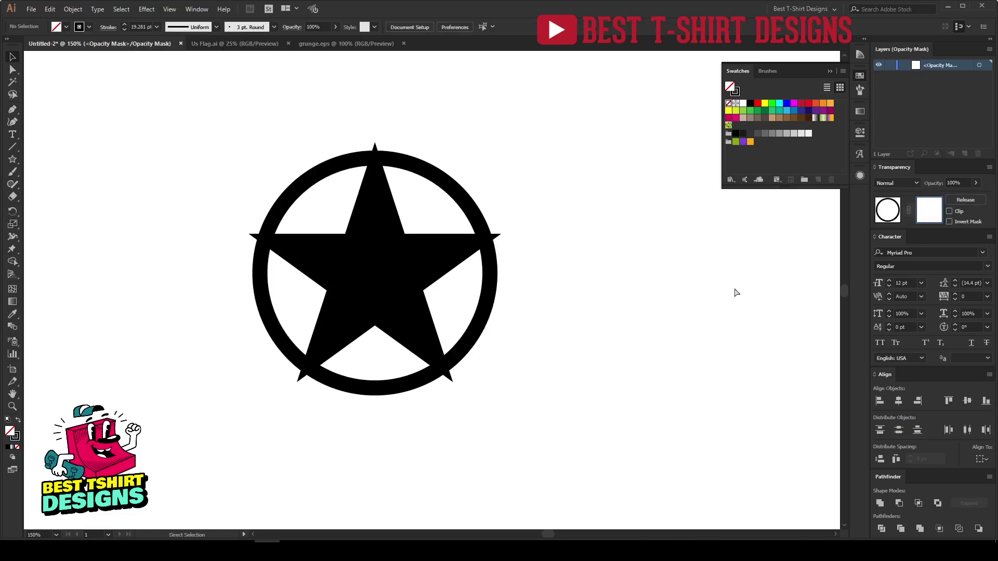
key(ctrl+f)
click(635, 285)
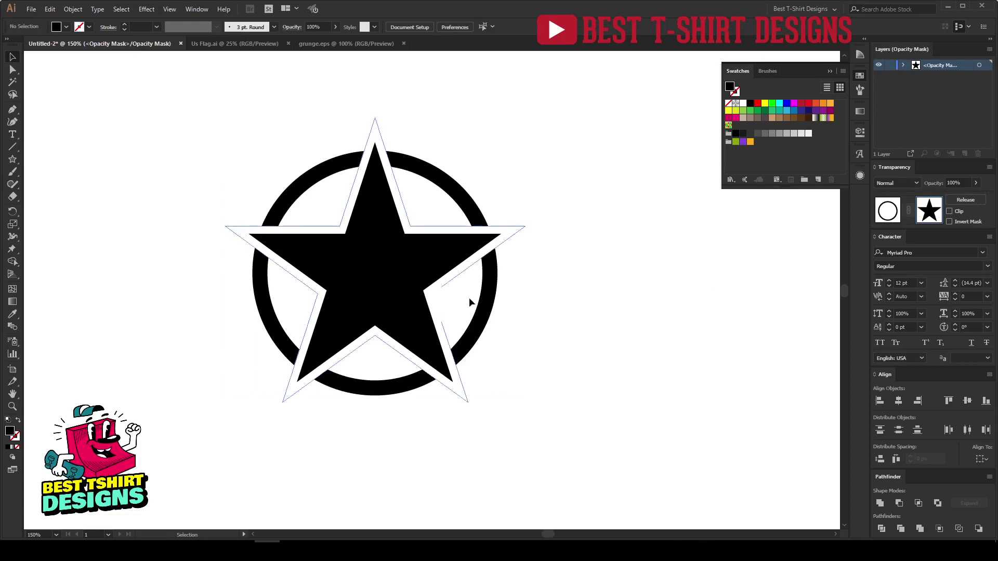
Switch to the browser to check the army star reference emblems, and return to Illustrator.
key(alt+Tab)
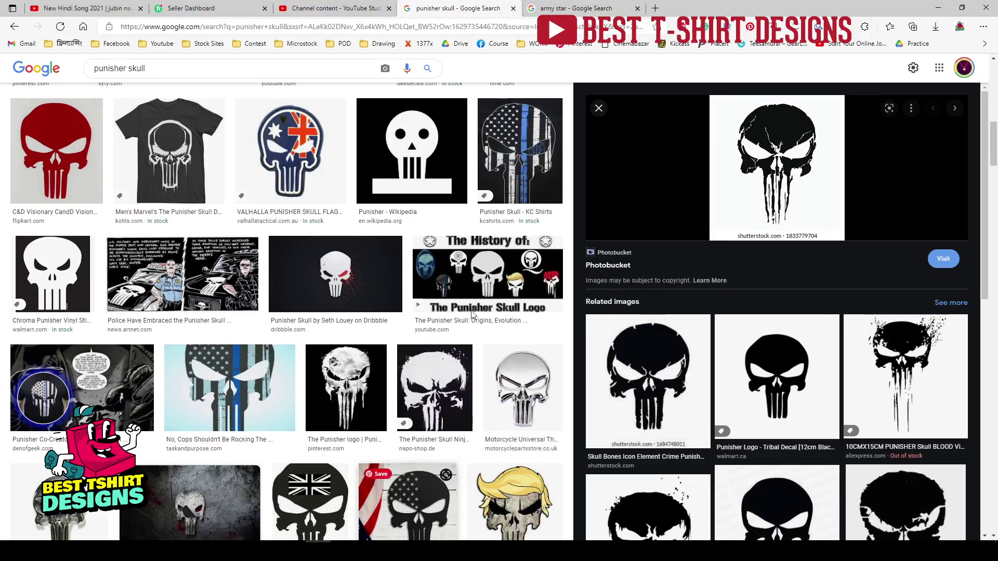
click(618, 8)
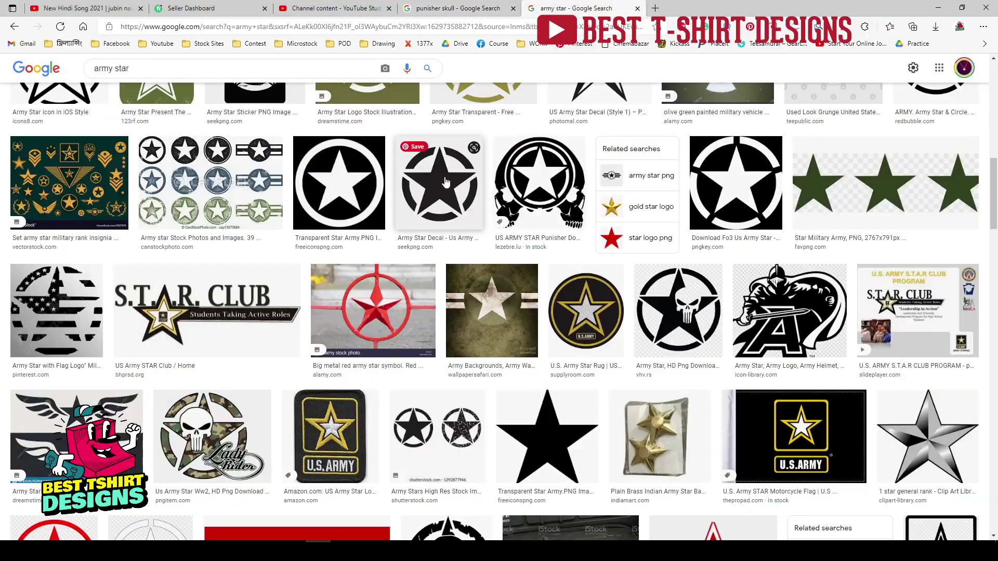
click(287, 541)
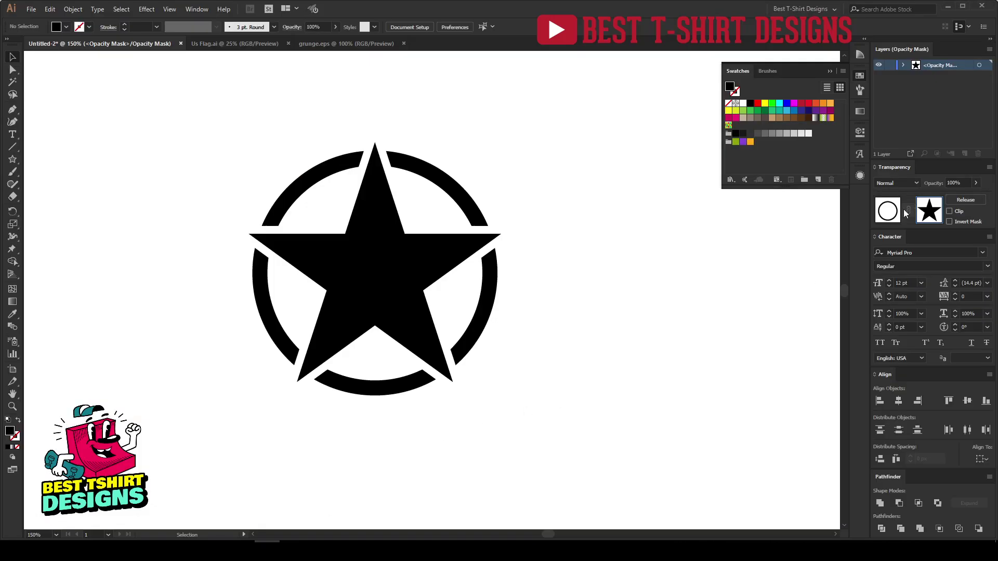
Exit opacity mask editing and check the gaps between the star and the ring.
click(887, 213)
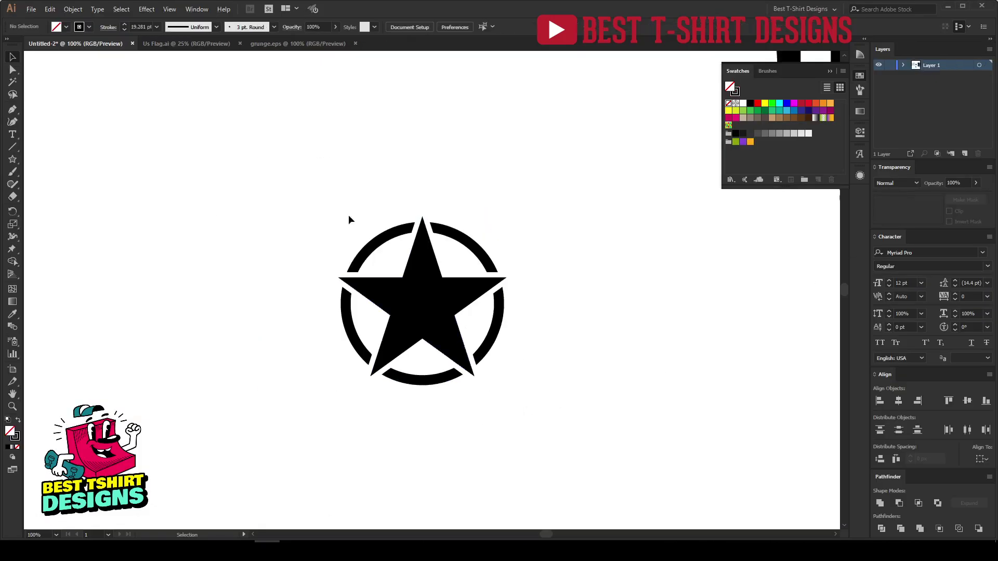
drag(306, 188, 606, 454)
key(ctrl+plus)
click(581, 344)
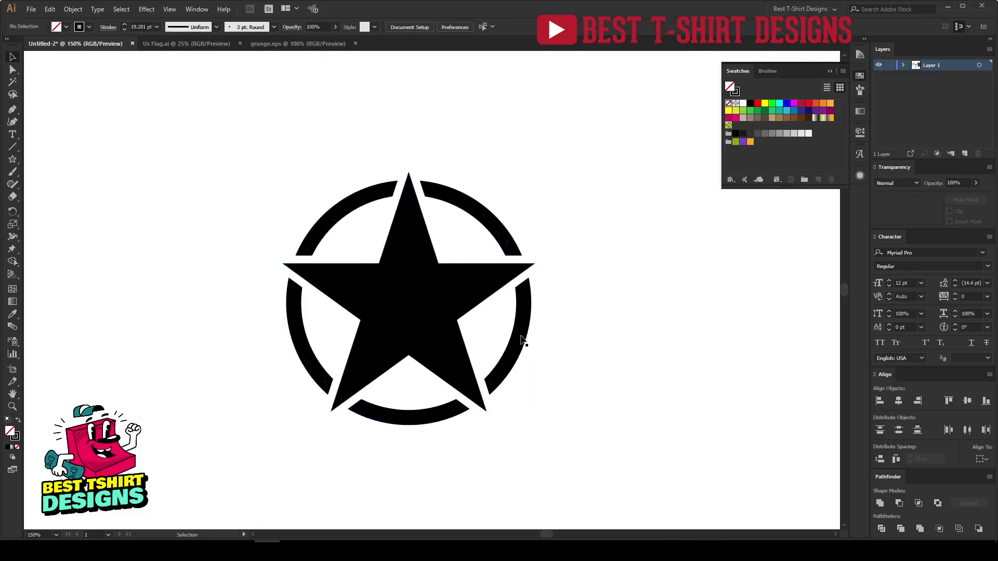
scroll(462, 283, down, 2)
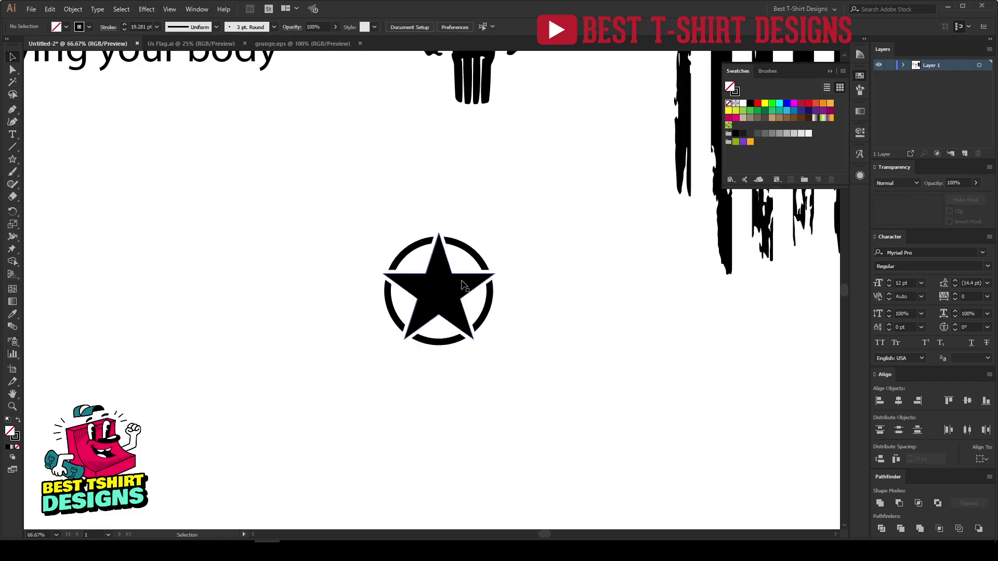
scroll(463, 269, up, 1)
scroll(463, 269, up, 1)
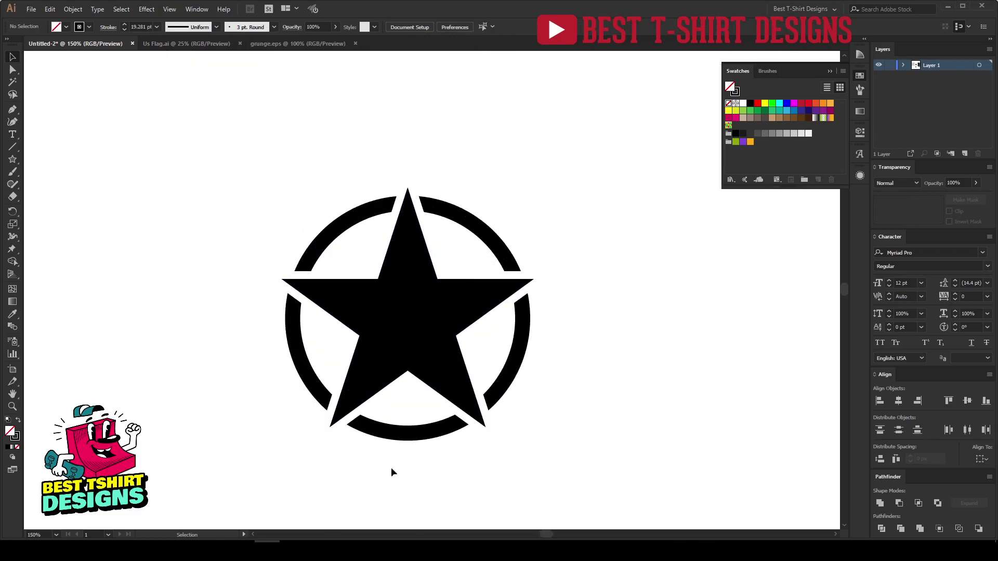
Offset the ring's circle outward by 40 px with miter joins and a miter limit of 4.
scroll(429, 239, down, 1)
click(483, 331)
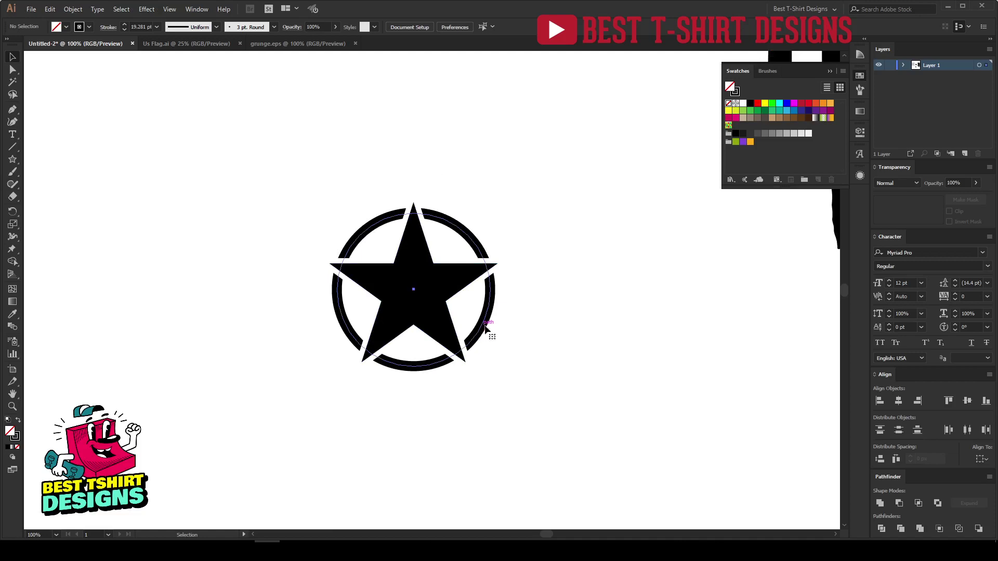
key(ctrl+alt+o)
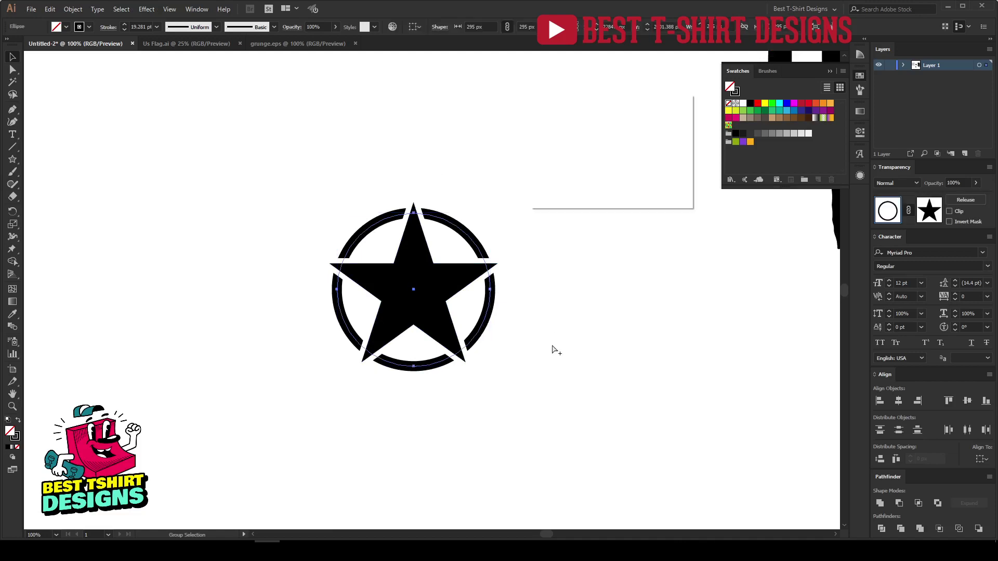
click(546, 182)
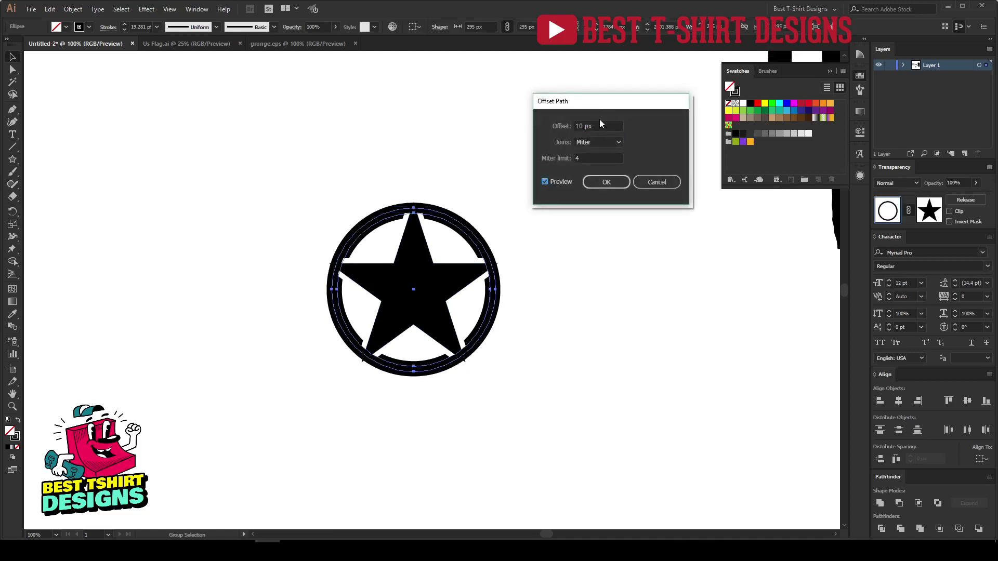
scroll(598, 125, up, 2)
scroll(598, 125, up, 1)
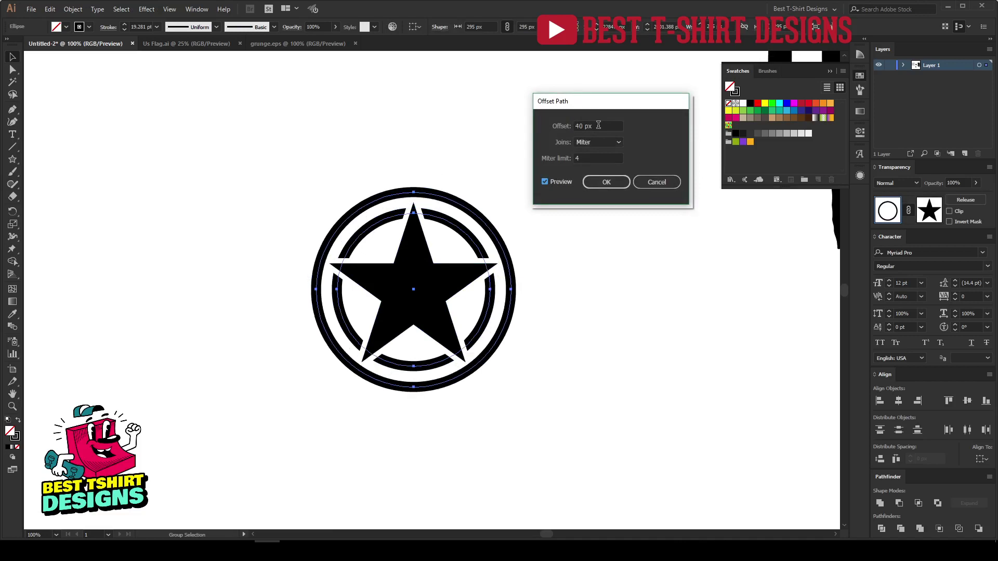
click(603, 178)
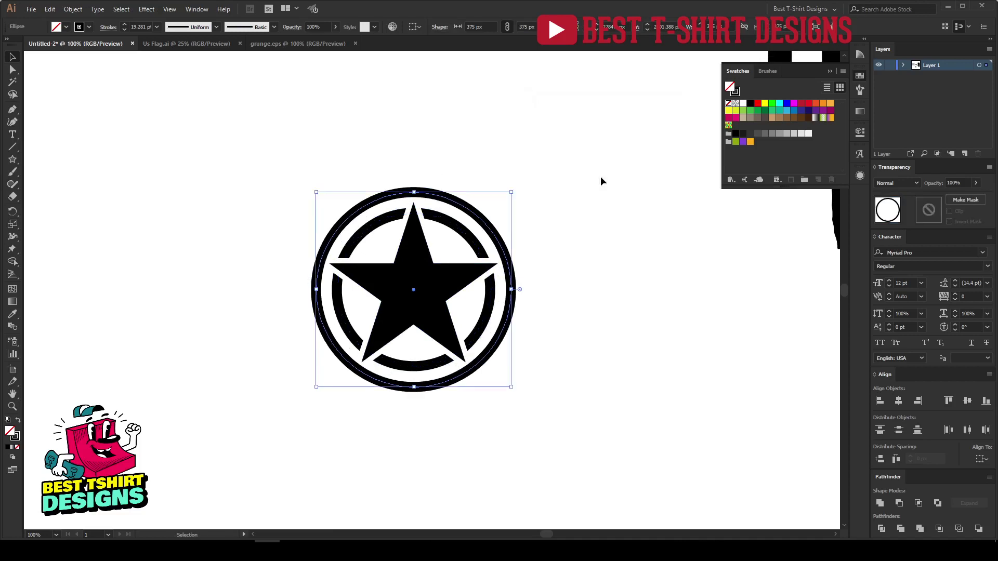
Move the "pain is weakness" text just above the star emblem and scale it down to about 62 pt.
scroll(568, 316, up, 3)
key(ctrl+minus)
scroll(243, 127, up, 3)
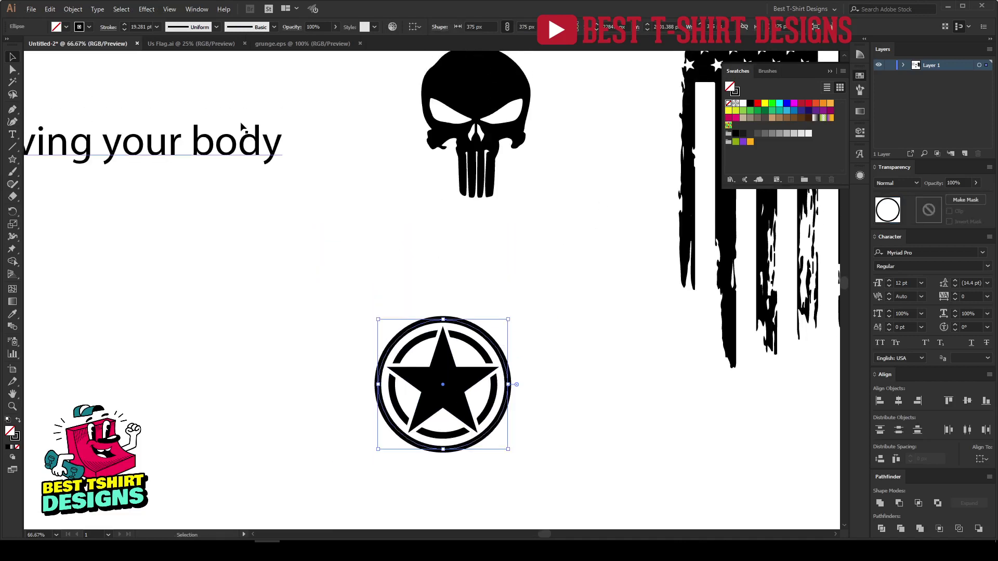
key(ctrl+minus)
drag(247, 61, 463, 279)
scroll(475, 335, up, 1)
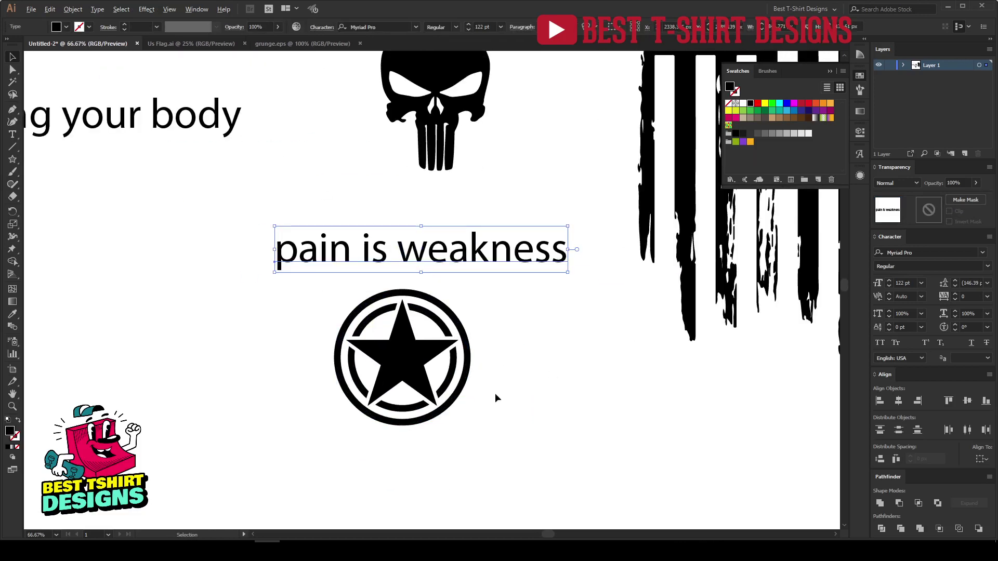
scroll(495, 393, up, 1)
drag(606, 177, 447, 211)
Set the "pain is weakness" text in the Army font and raise it slightly above the emblem.
click(386, 26)
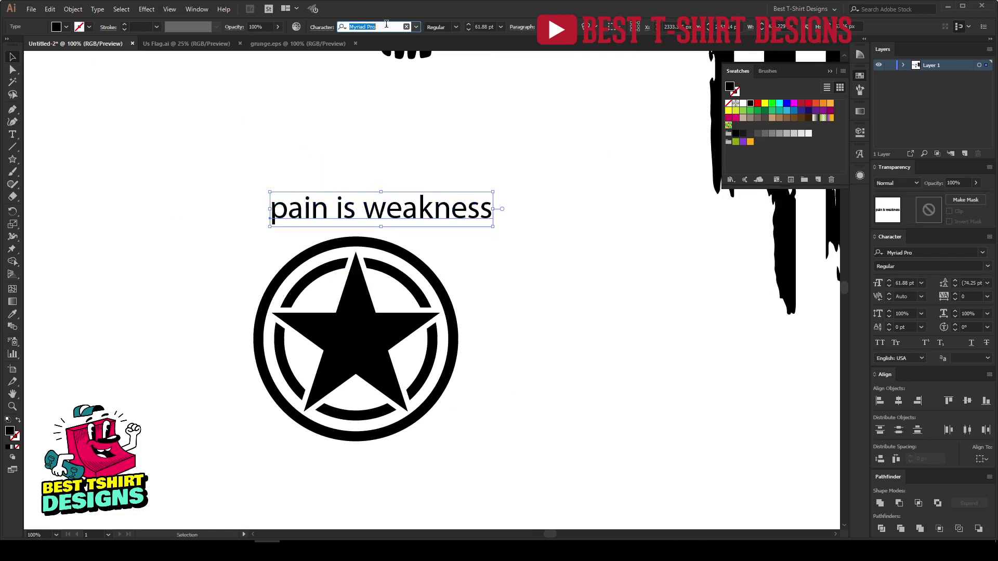
text(arm)
click(375, 60)
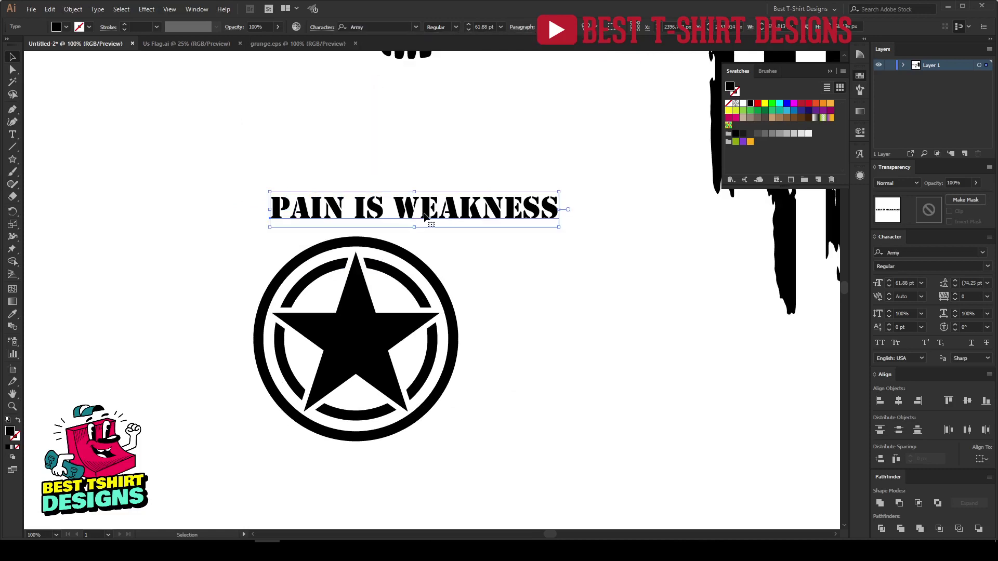
drag(456, 214, 438, 190)
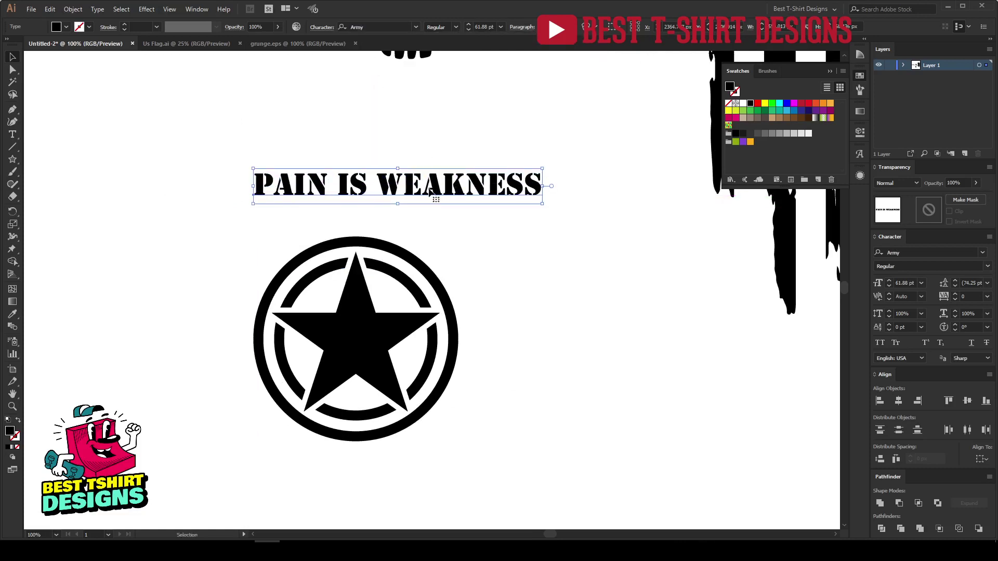
scroll(429, 192, up, 2)
Duplicate the "PAIN IS WEAKNESS" line upward, set the copy in the STENCILAND font, and compare both versions up close.
alt+drag(428, 213, 431, 161)
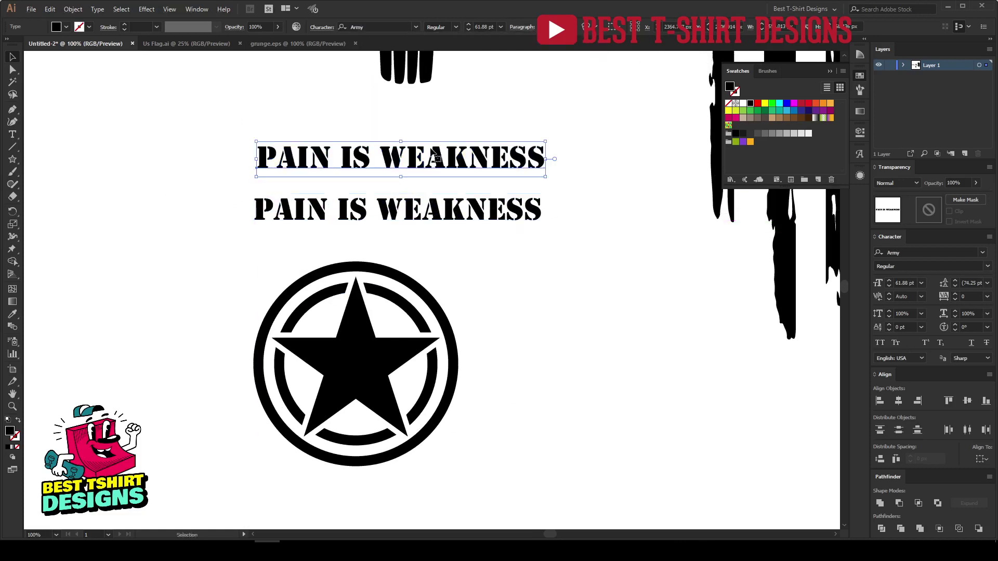
click(376, 26)
text(ste)
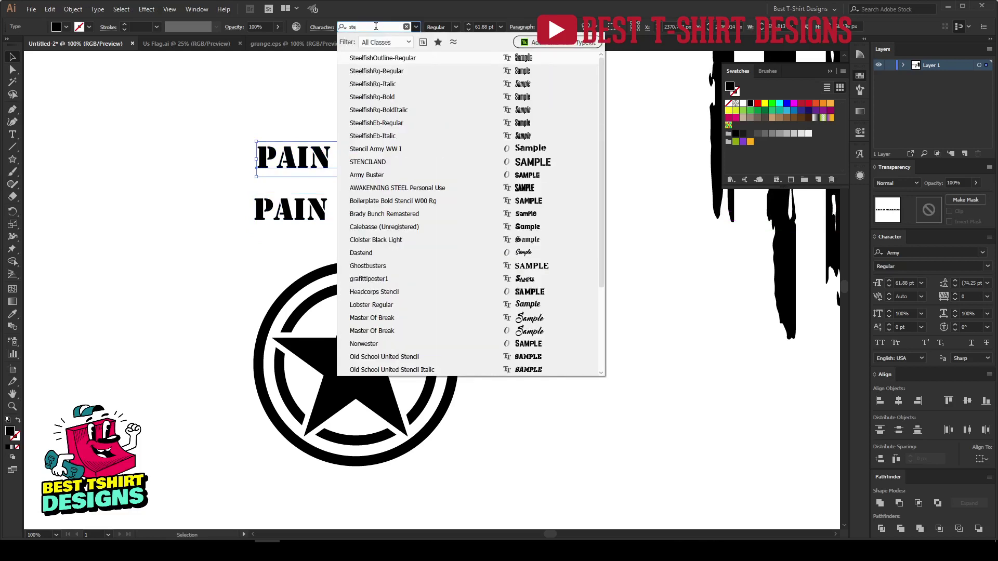
text(n)
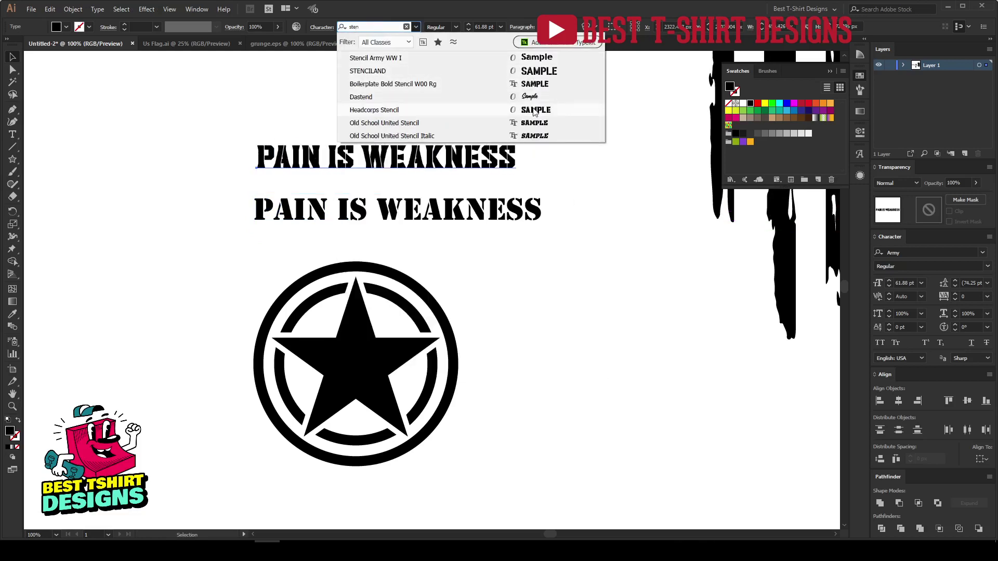
click(533, 71)
key(ctrl+plus)
key(ctrl+plus)
key(ctrl+plus)
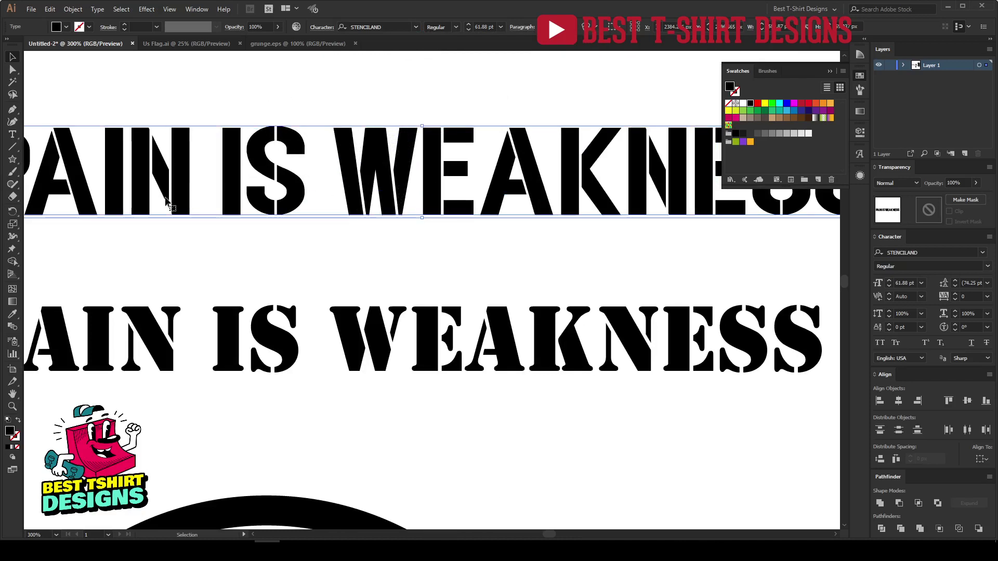
Move the STENCILAND copy of the text well away from the emblem, down and to its right.
key(ctrl+minus)
key(ctrl+minus)
key(ctrl+minus)
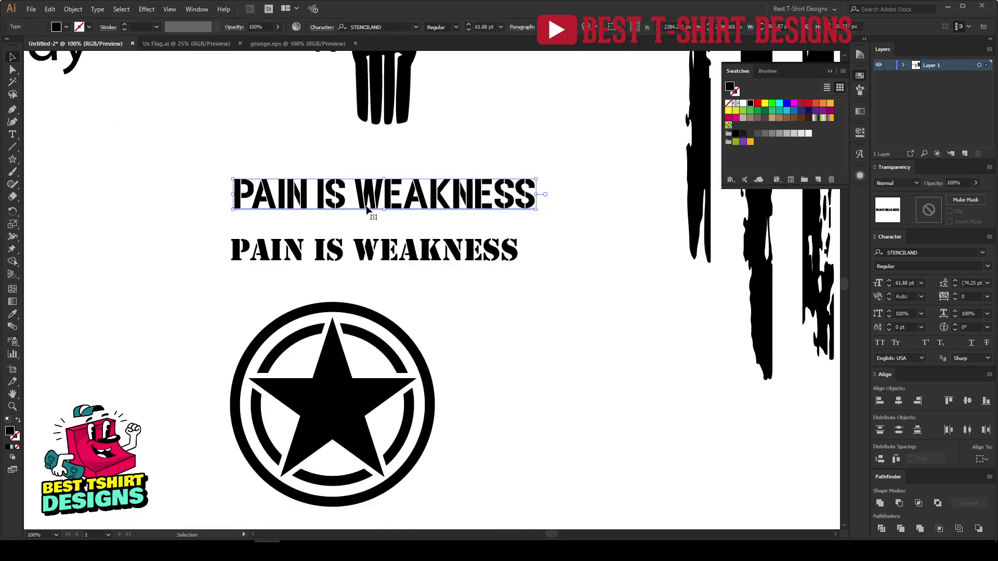
key(ctrl+minus)
drag(394, 202, 686, 465)
Cut the Army-font "PAIN IS WEAKNESS" line from above the emblem.
click(402, 237)
key(ctrl+plus)
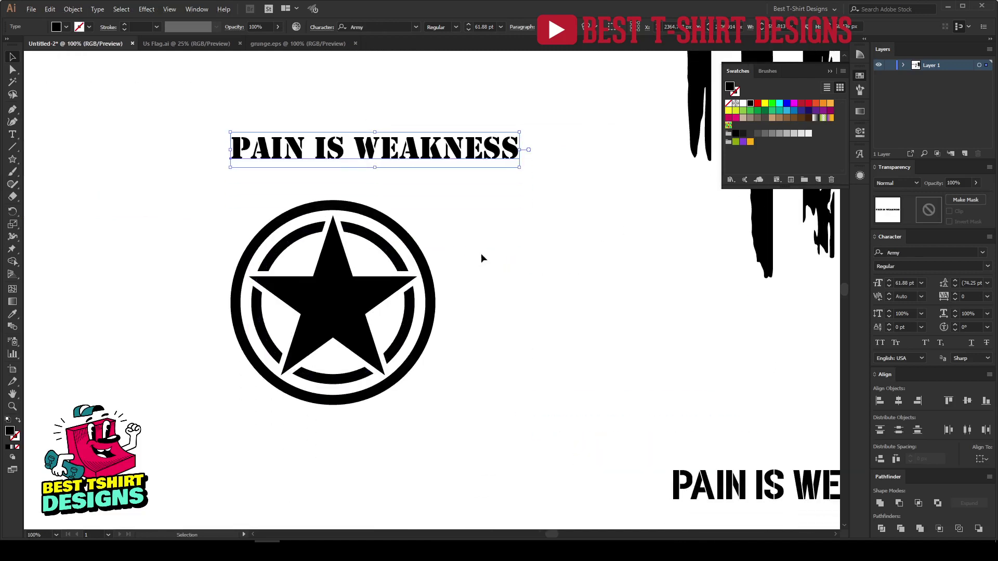
click(414, 242)
click(439, 156)
key(Delete)
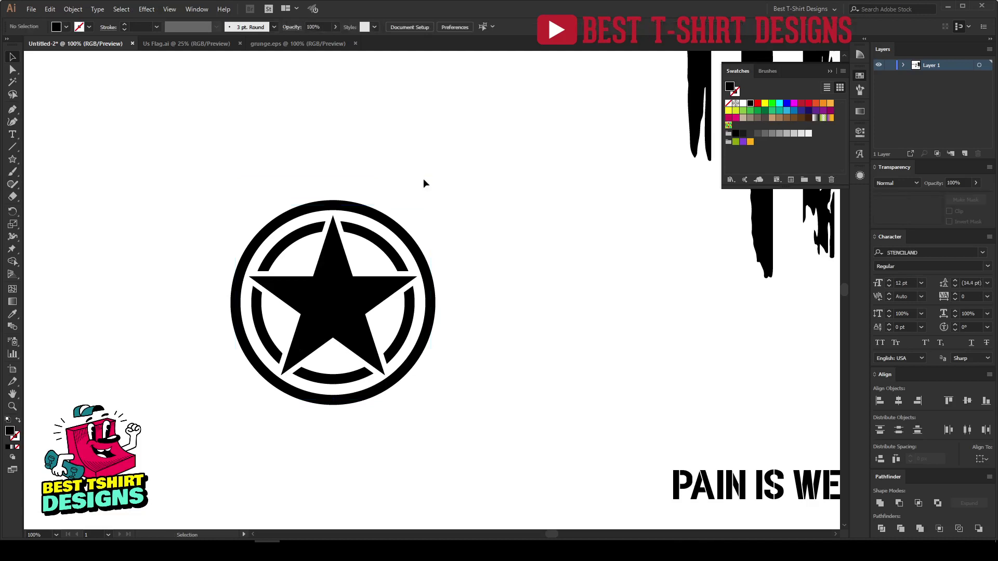
Turn the outer circle into a type path starting at its left edge and paste "PAIN IS WEAKNESS" onto it.
click(411, 244)
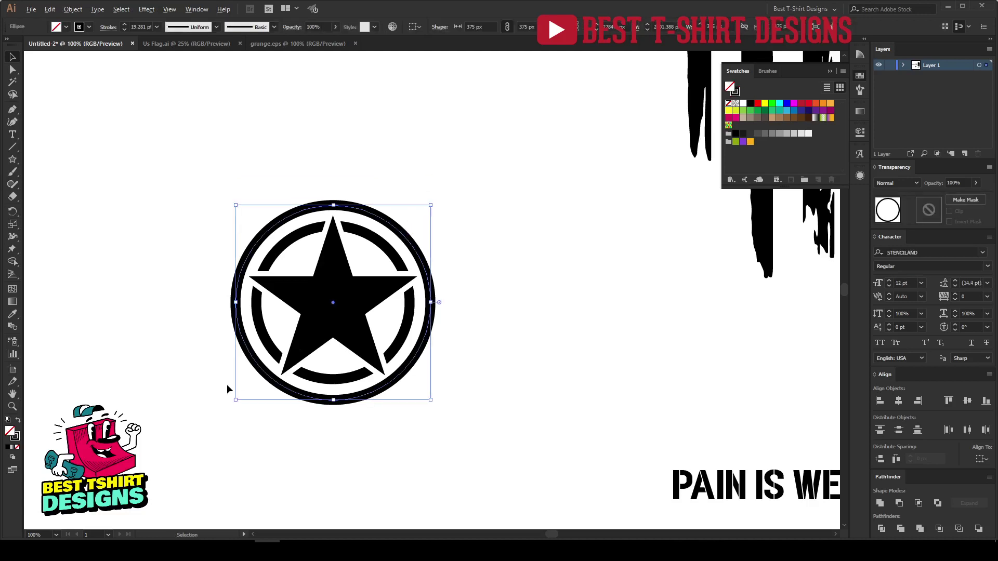
key(ctrl+plus)
click(12, 134)
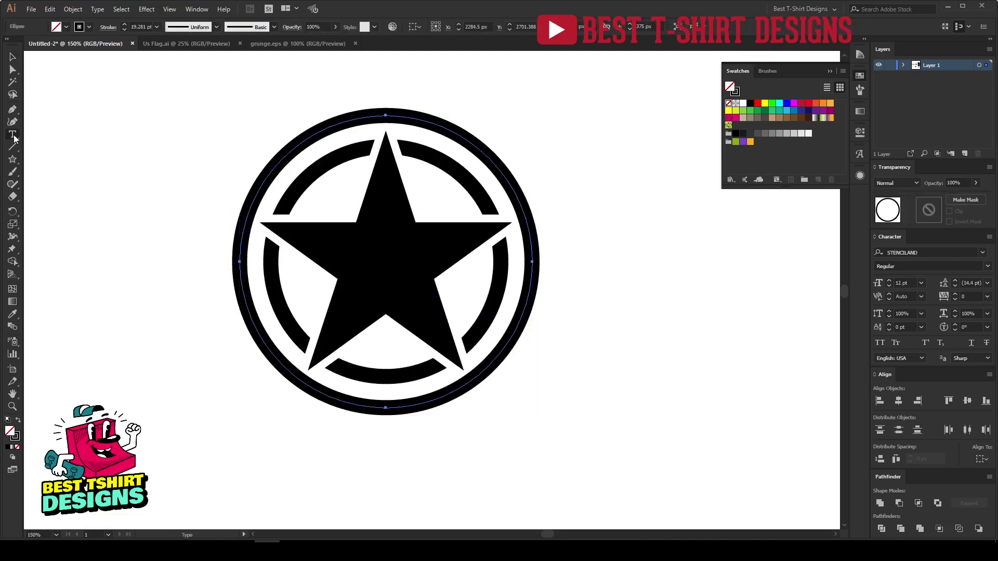
click(60, 160)
click(240, 261)
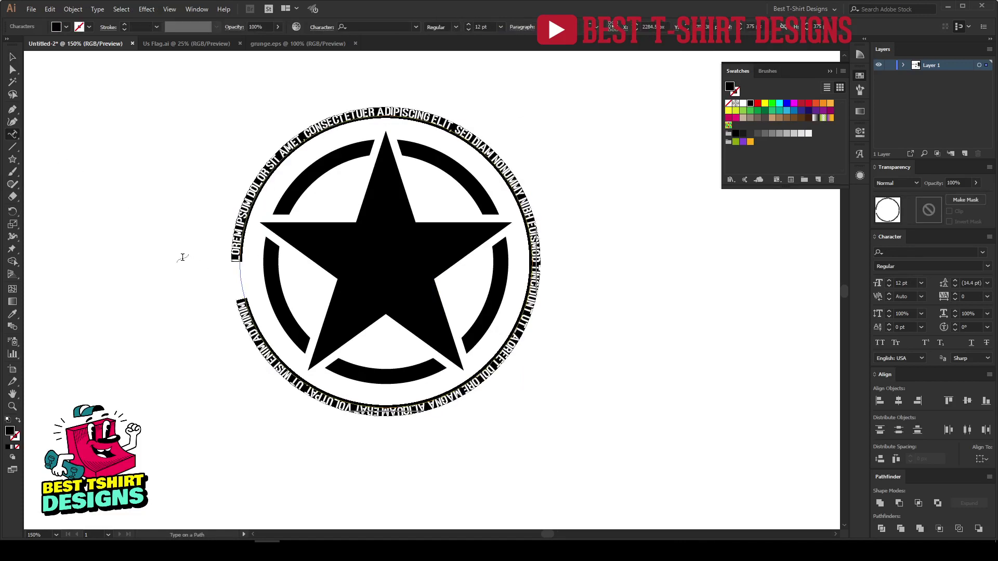
key(Escape)
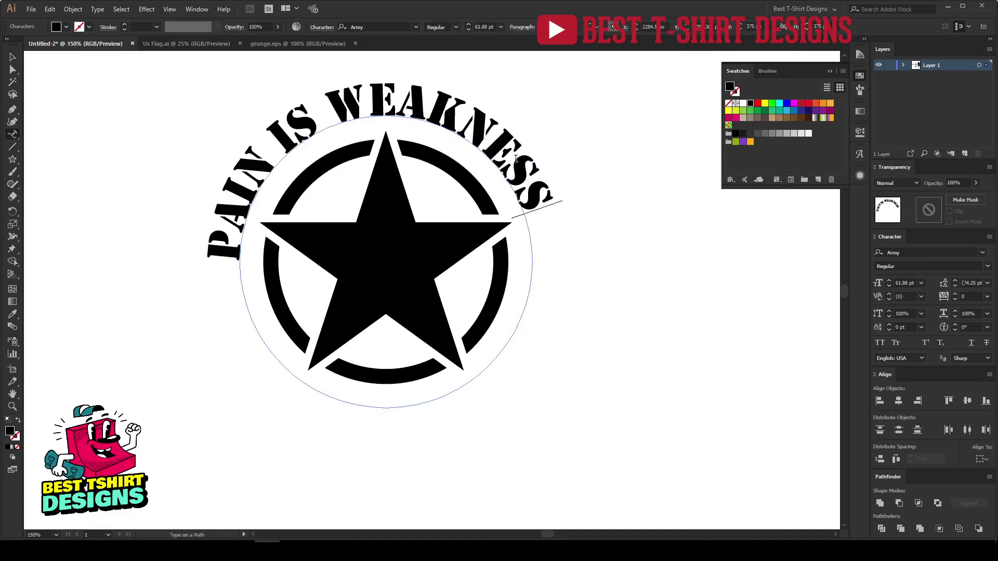
Limit the path text to the circle's upper half, from its left to its right edge, and centre-align it.
click(13, 58)
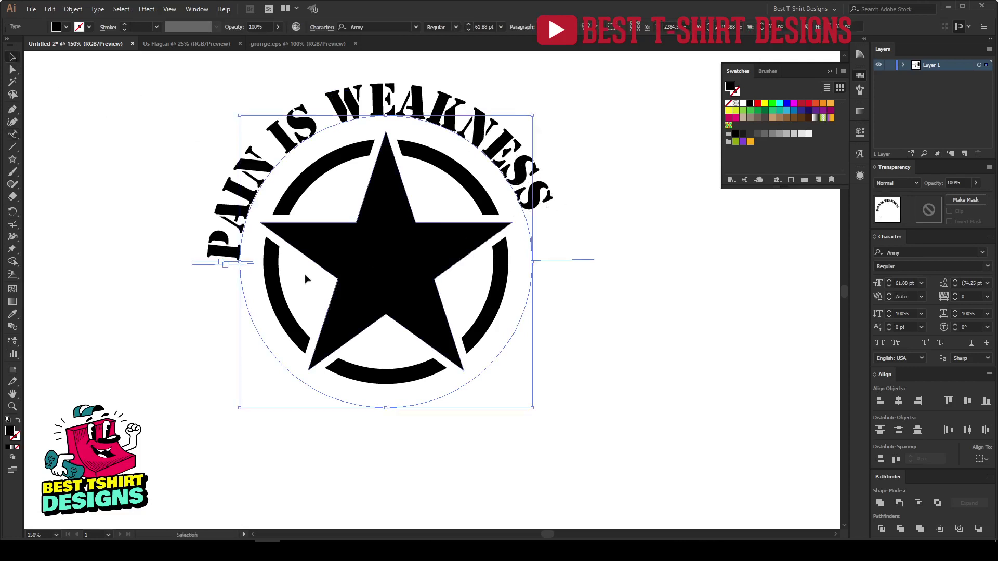
drag(211, 263, 523, 398)
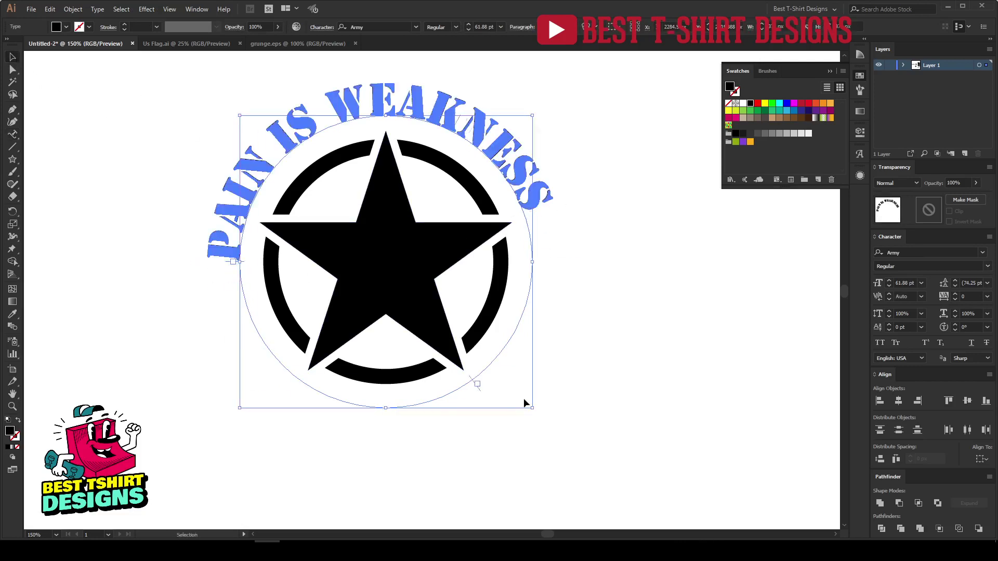
drag(601, 278, 603, 261)
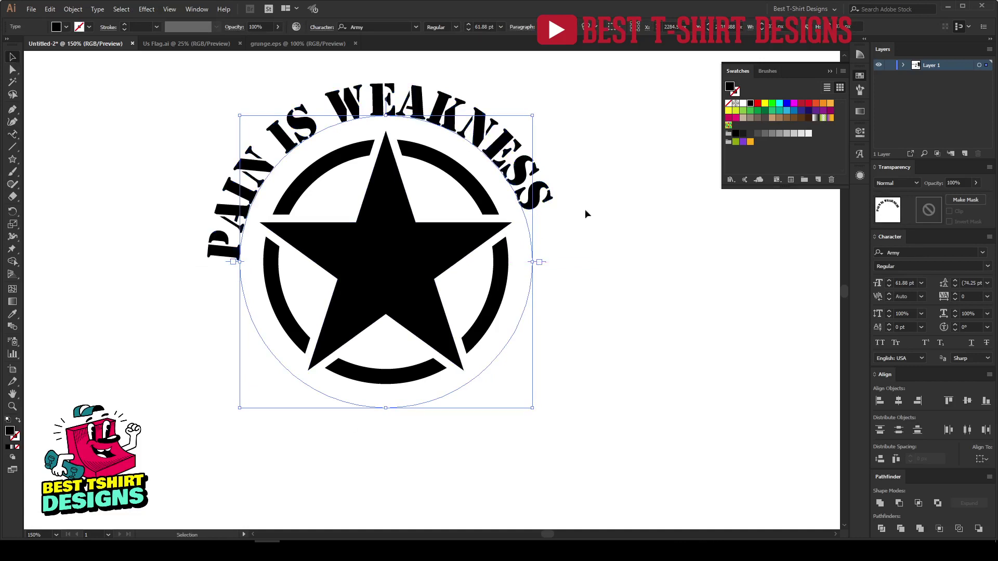
click(555, 27)
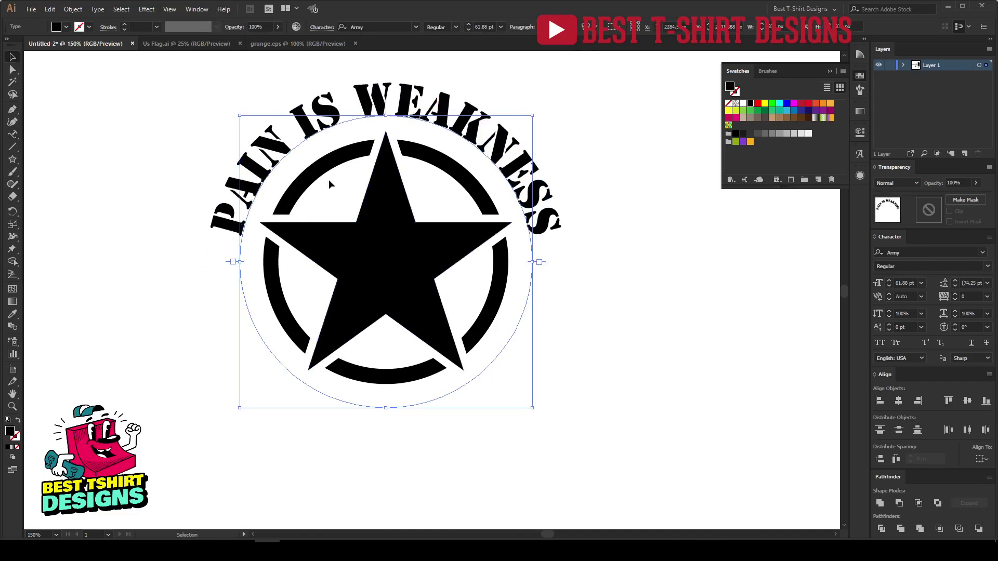
Set the path text's Align to Path option to Center, keeping the Rainbow effect.
scroll(482, 111, up, 1)
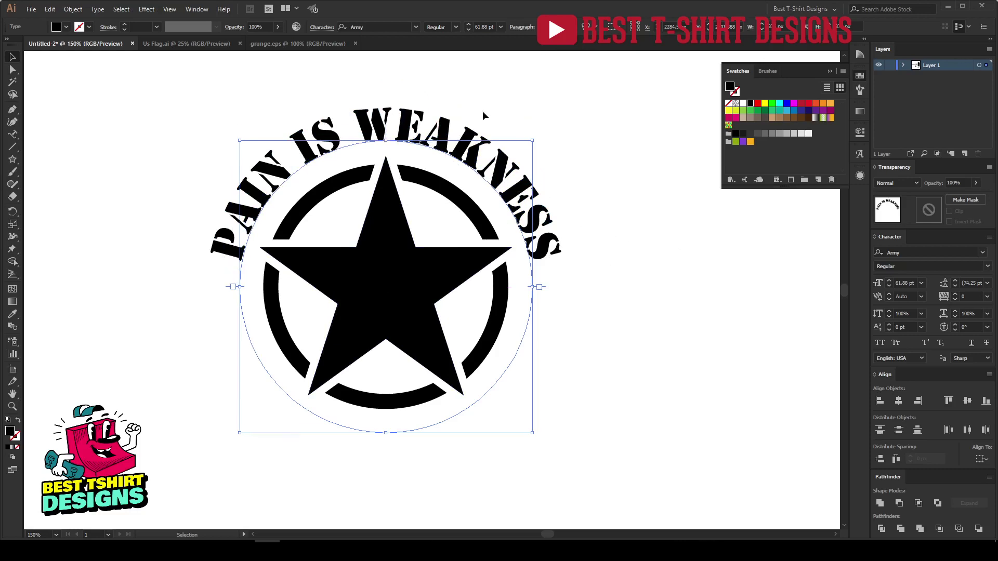
click(98, 9)
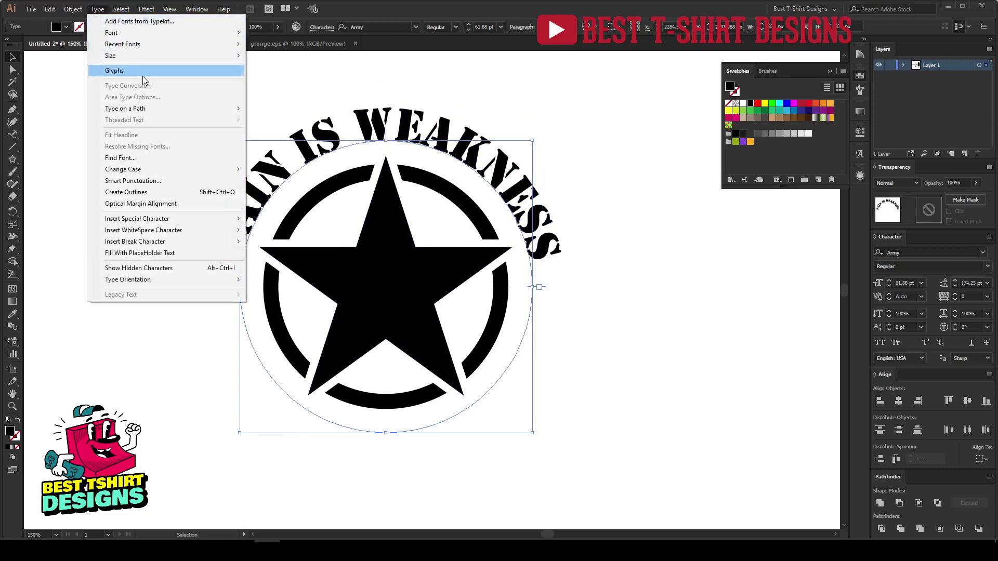
mouse_move(160, 115)
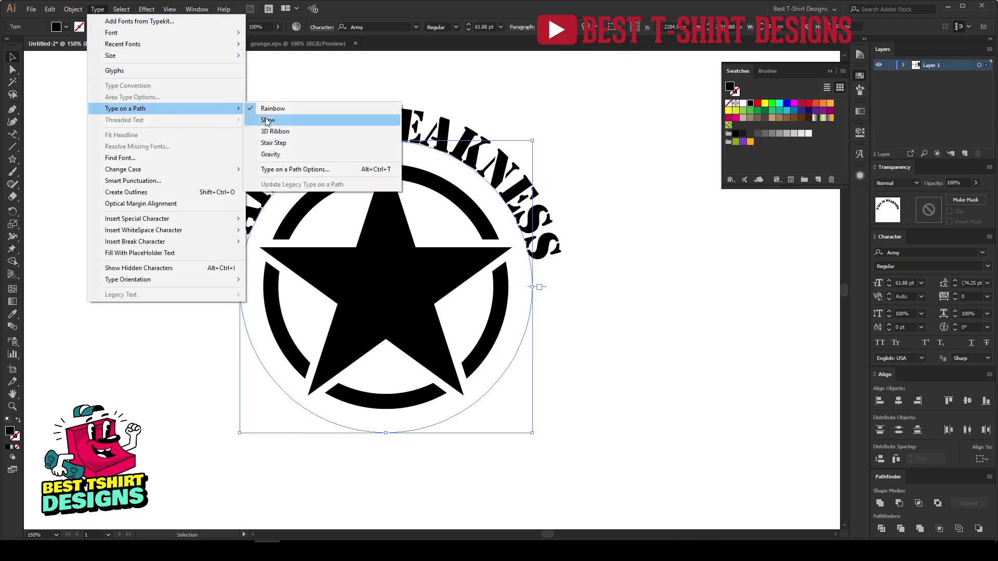
click(292, 169)
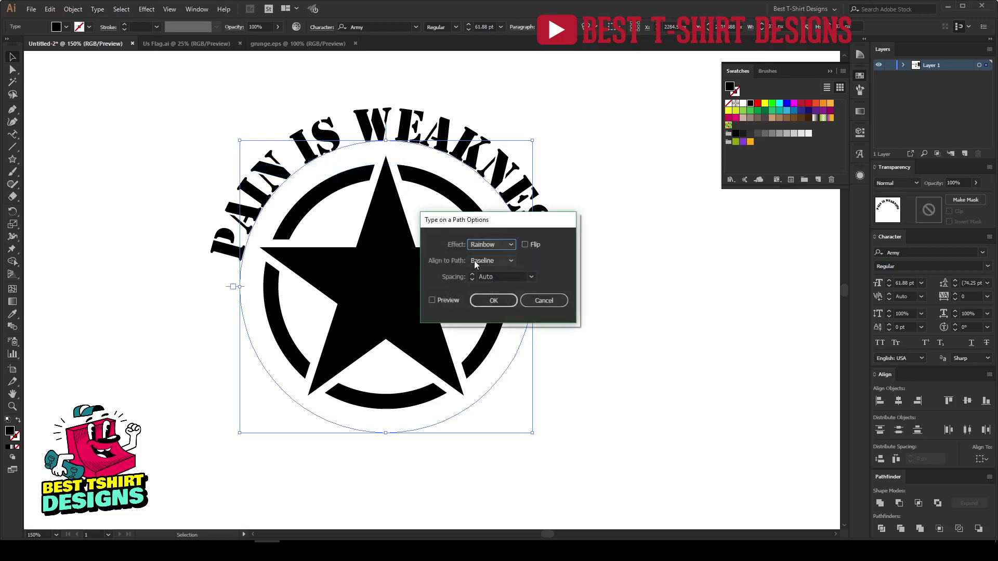
click(507, 260)
click(490, 298)
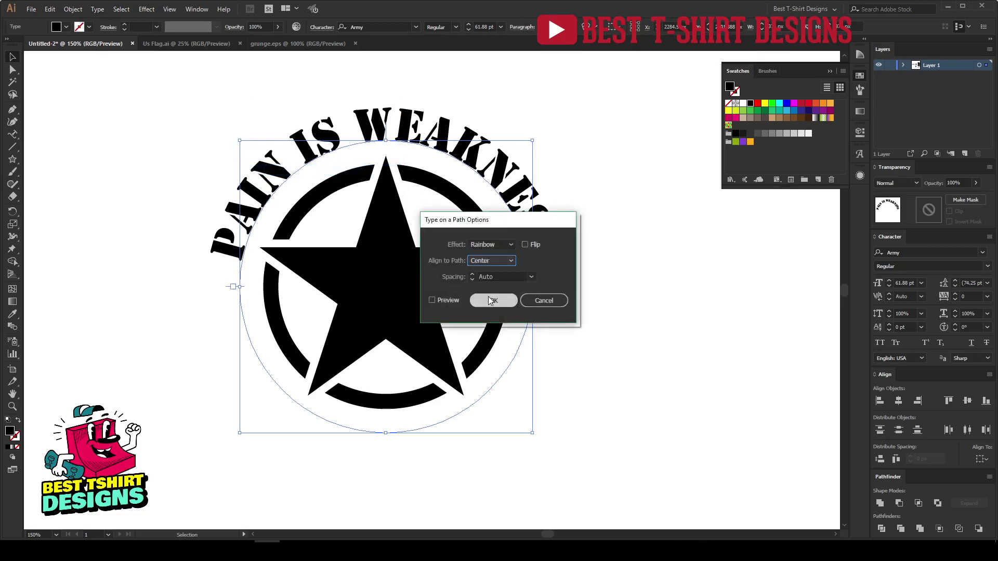
click(442, 299)
click(494, 300)
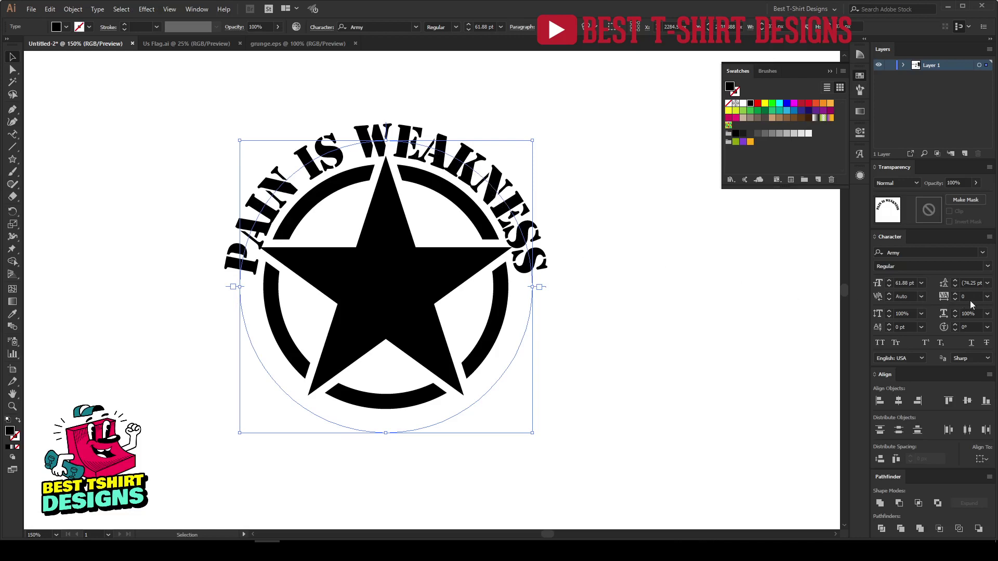
Set the tracking of the curved "PAIN IS WEAKNESS" text to 10.
key(Return)
scroll(434, 111, down, 1)
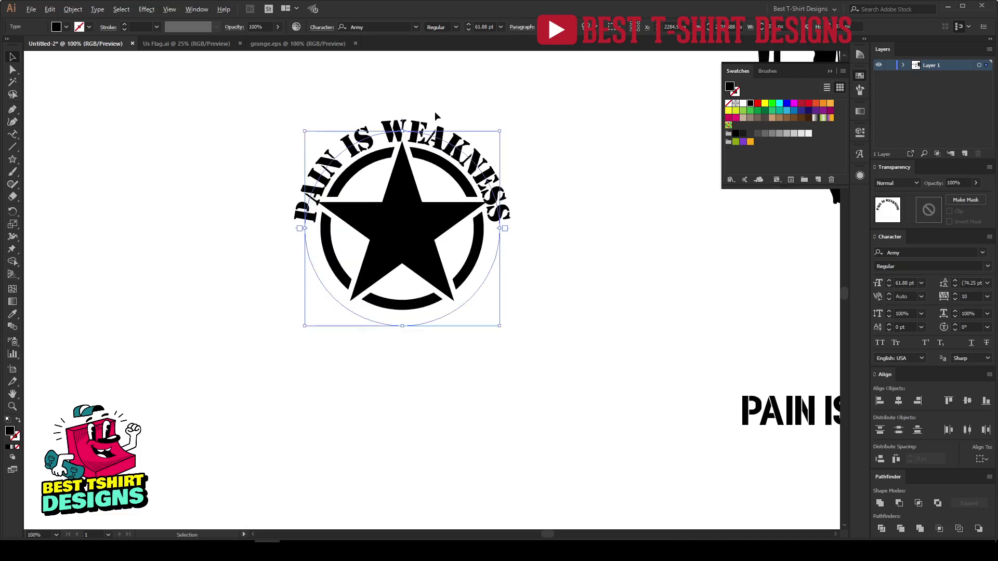
scroll(418, 210, up, 1)
scroll(444, 129, up, 1)
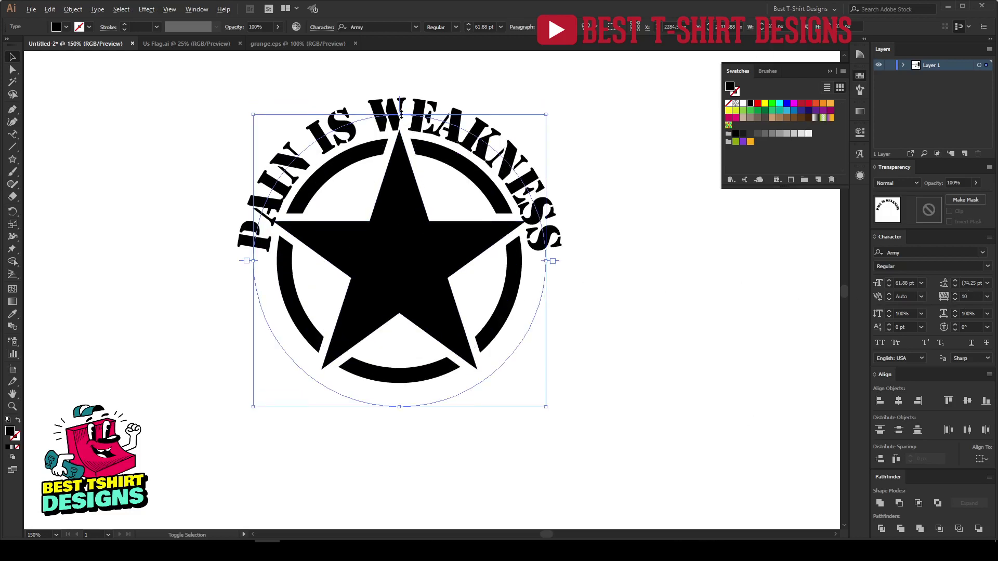
Enlarge the curved text and its circle proportionally from the centre to about 64 pt, and deselect it.
mouse_move(408, 114)
mouse_down()
mouse_move(400, 111)
mouse_move(420, 115)
mouse_up()
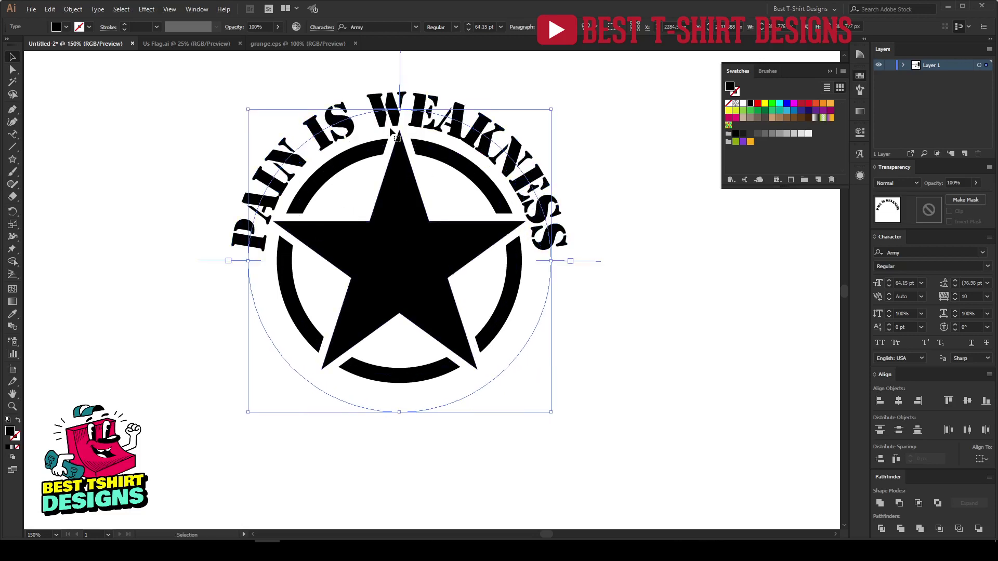
drag(400, 108, 400, 108)
click(600, 218)
scroll(512, 260, down, 1)
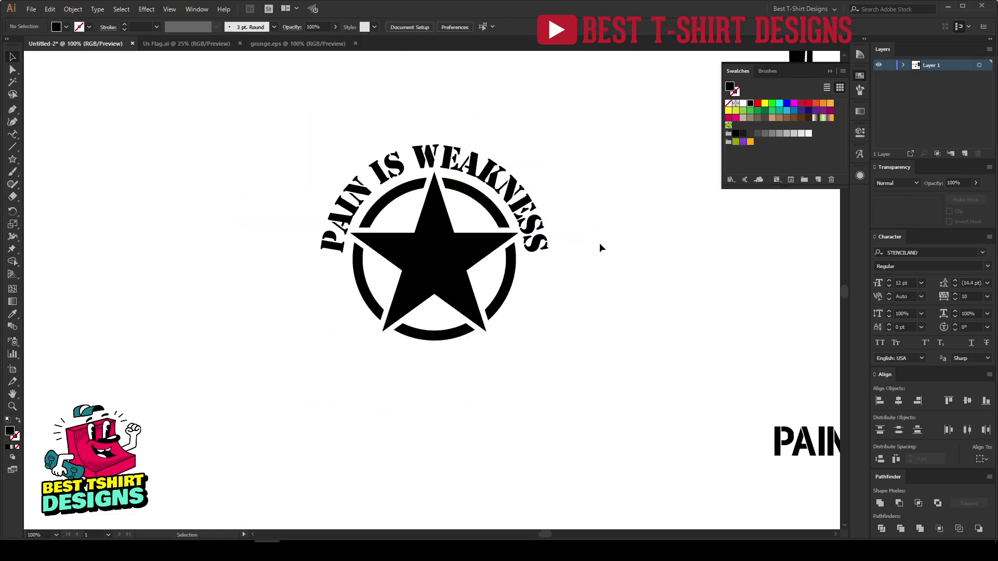
Duplicate the curved "PAIN IS WEAKNESS" text in place and flip the copy onto the lower half of the circle.
click(507, 193)
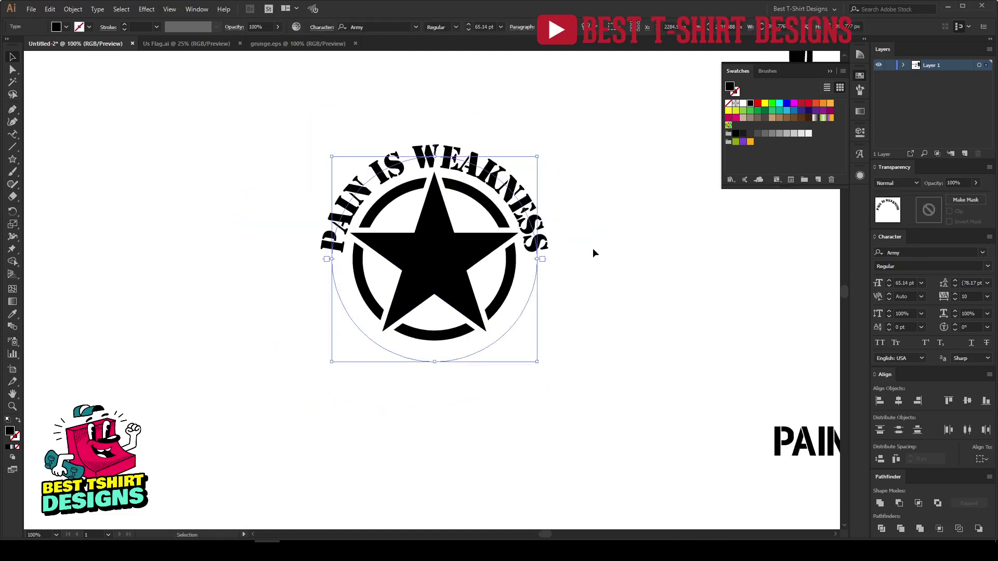
key(a)
key(v)
key(a)
key(v)
click(903, 65)
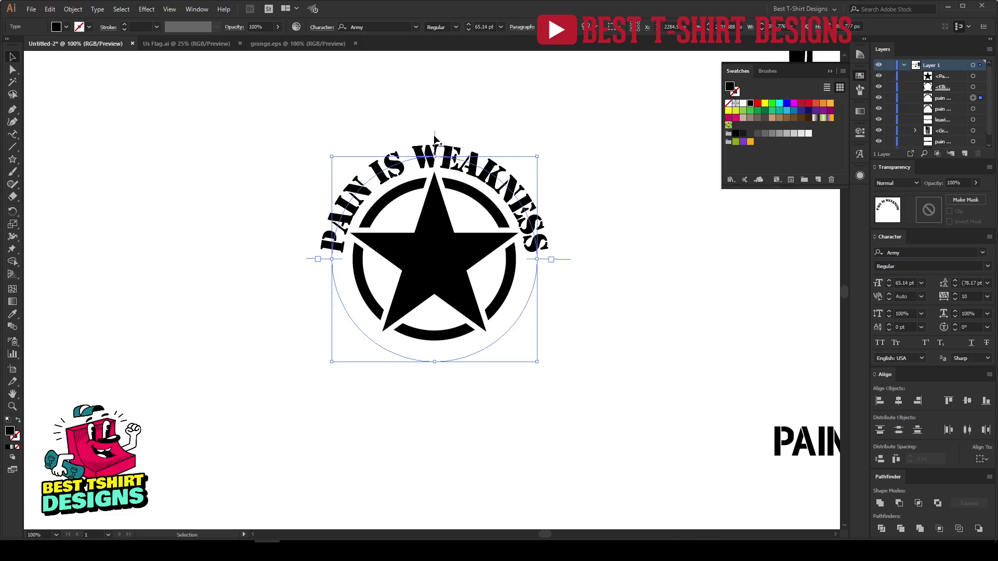
click(592, 173)
click(467, 163)
drag(435, 137, 434, 356)
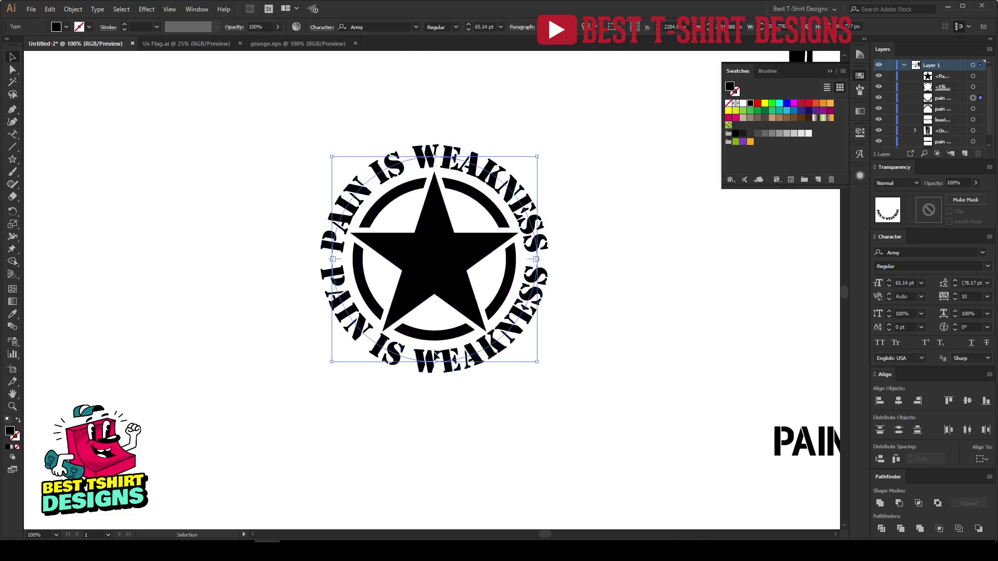
click(669, 300)
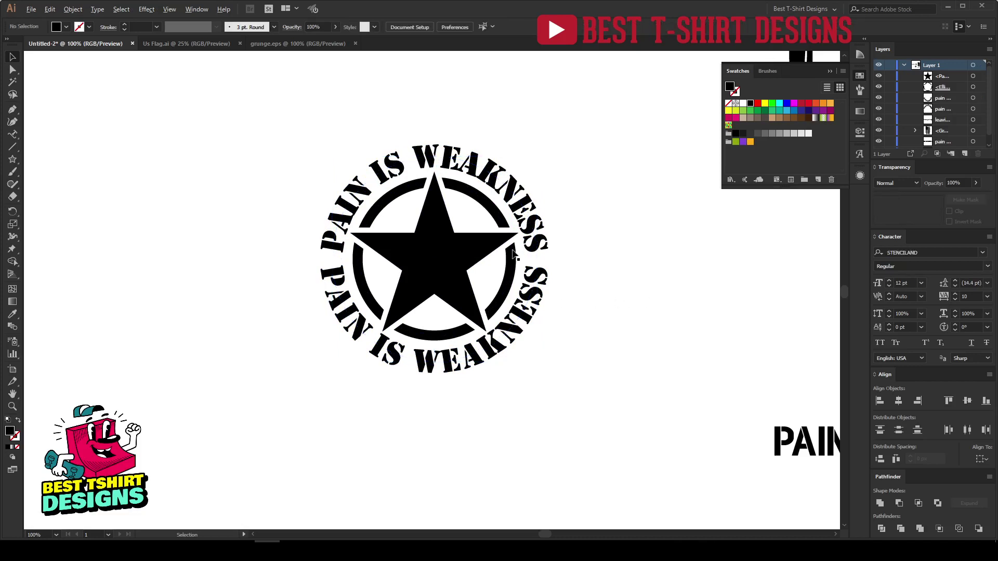
Match the separate "leaving your body" text to the curved text's Army font at 65.14 pt and place it just below the emblem.
alt+scroll(512, 254, down, 2)
scroll(548, 243, up, 2)
click(243, 128)
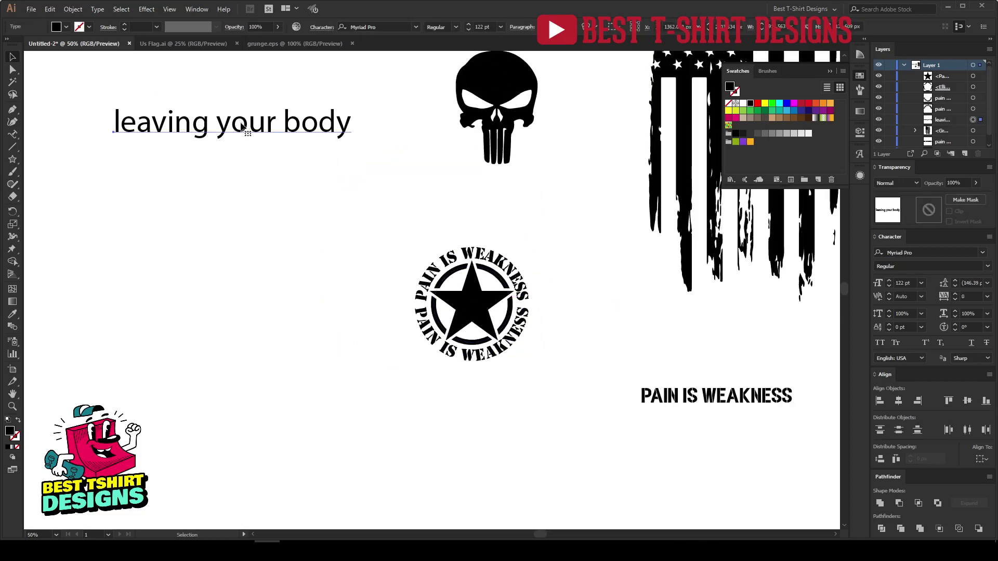
click(290, 325)
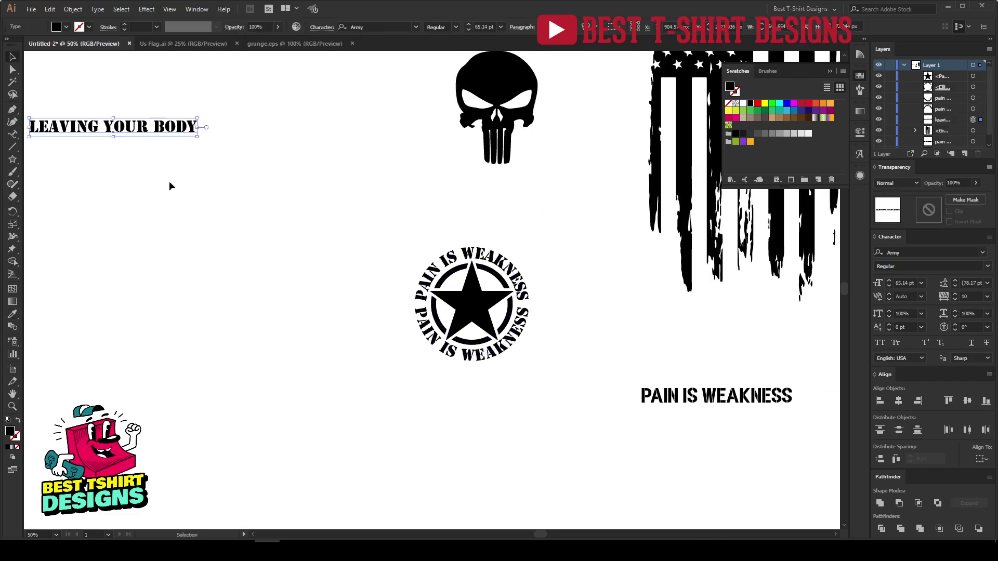
drag(155, 131, 531, 382)
scroll(527, 382, up, 2)
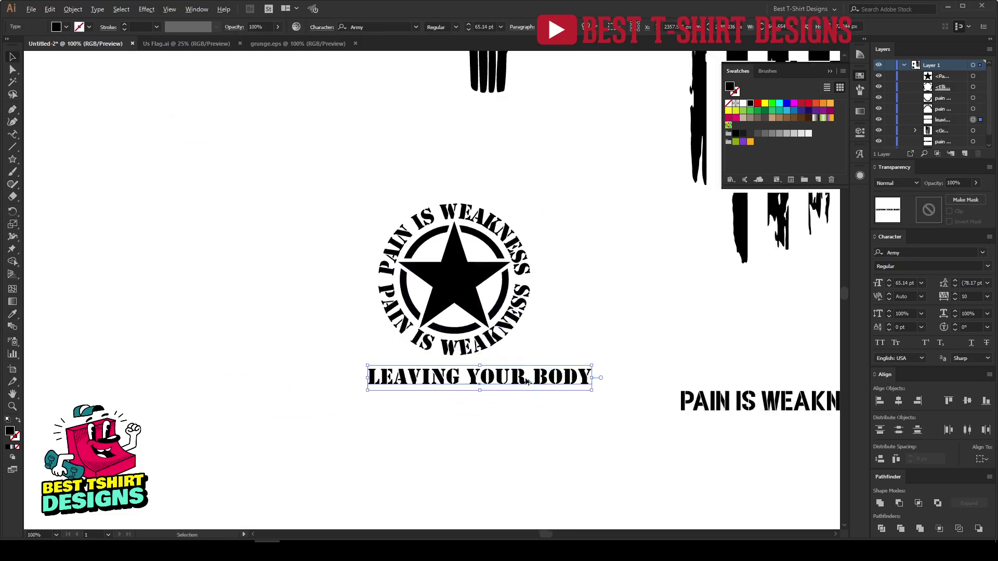
Remove the straight "leaving your body" text and replace the lower curved text with "LEAVING YOUR BODY".
alt+scroll(527, 382, up, 1)
key(t)
key(Delete)
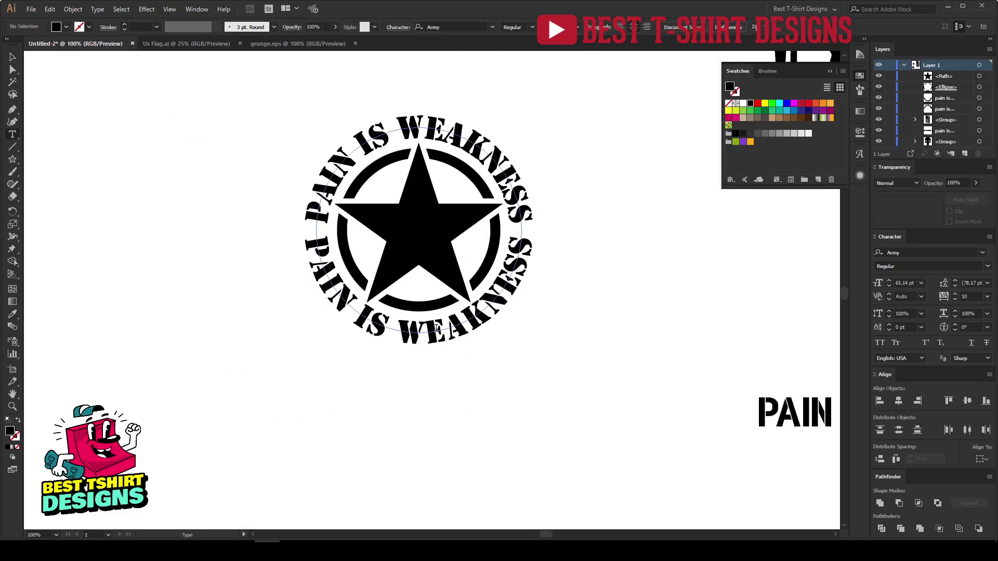
click(436, 326)
key(ctrl+a)
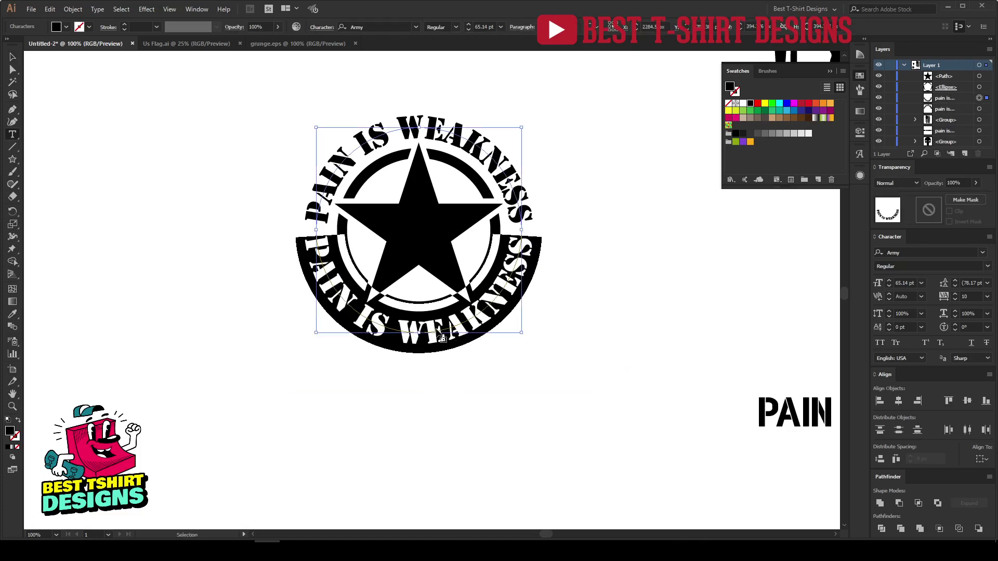
text(LEAVING YOUR BODY)
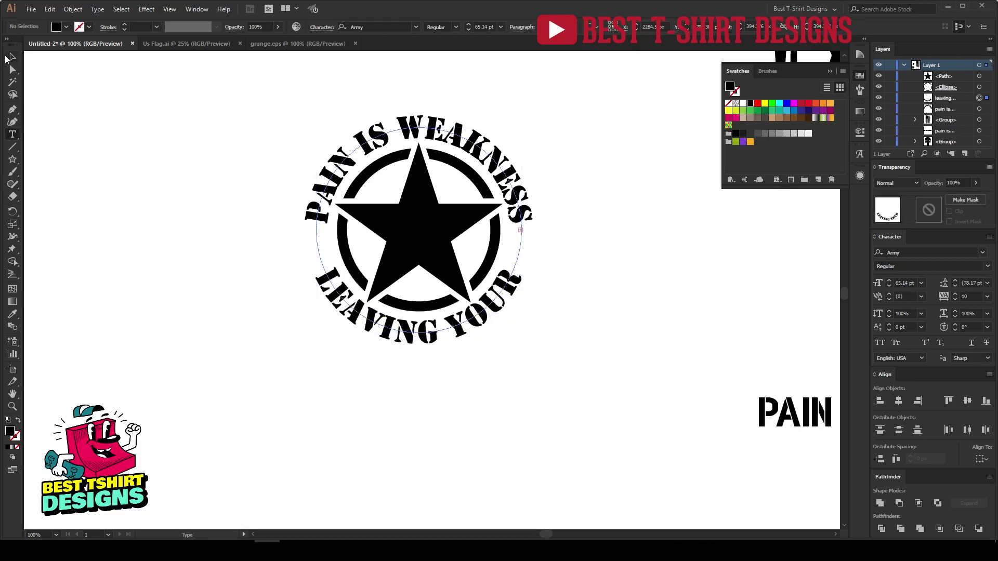
click(11, 58)
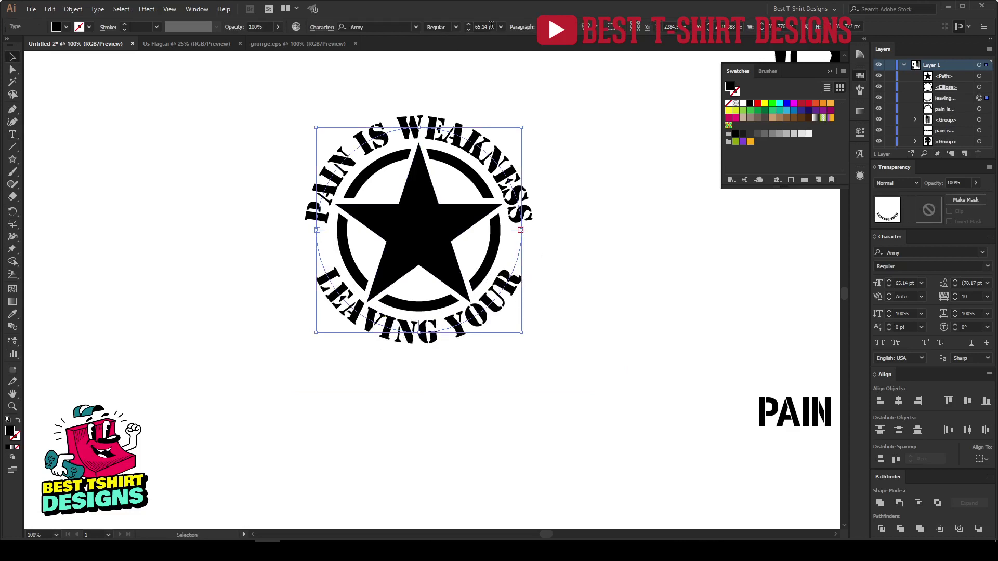
Reduce the font size of both the lower and the upper curved texts to 60 pt.
scroll(491, 25, down, 1)
click(493, 143)
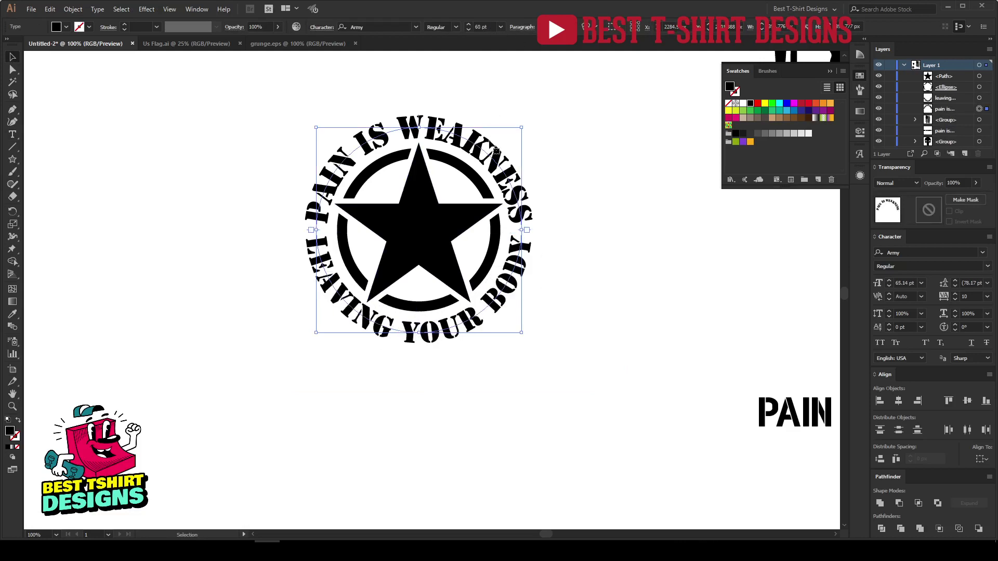
scroll(485, 25, down, 1)
click(560, 122)
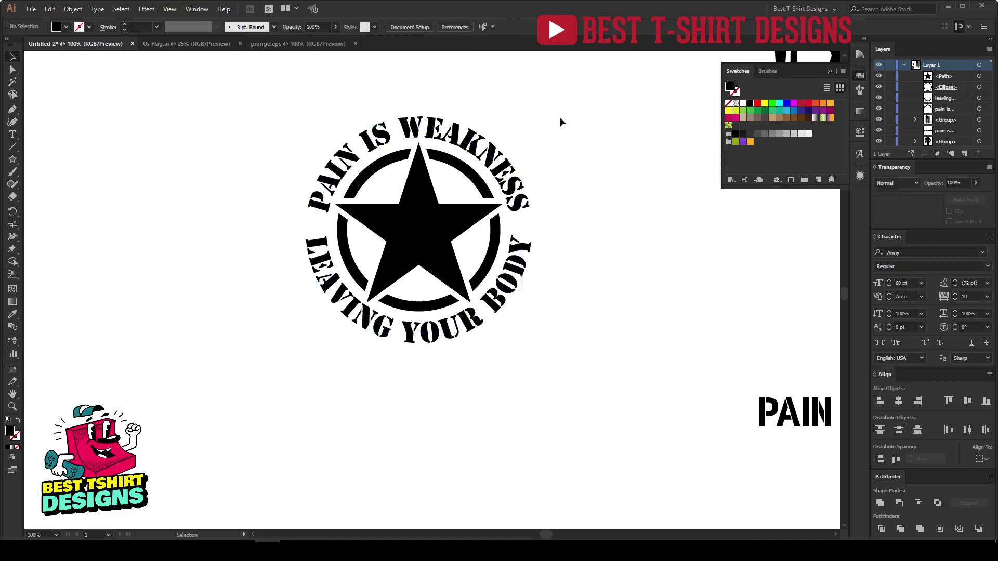
Add a small black five-pointed star in the left gap between the curved texts and copy it level into the right gap.
scroll(501, 226, up, 1)
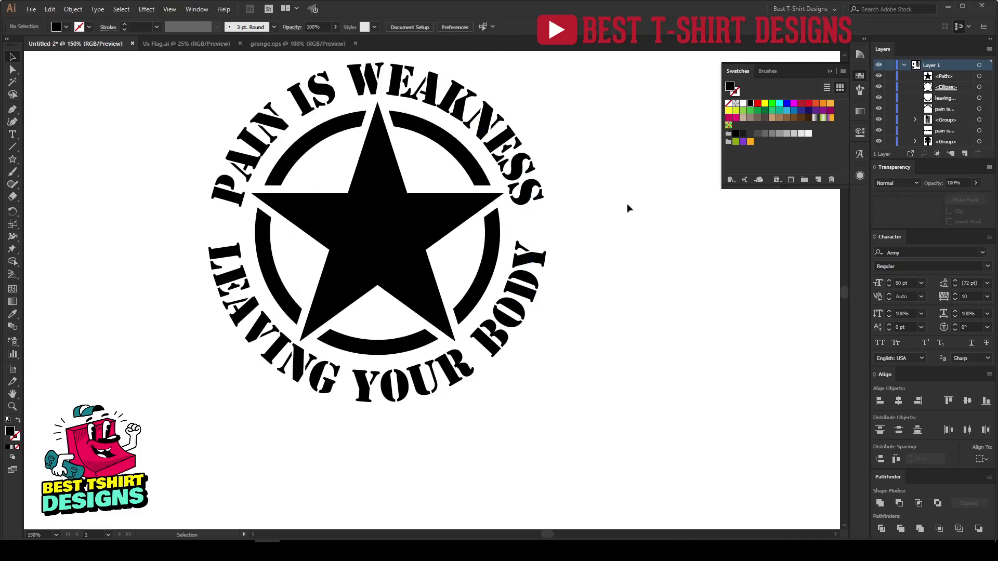
click(13, 159)
scroll(223, 224, up, 1)
drag(223, 224, 634, 223)
key(v)
click(684, 242)
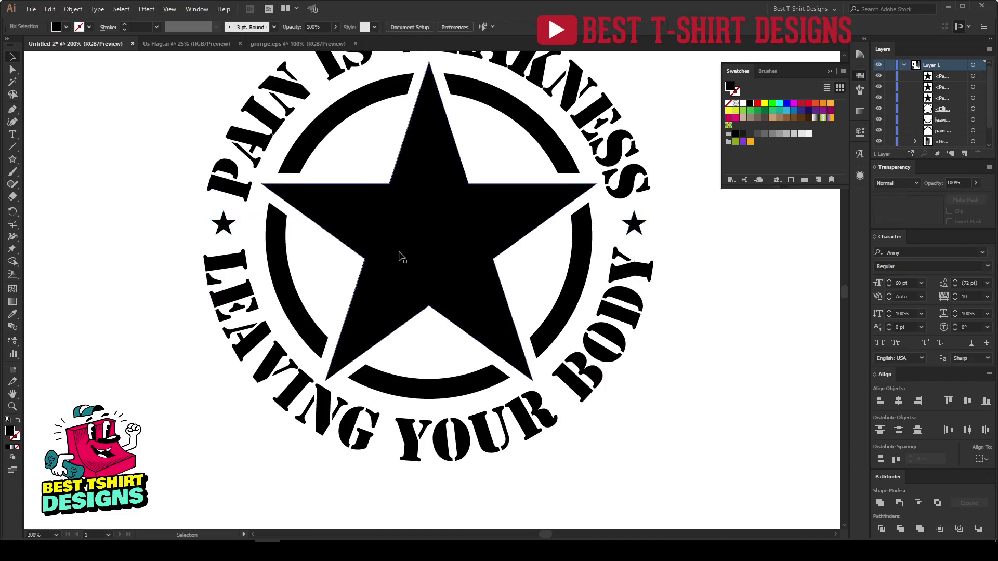
scroll(398, 252, down, 2)
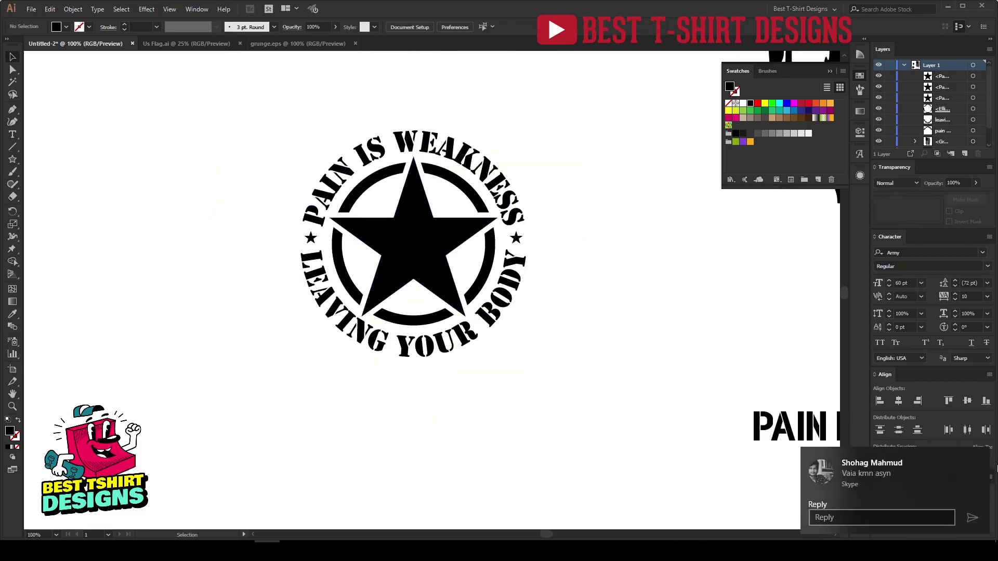
scroll(603, 295, up, 3)
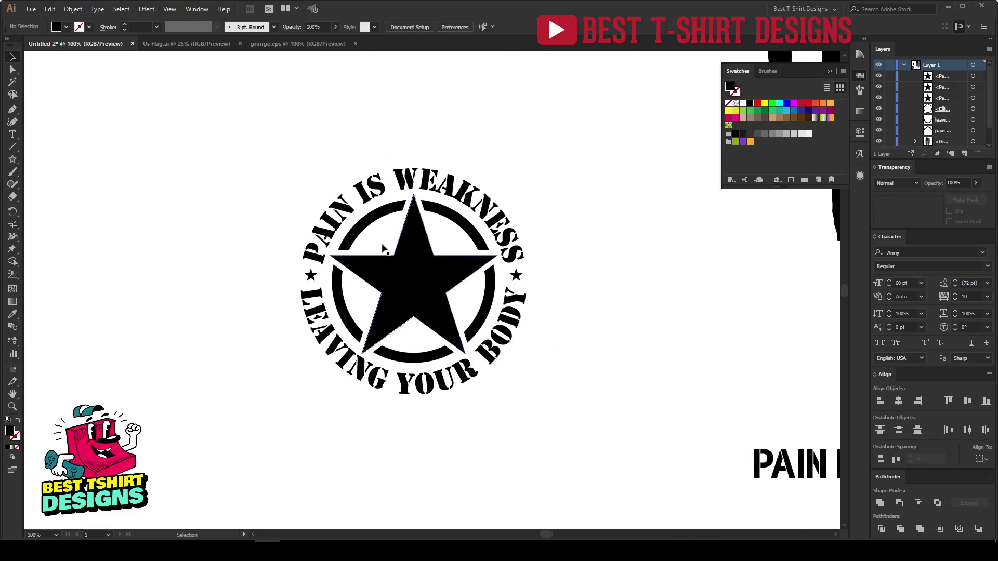
drag(196, 138, 670, 473)
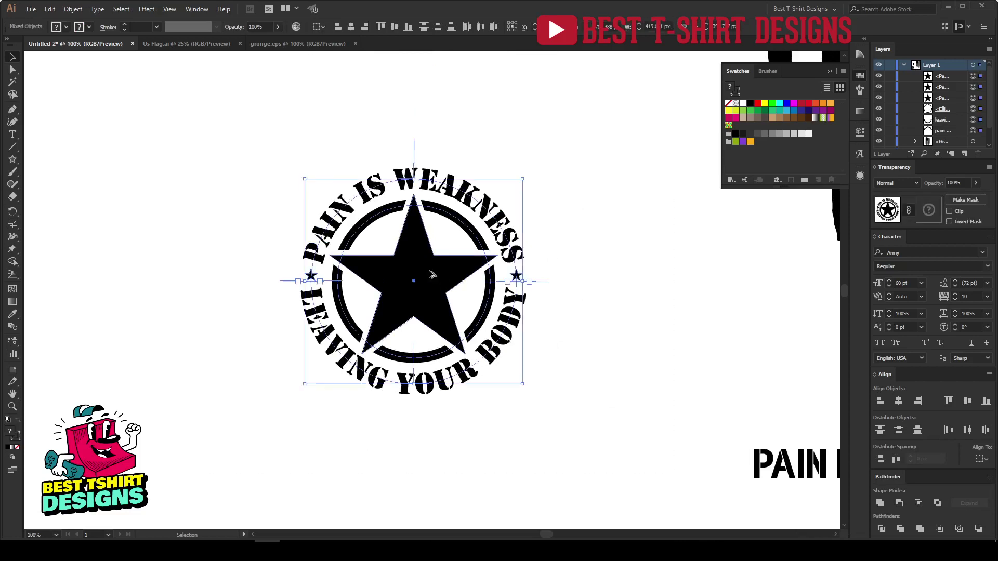
click(553, 342)
Offset the ring around the big star outward by 80 px with Miter joins, forming an outer circle around the curved text.
key(ctrl+plus)
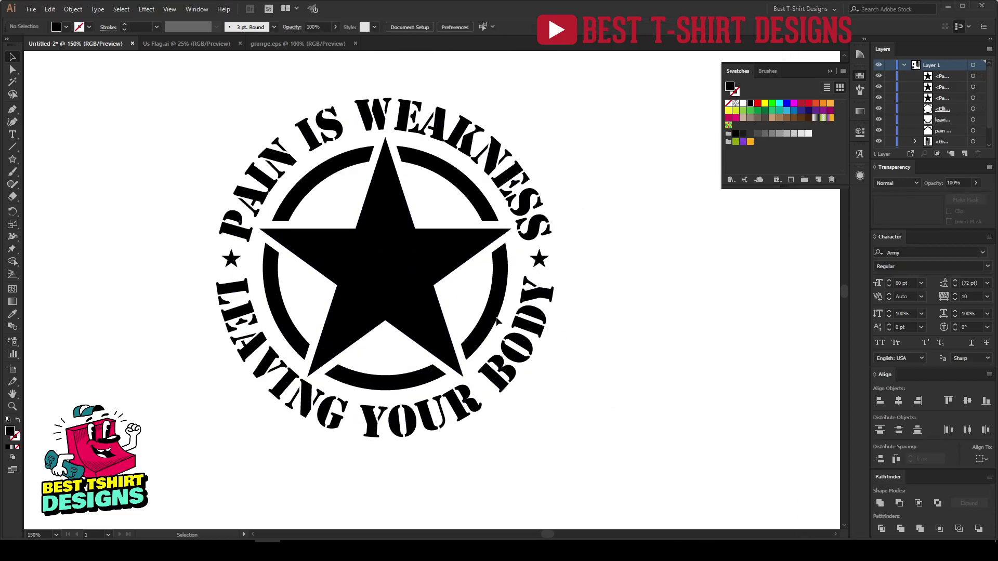
click(491, 317)
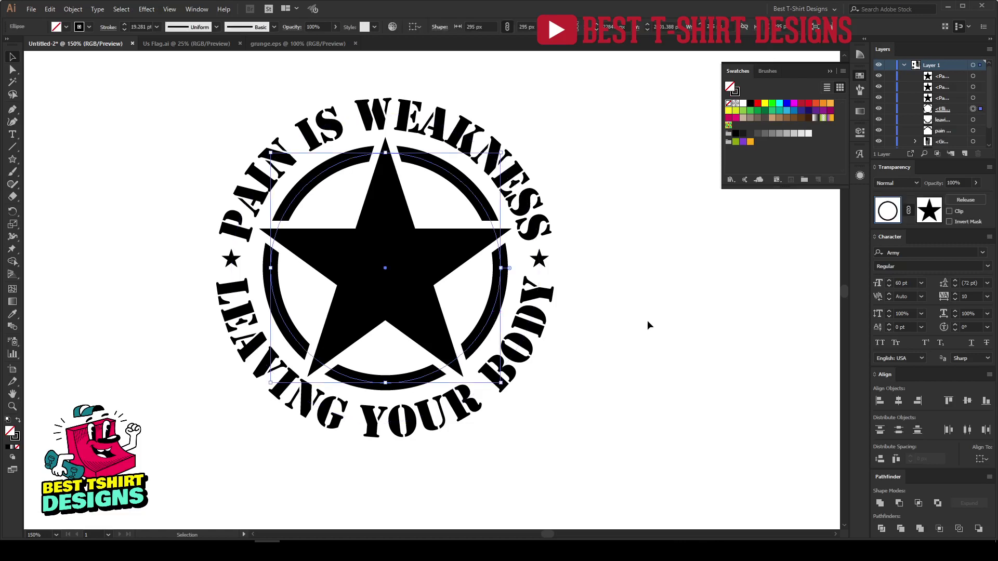
key(a)
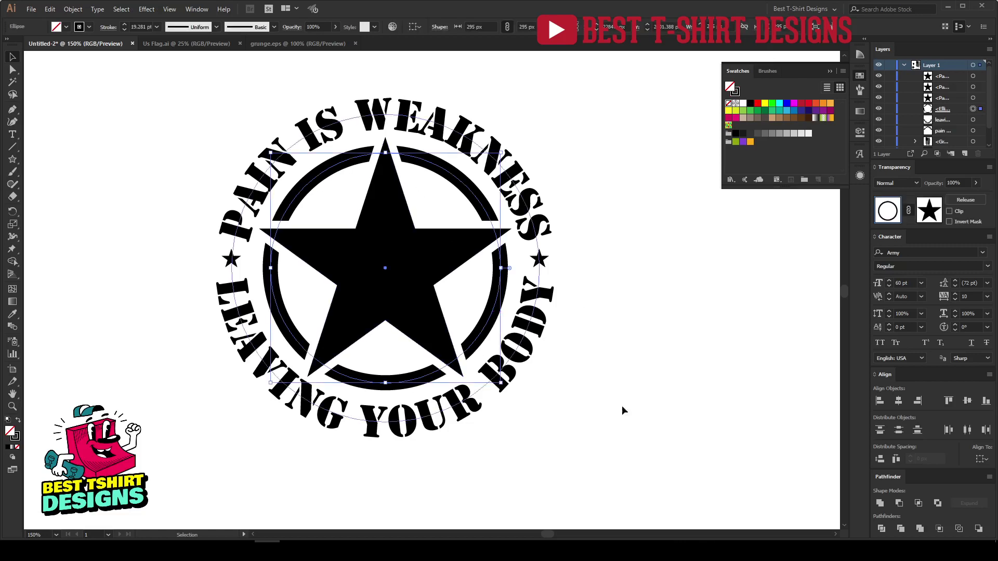
key(ctrl+alt+o)
click(568, 181)
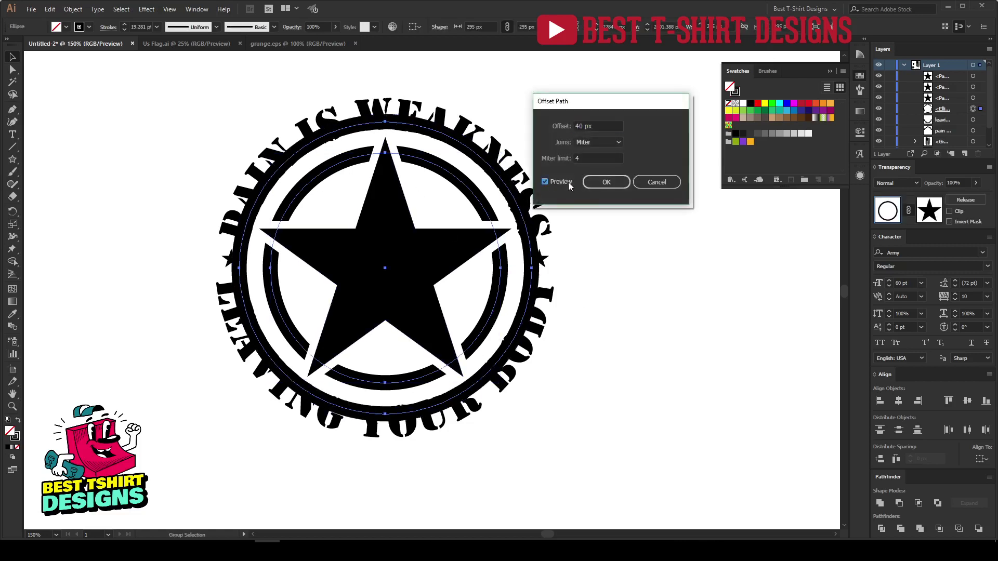
key(shift+Up)
key(shift+Up)
key(shift+Up)
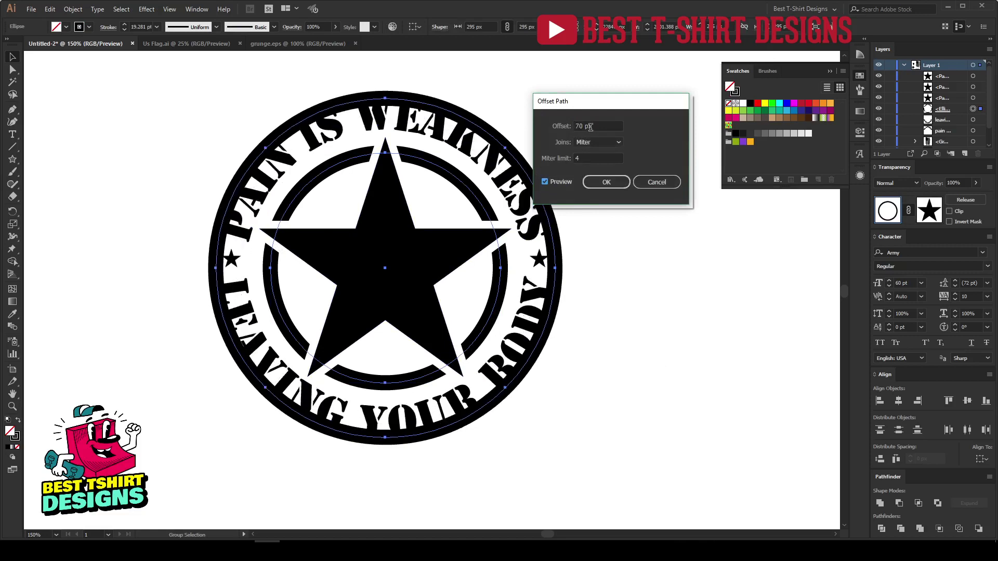
key(shift+Up)
key(shift+Up)
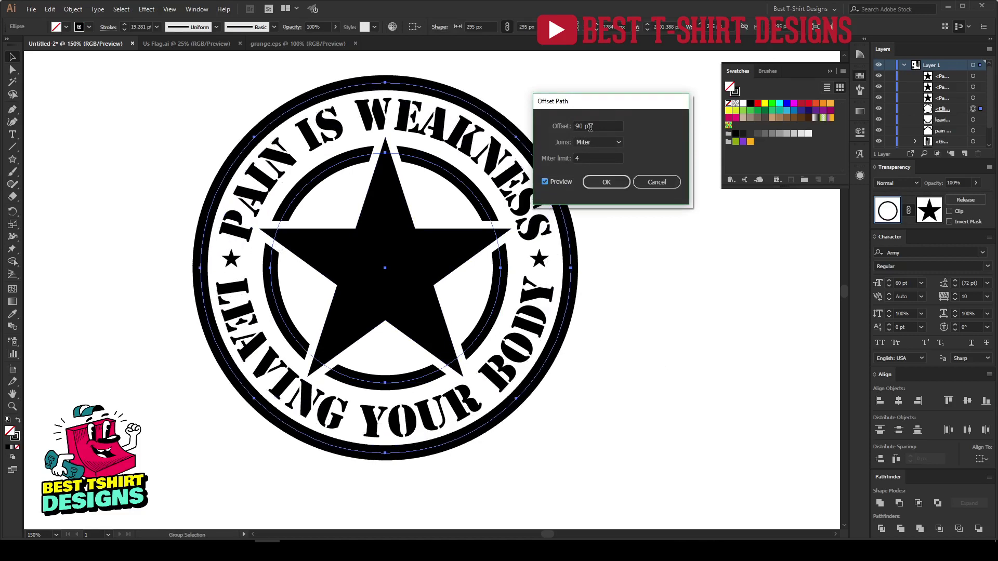
key(shift+Down)
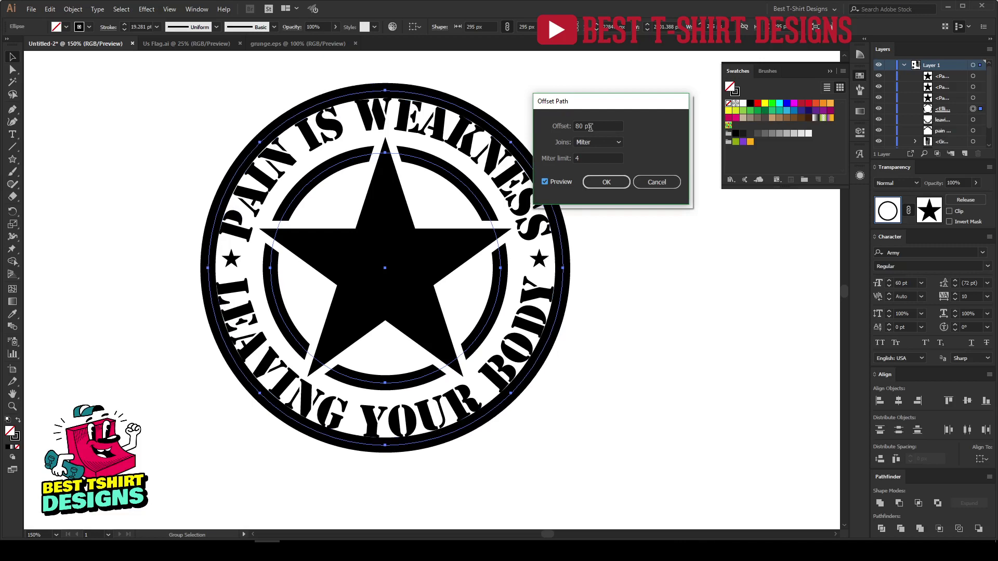
click(597, 183)
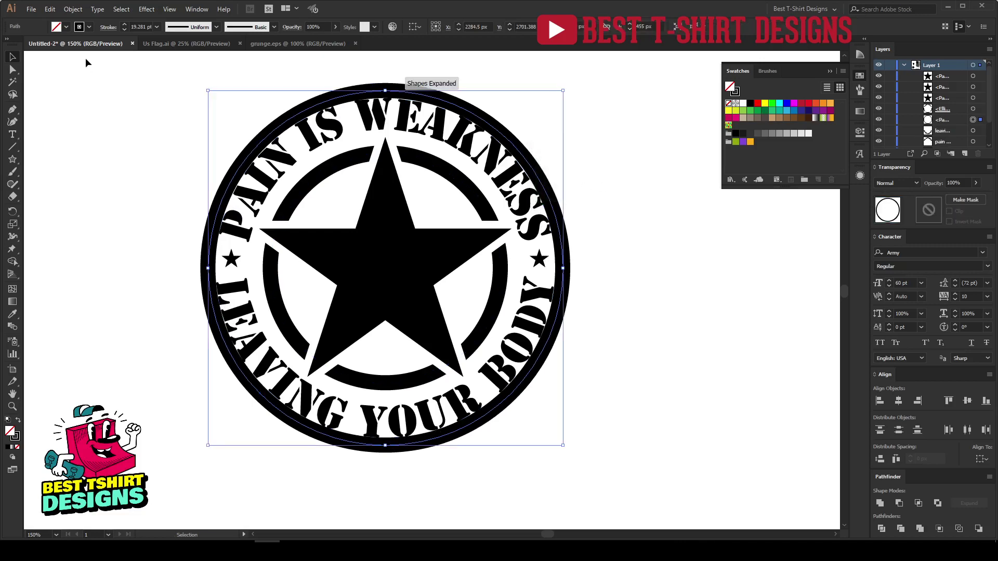
Set the outer circle's stroke weight to 8 pt and deselect it.
click(150, 23)
text(7)
key(Return)
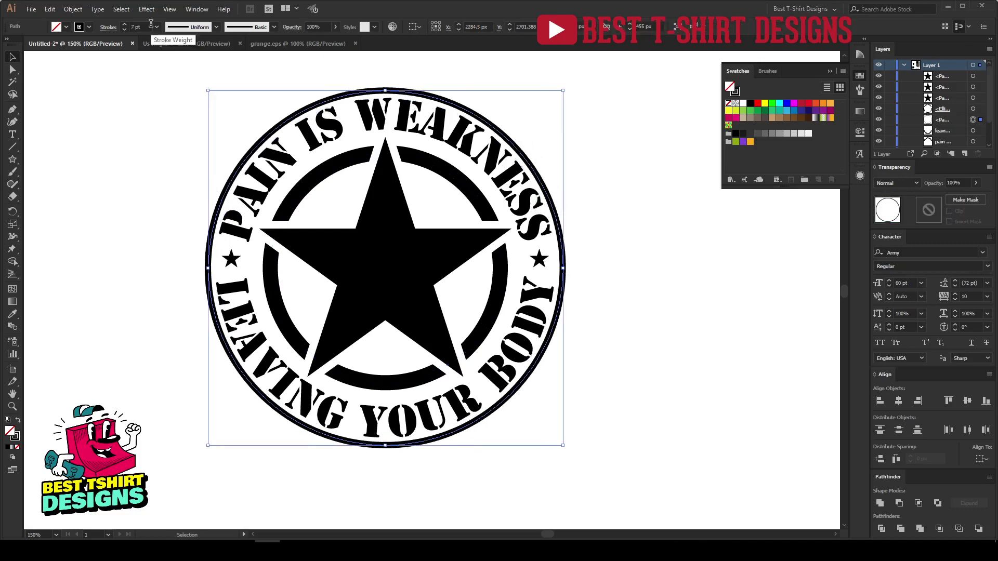
key(Down)
key(Down)
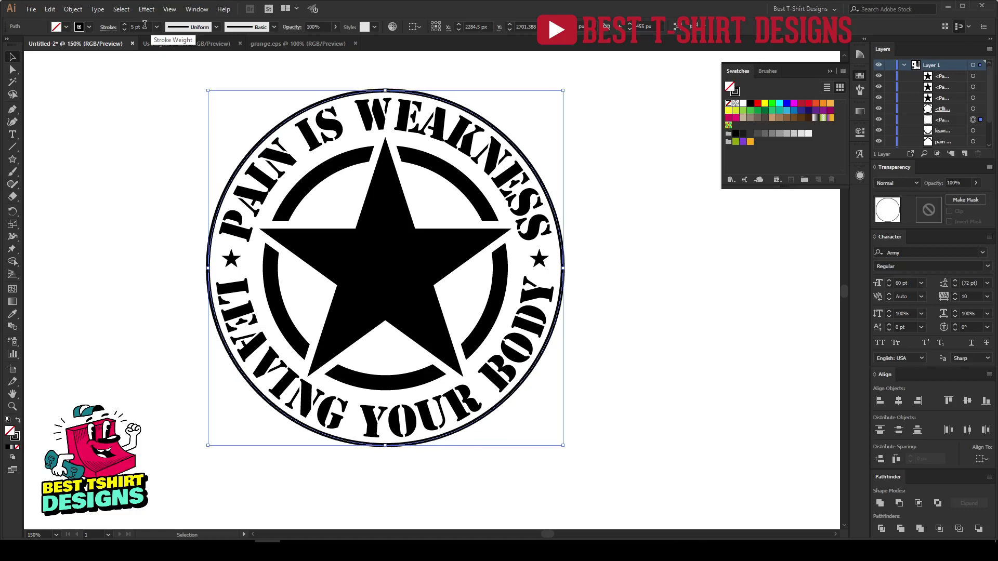
key(Up)
key(Up)
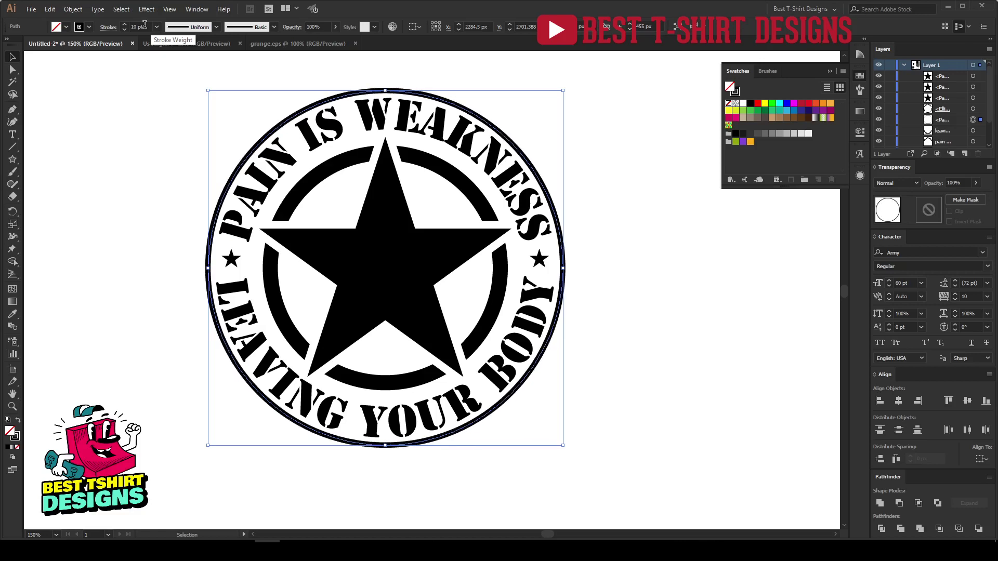
click(611, 275)
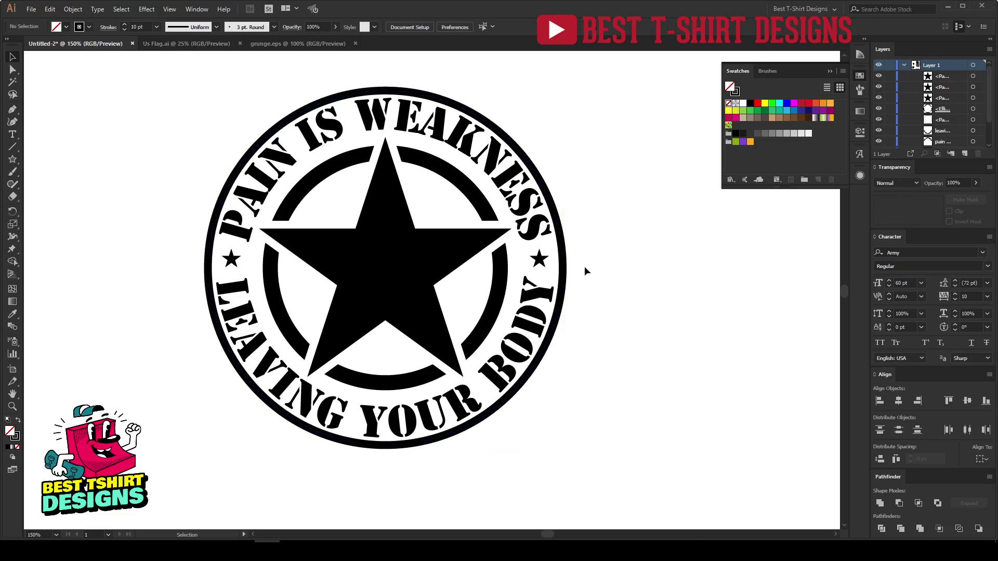
click(464, 106)
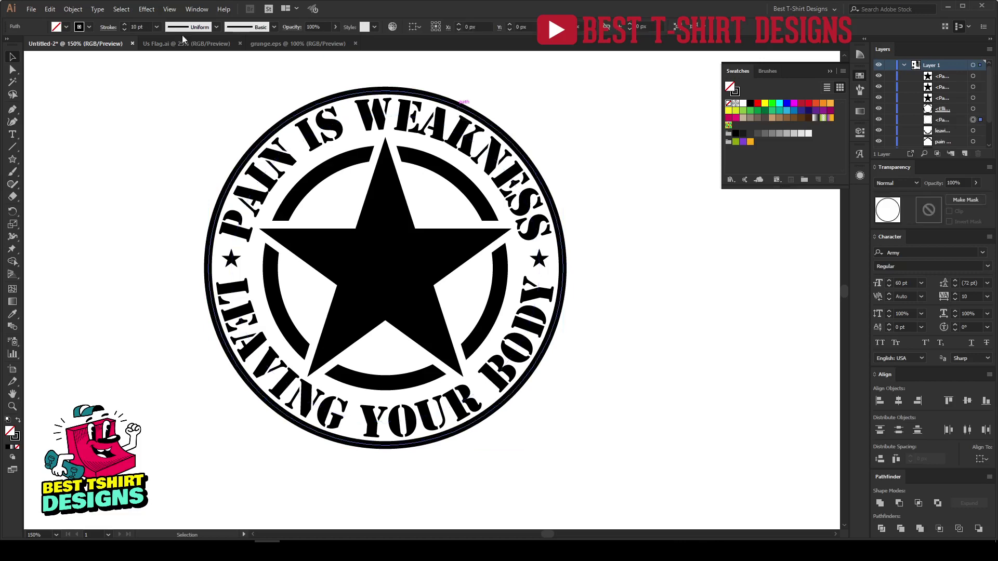
scroll(140, 26, down, 2)
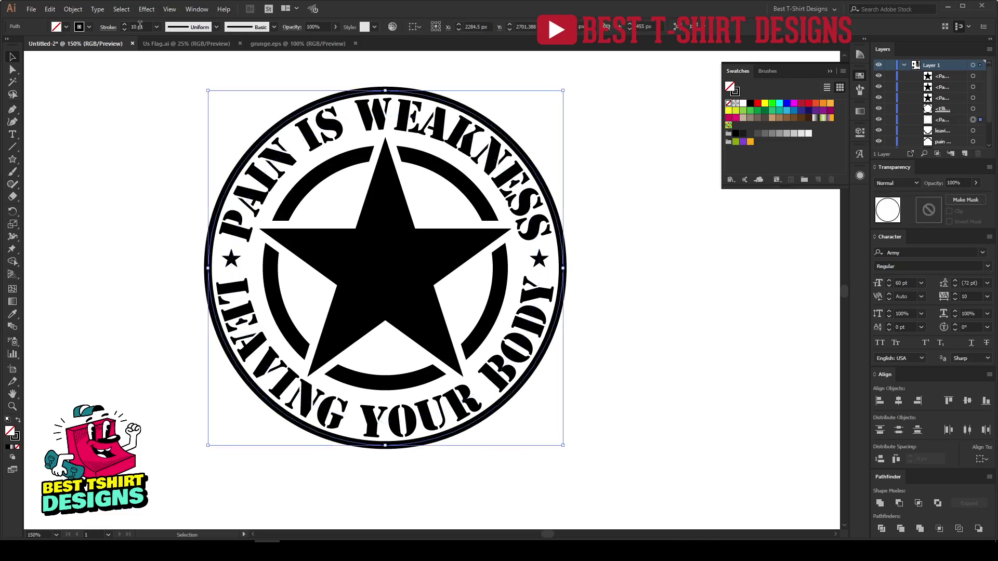
click(136, 136)
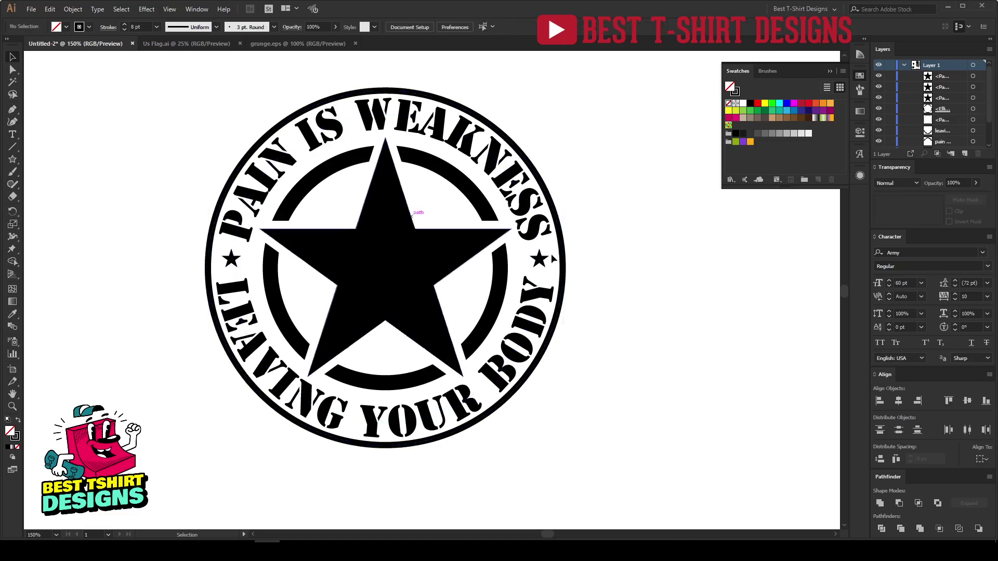
Offset the thick ring around the big star outward by 20 px, forming an inner circle beside the curved text.
click(451, 176)
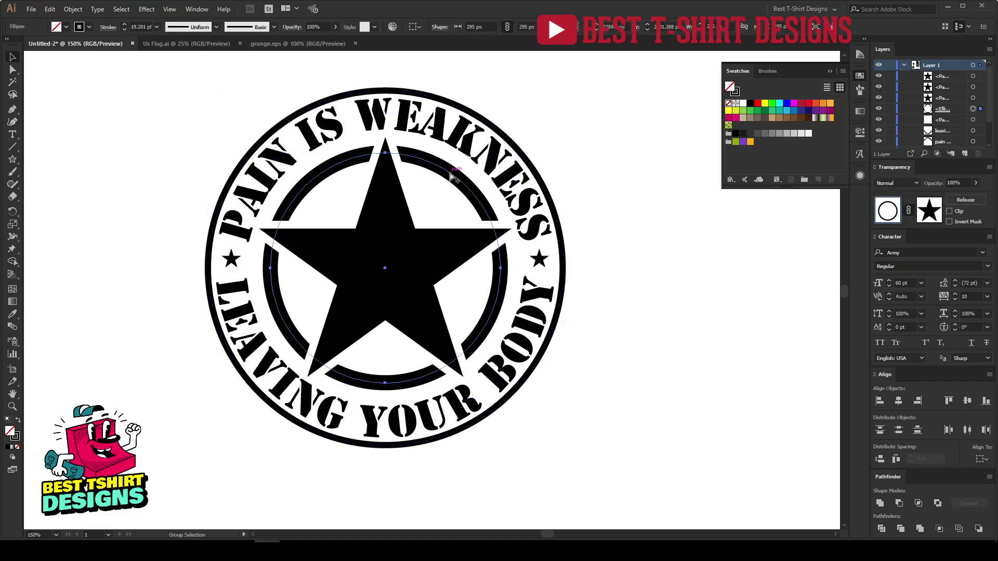
key(ctrl+alt+o)
click(545, 181)
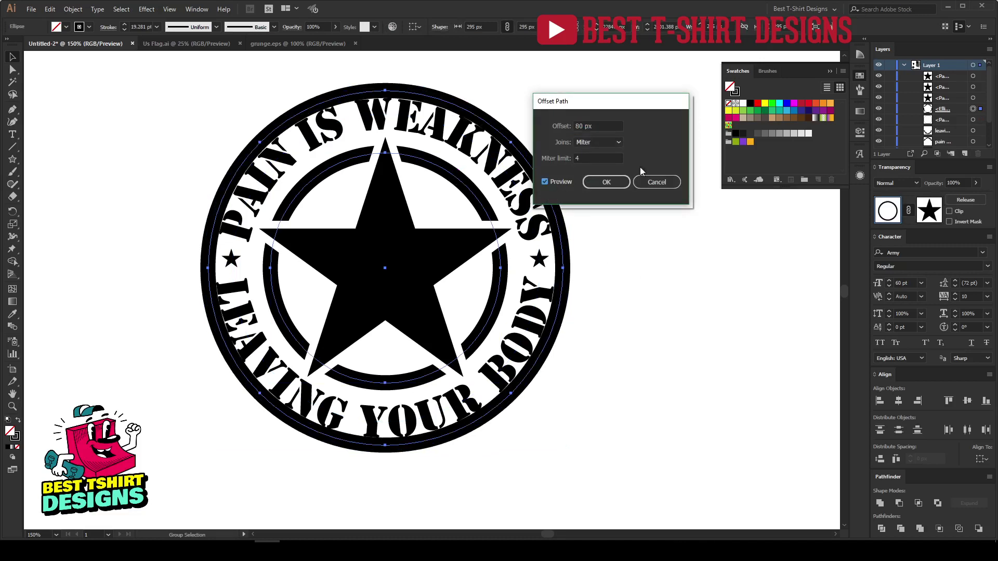
double_click(599, 125)
text(20)
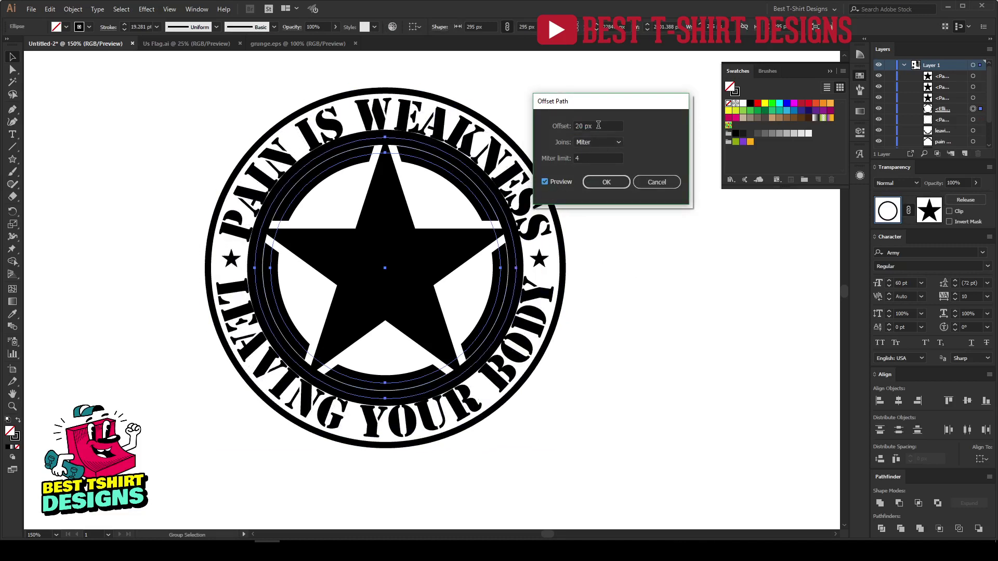
click(606, 182)
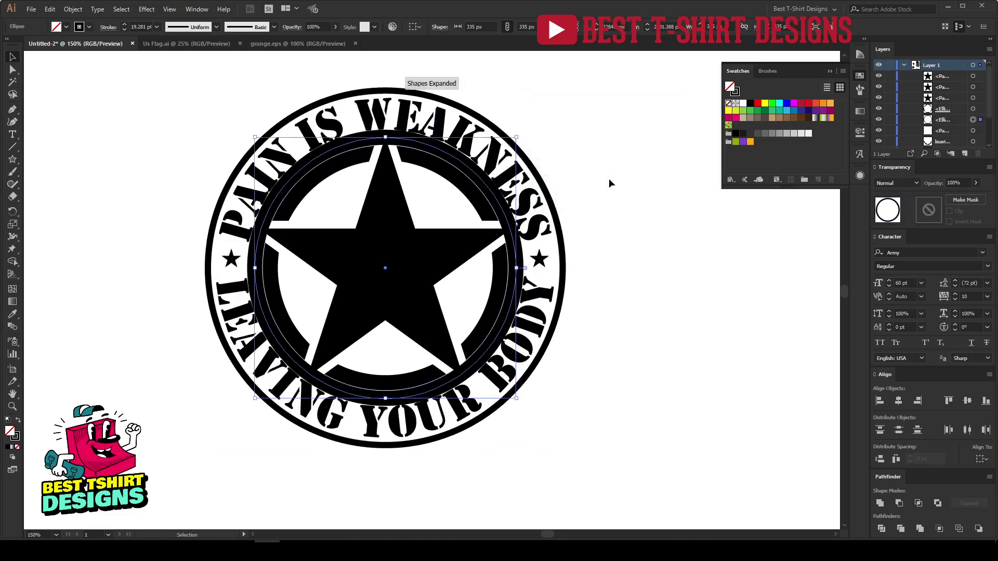
Copy the outer circle's 8 pt stroke appearance onto the new inner circle and deselect it.
key(i)
click(545, 178)
key(v)
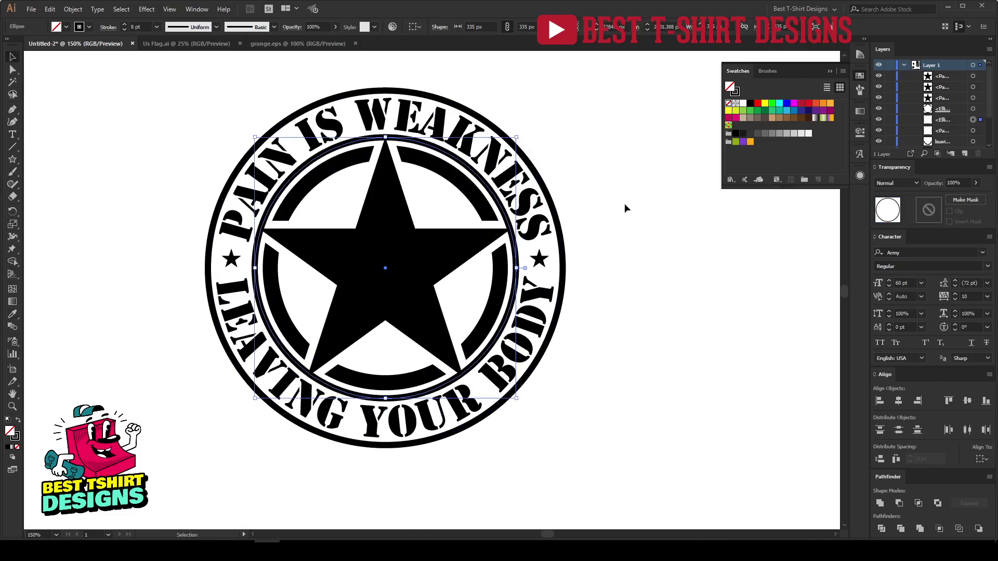
click(624, 204)
Delete the original thick broken ring around the big star, leaving nothing selected.
scroll(611, 279, down, 2)
scroll(458, 321, up, 2)
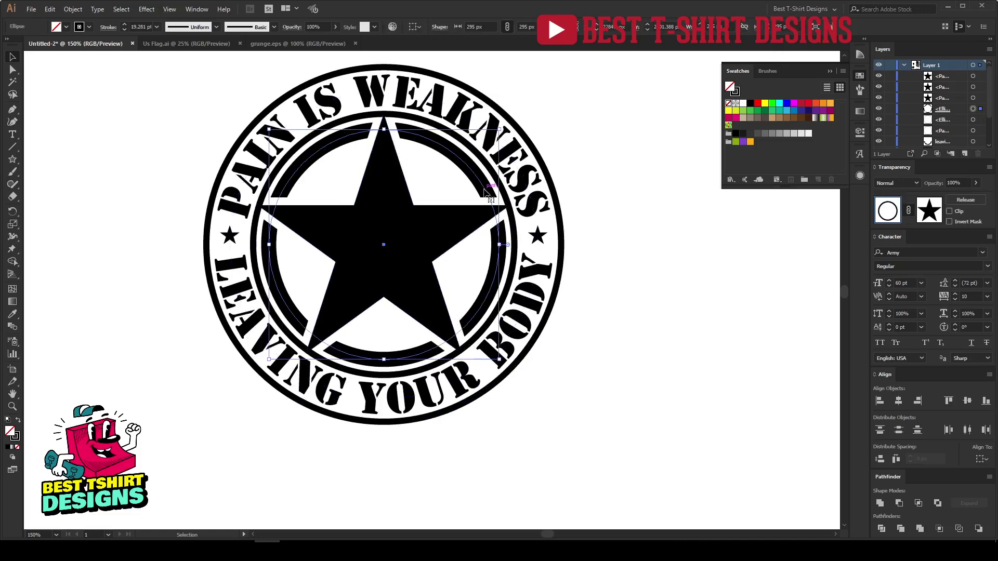
key(Delete)
scroll(620, 244, down, 1)
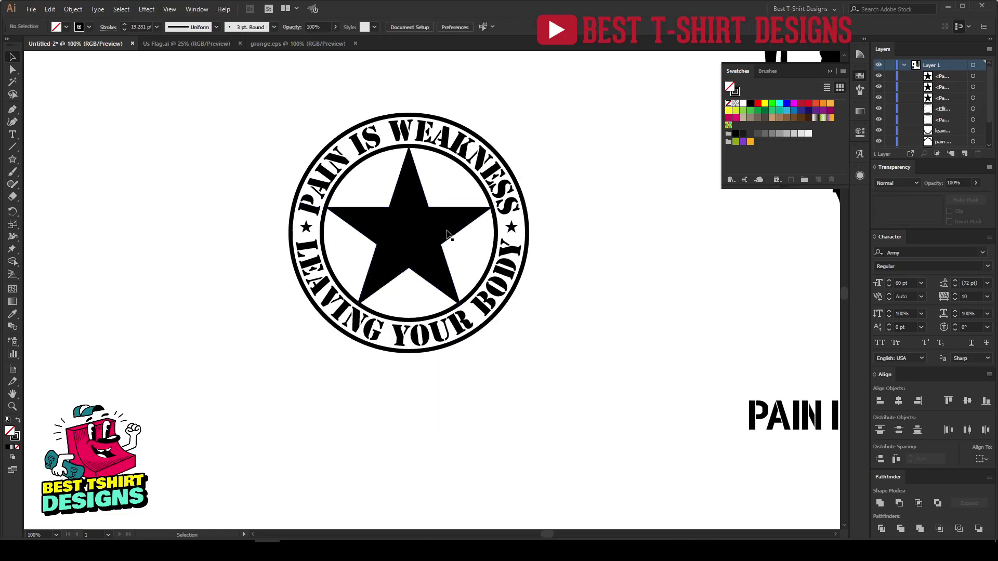
scroll(412, 225, up, 1)
scroll(567, 260, down, 1)
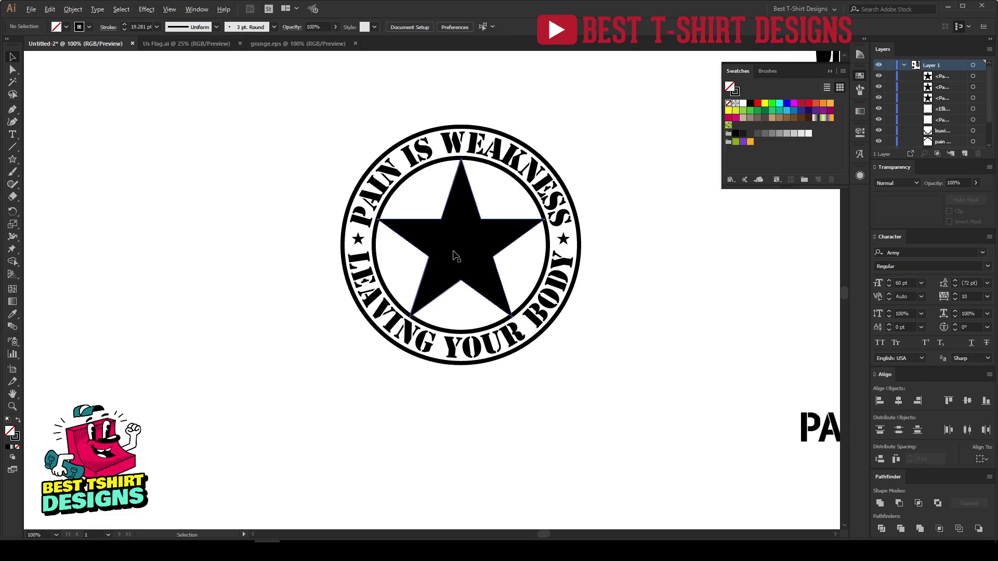
drag(666, 271, 615, 275)
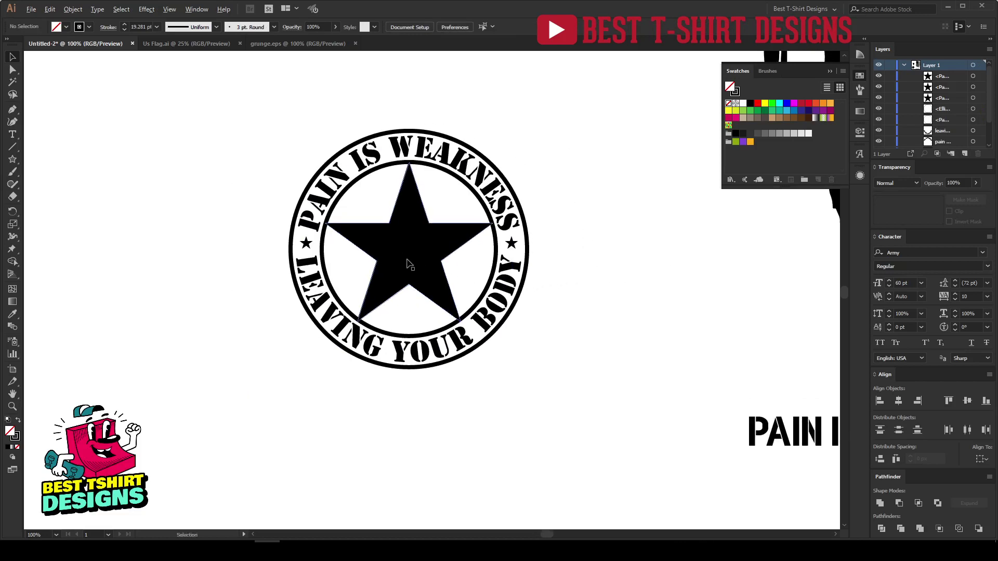
scroll(414, 270, up, 1)
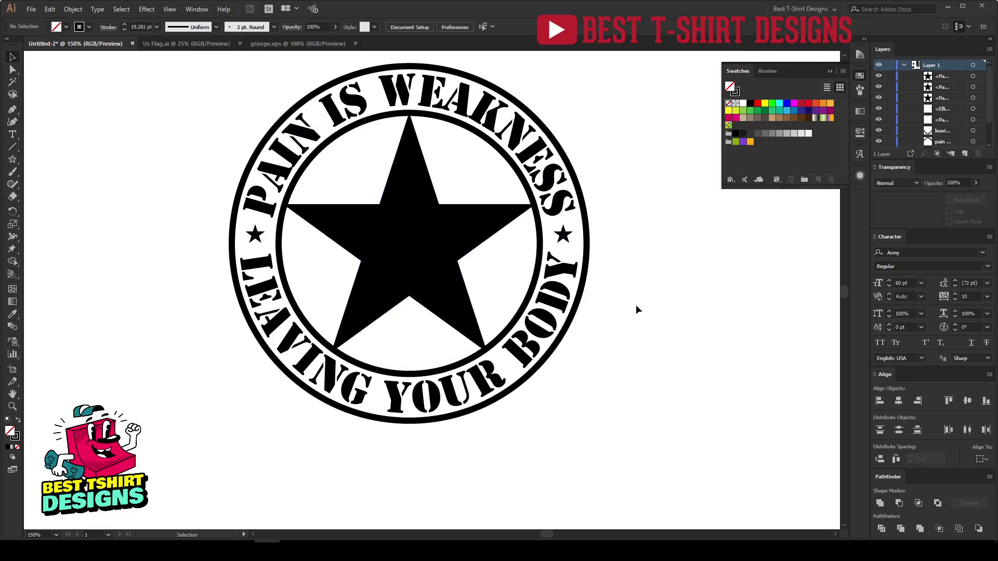
click(436, 263)
scroll(419, 286, down, 2)
click(598, 284)
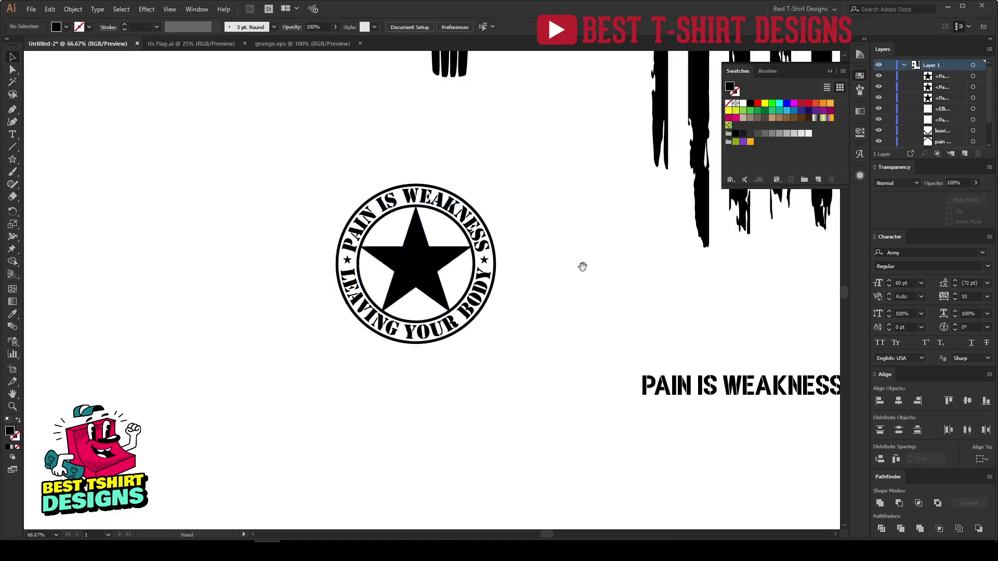
Place the distressed US flag over the star emblem and nudge it upward so its stars and stripes cover the circle.
scroll(499, 273, right, 2)
scroll(429, 273, down, 1)
drag(561, 227, 492, 424)
drag(619, 289, 417, 300)
scroll(367, 316, up, 2)
key(shift+Up)
key(shift+Up)
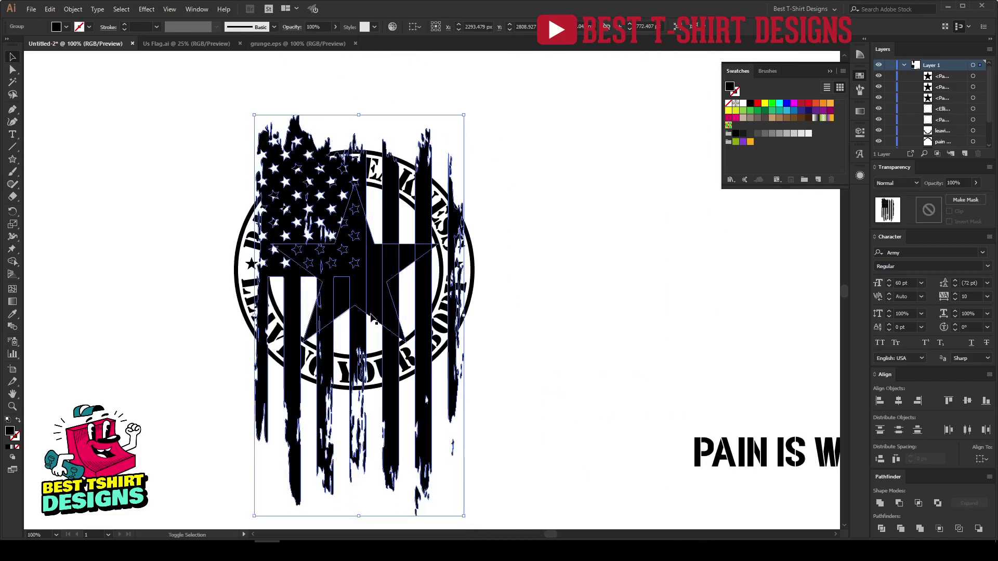
key(shift+Up)
key(shift+Up)
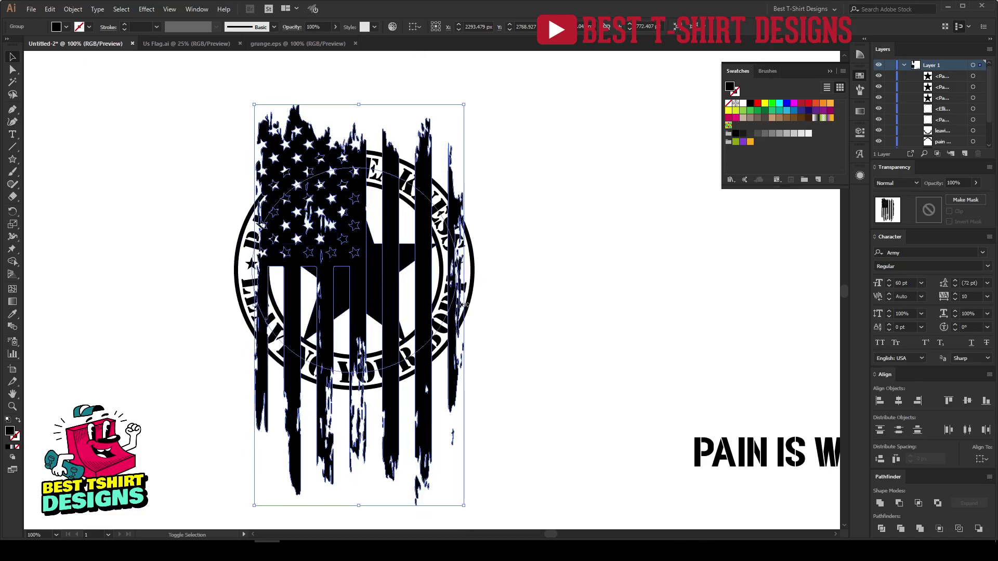
Scale the flag down proportionally to about 723 px high over the emblem and deselect it.
drag(468, 308, 456, 311)
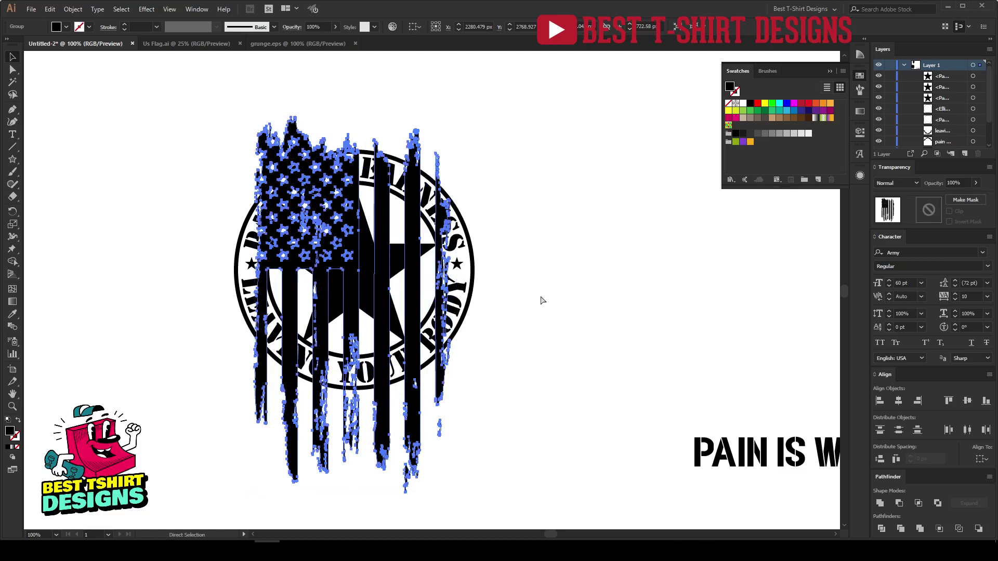
key(Delete)
key(ctrl+z)
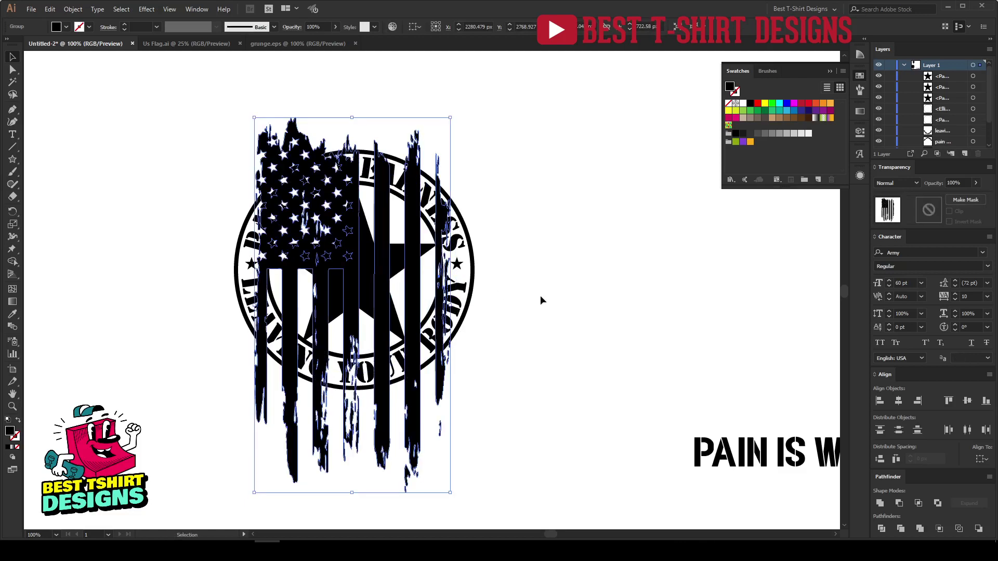
click(540, 295)
Copy the inner circle and use it as a clipping mask on the flag so the flag stays inside it.
scroll(251, 265, up, 1)
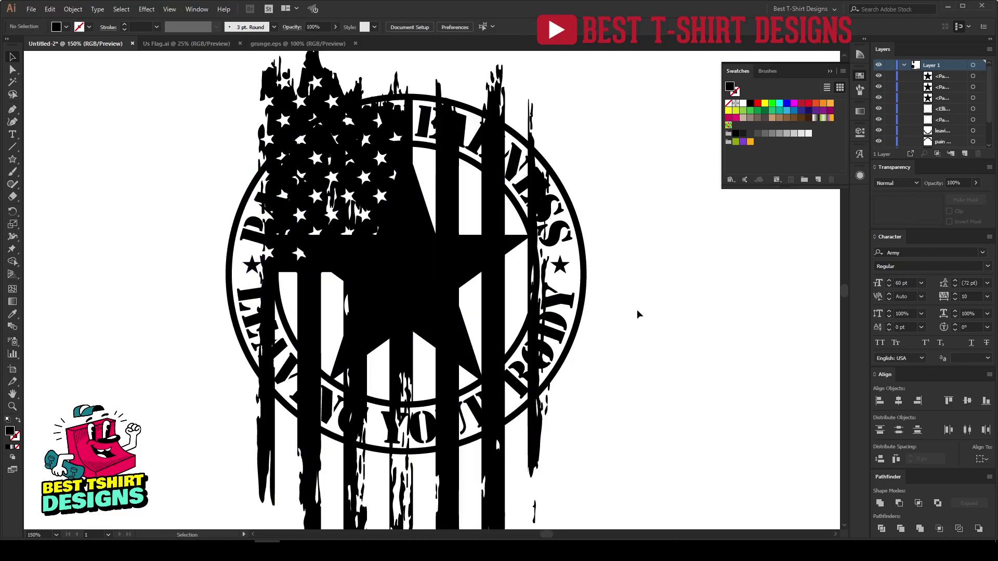
click(516, 204)
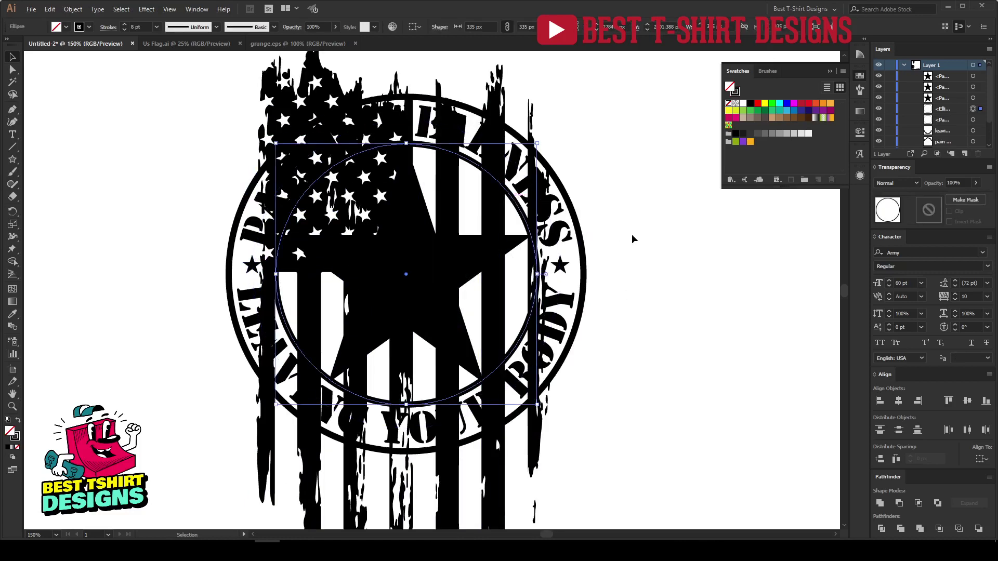
key(a)
key(v)
key(s)
drag(509, 242, 511, 208)
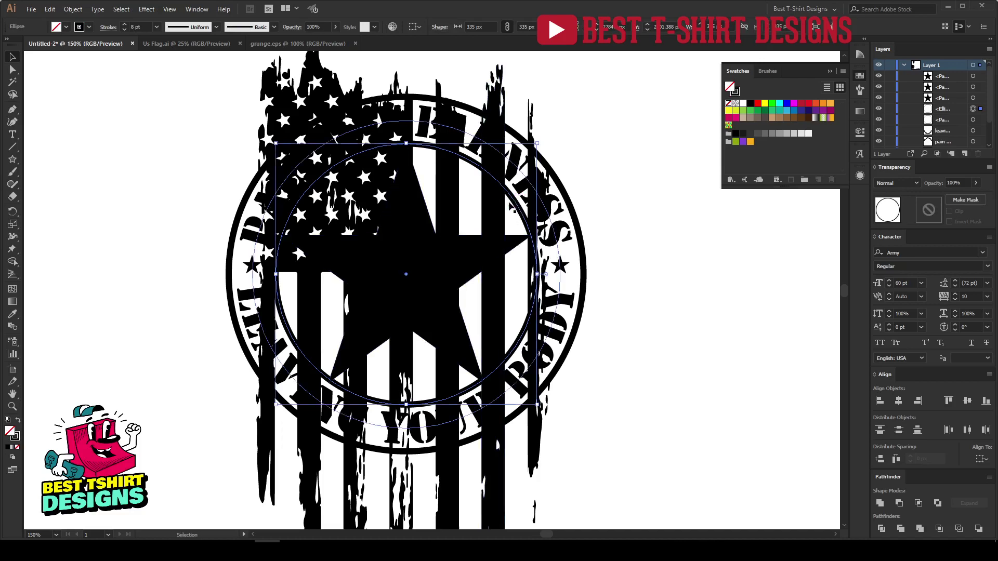
shift+click(502, 202)
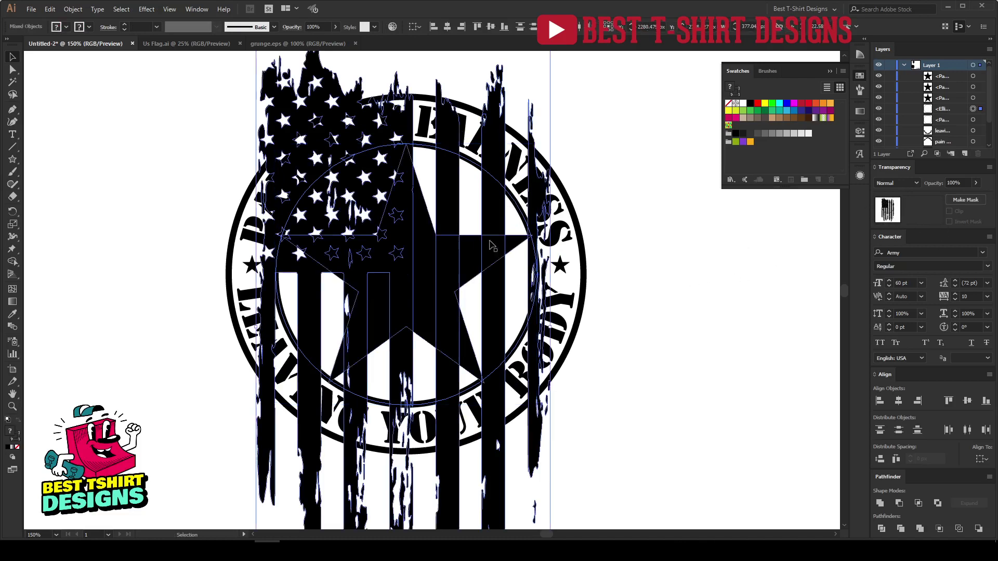
right_click(487, 220)
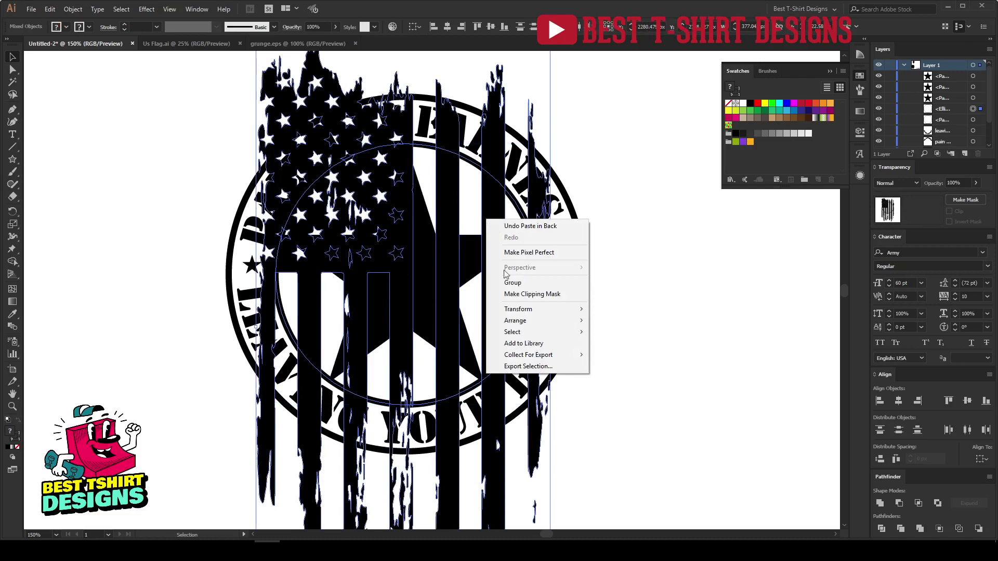
click(515, 295)
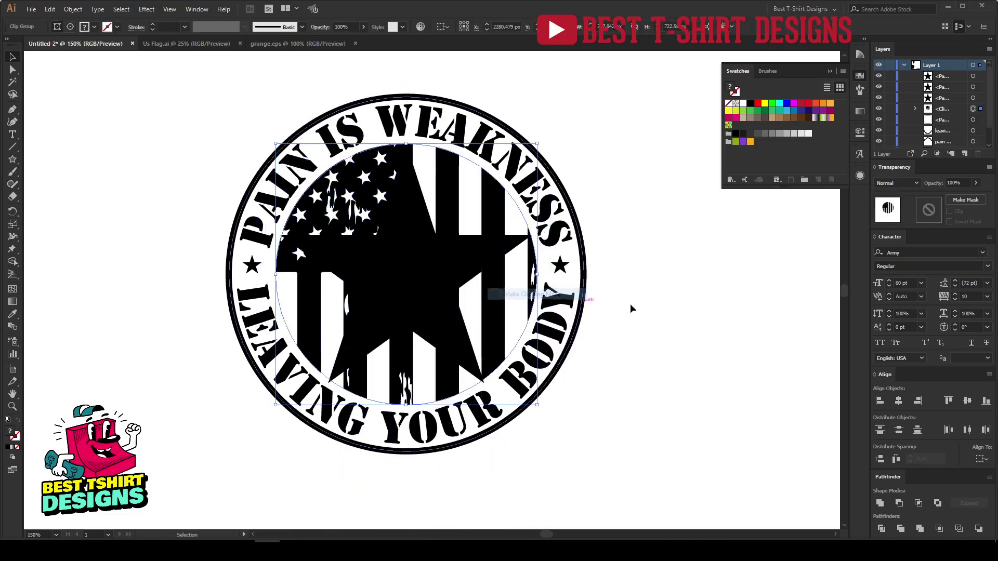
Paste the copied inner circle in front at its original place to outline the clipped flag.
click(675, 304)
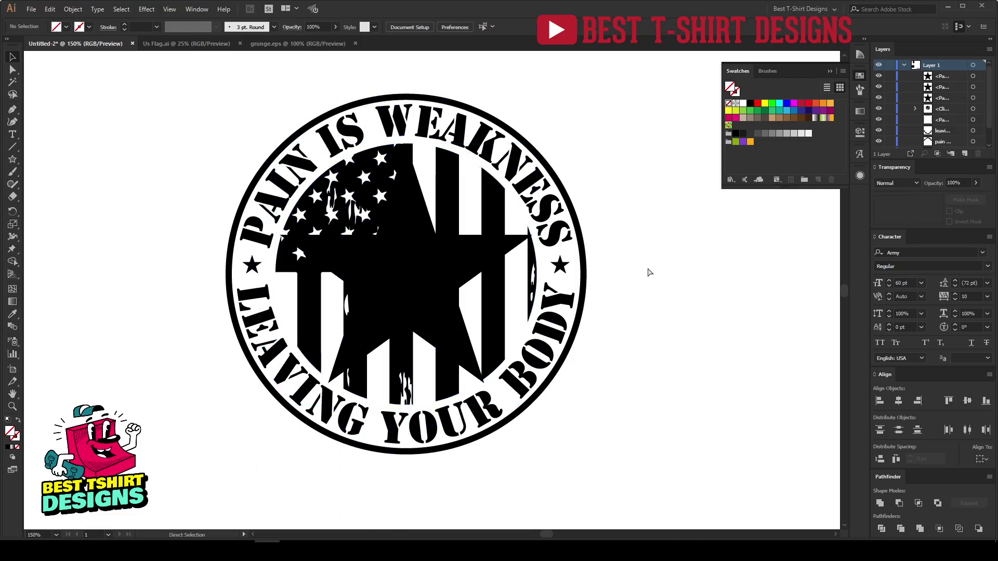
key(ctrl+f)
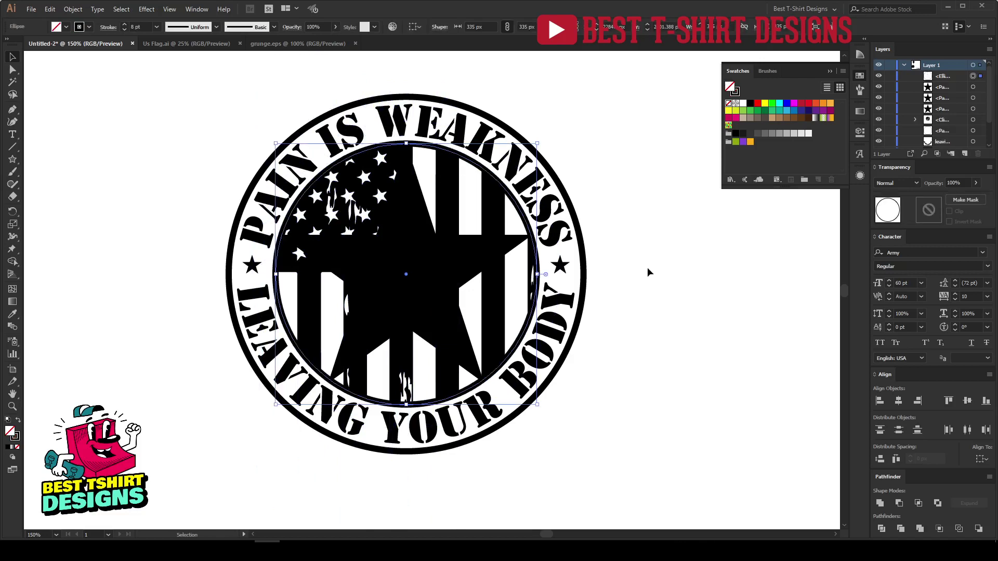
click(637, 312)
Enlarge the big star proportionally from its centre to about 315 px high so its tips meet the inner circle.
click(428, 289)
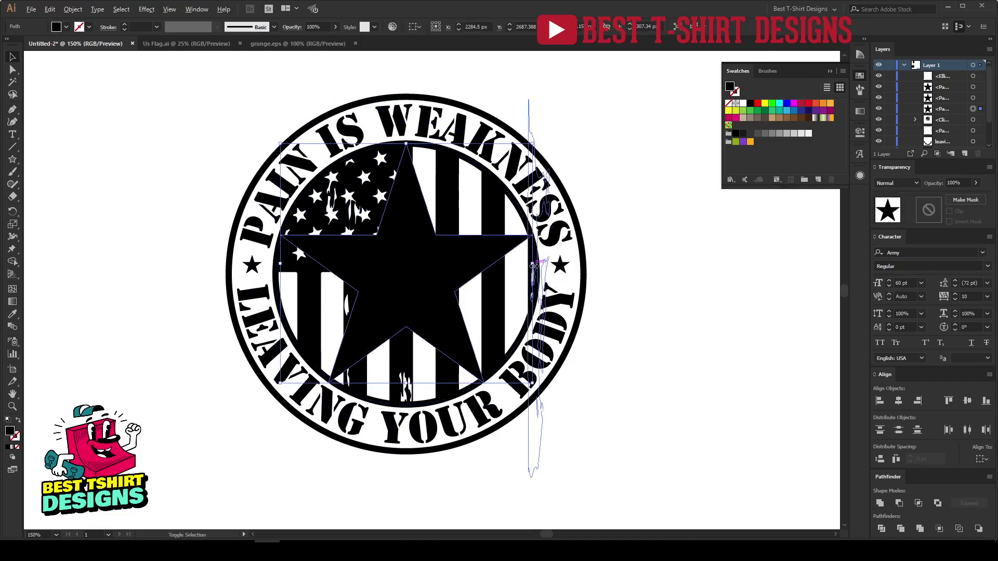
mouse_move(533, 266)
mouse_down()
mouse_move(555, 266)
mouse_move(521, 266)
mouse_move(535, 267)
mouse_up()
click(658, 312)
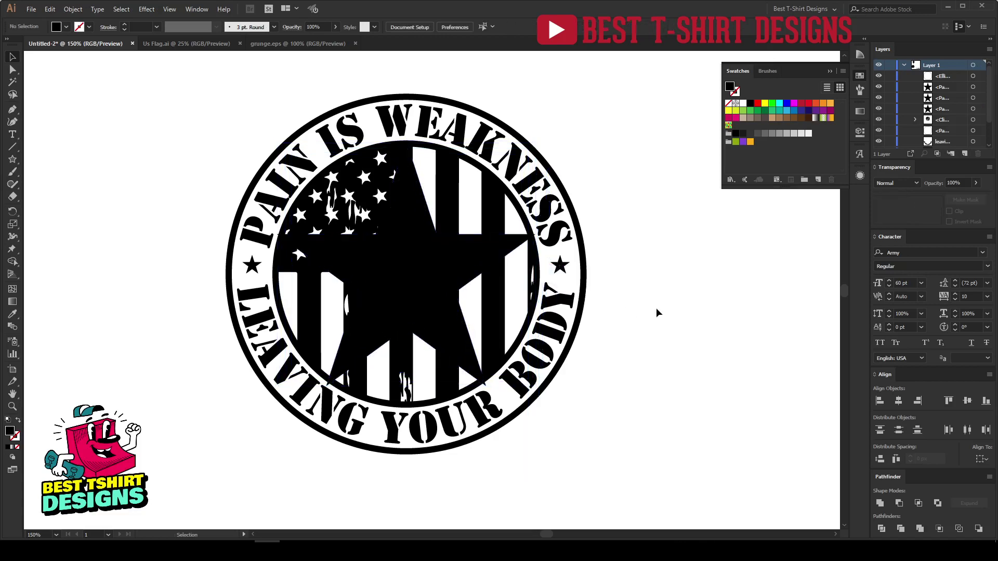
Offset the big star outward by 6 px with Miter joins and cut the resulting larger star from the artwork.
click(419, 303)
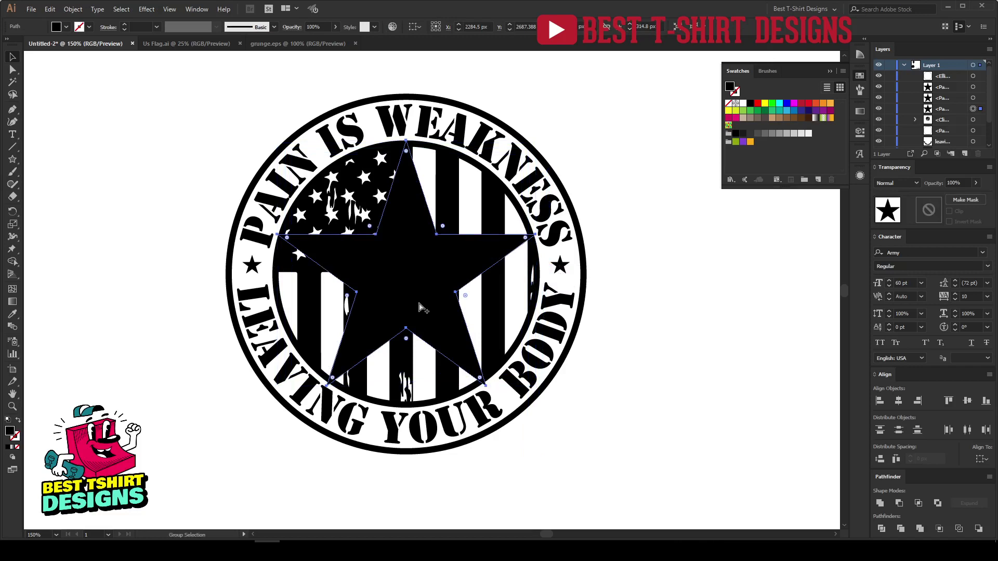
key(ctrl+alt+o)
click(546, 182)
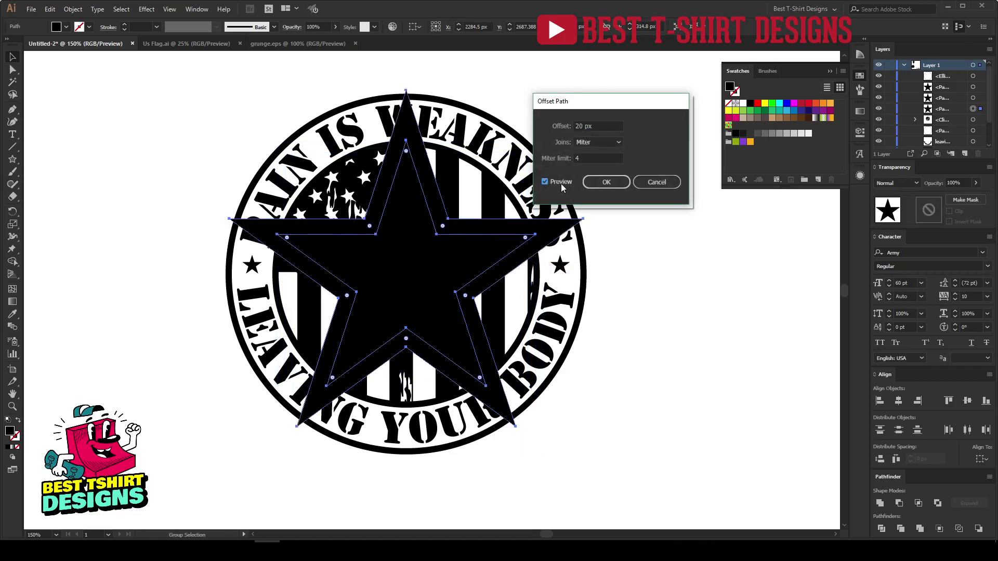
scroll(593, 124, down, 15)
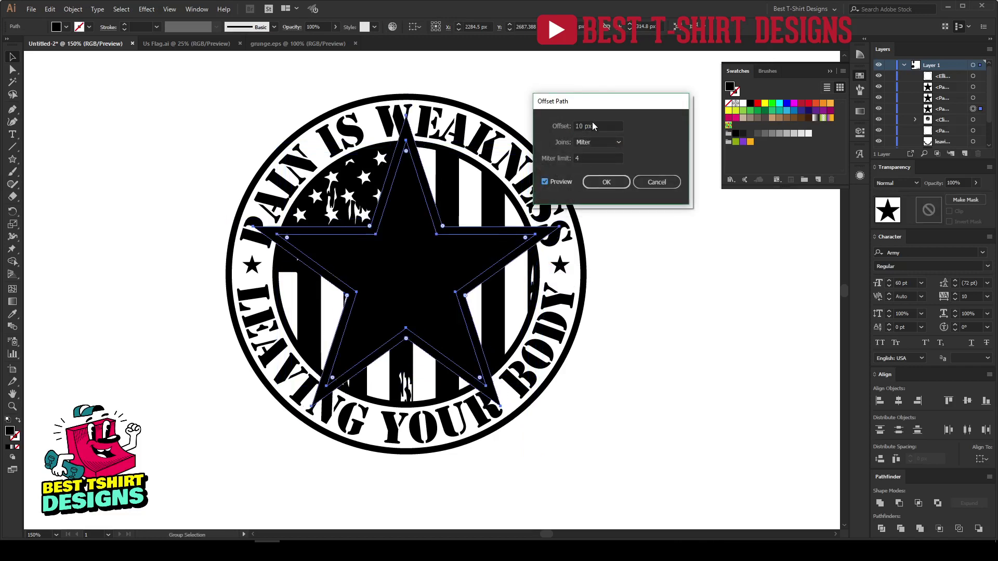
scroll(592, 121, up, 1)
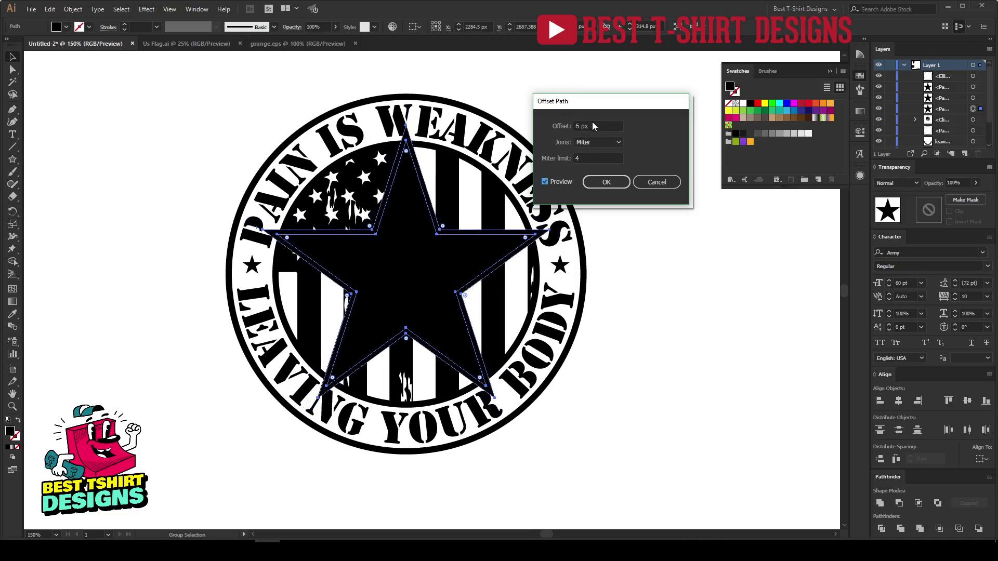
click(607, 181)
click(692, 312)
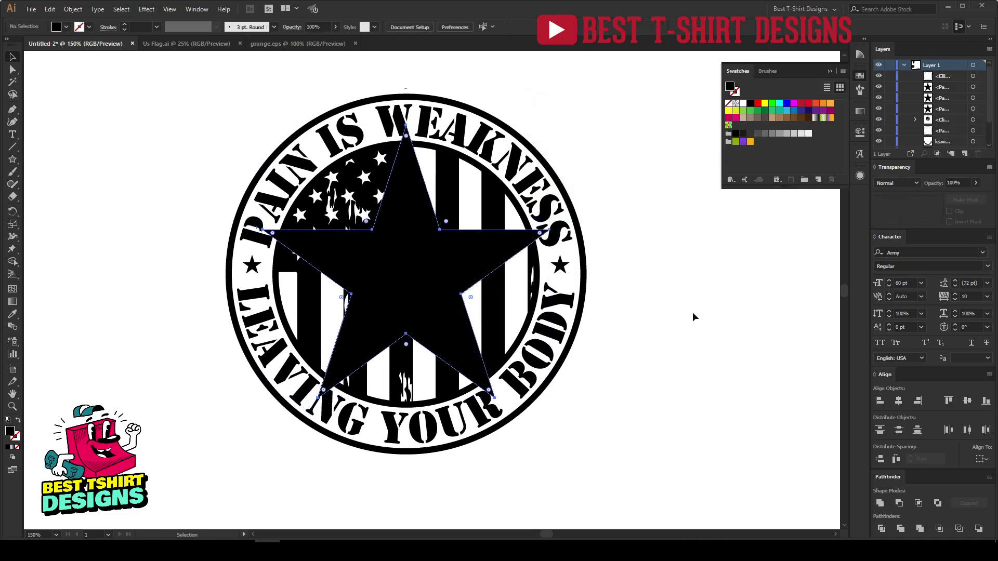
Group the inner circle with the clipped flag.
click(535, 263)
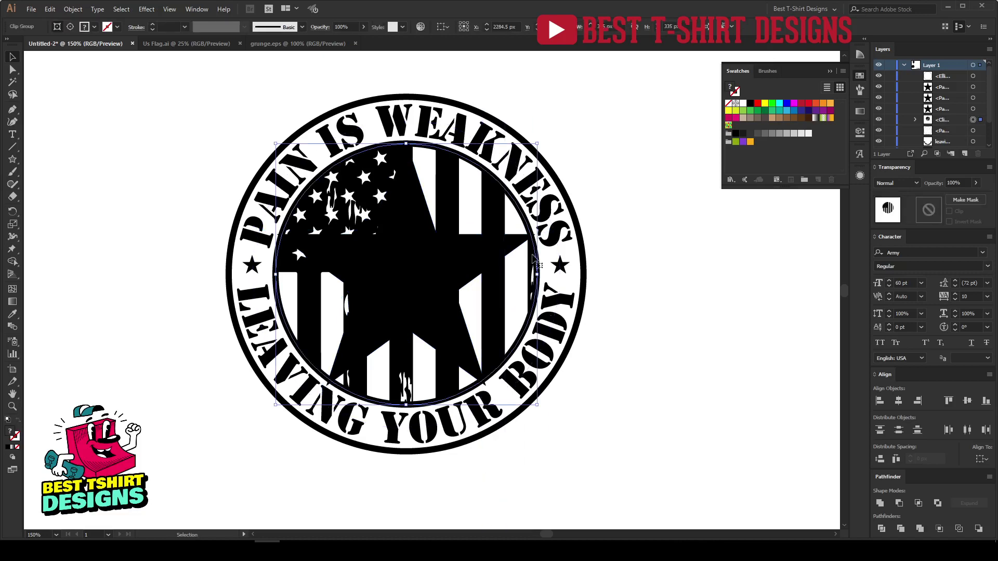
key(ctrl+shift+a)
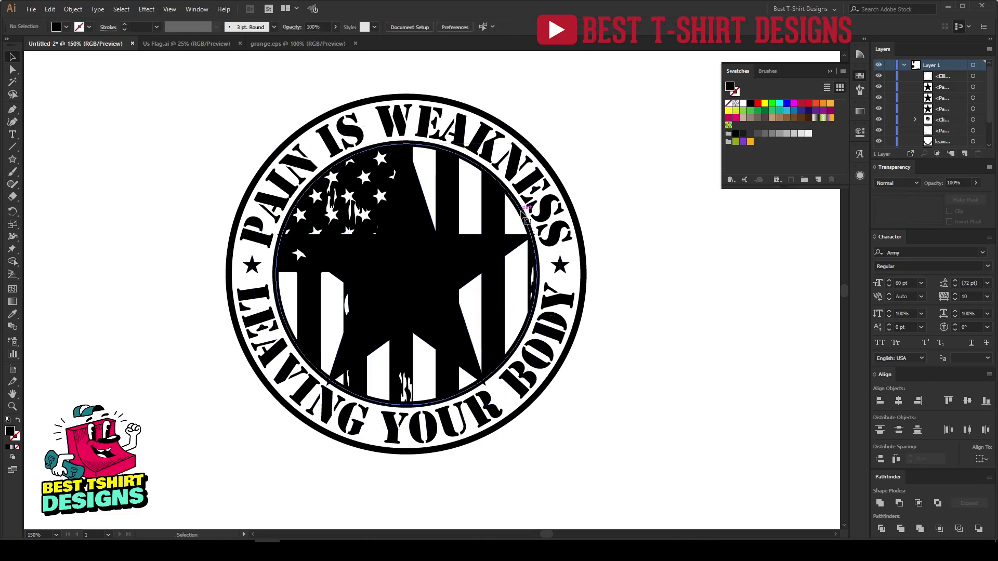
click(525, 216)
shift+click(502, 229)
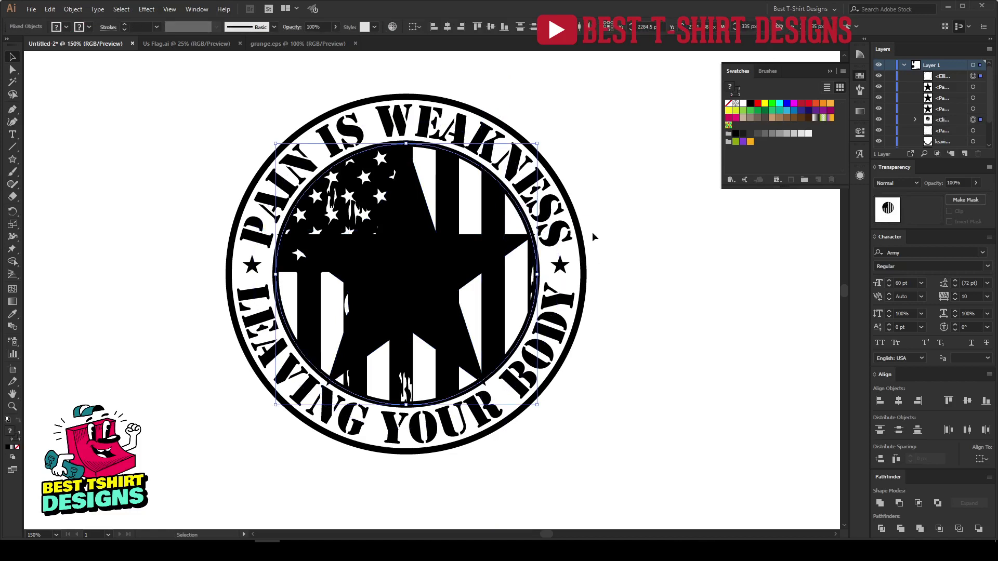
key(ctrl+g)
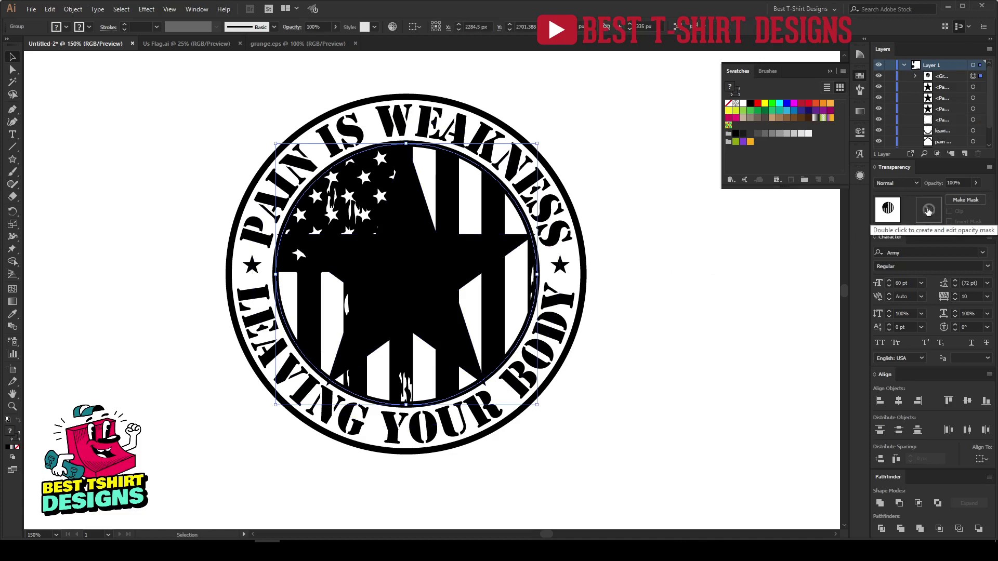
Add an unclipped opacity mask to the flag group and paste the larger offset star in place inside it.
double_click(928, 210)
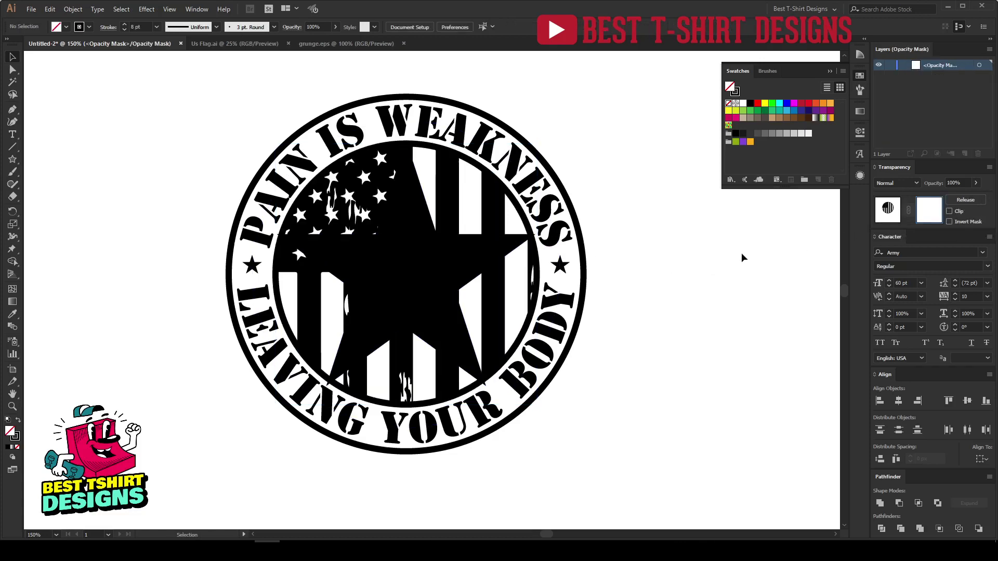
key(a)
key(ctrl+f)
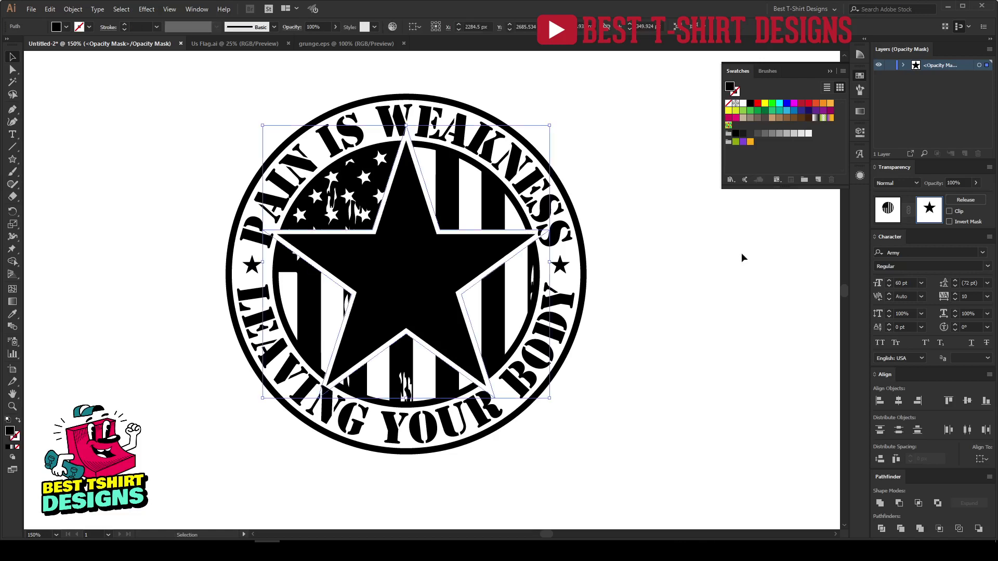
click(742, 254)
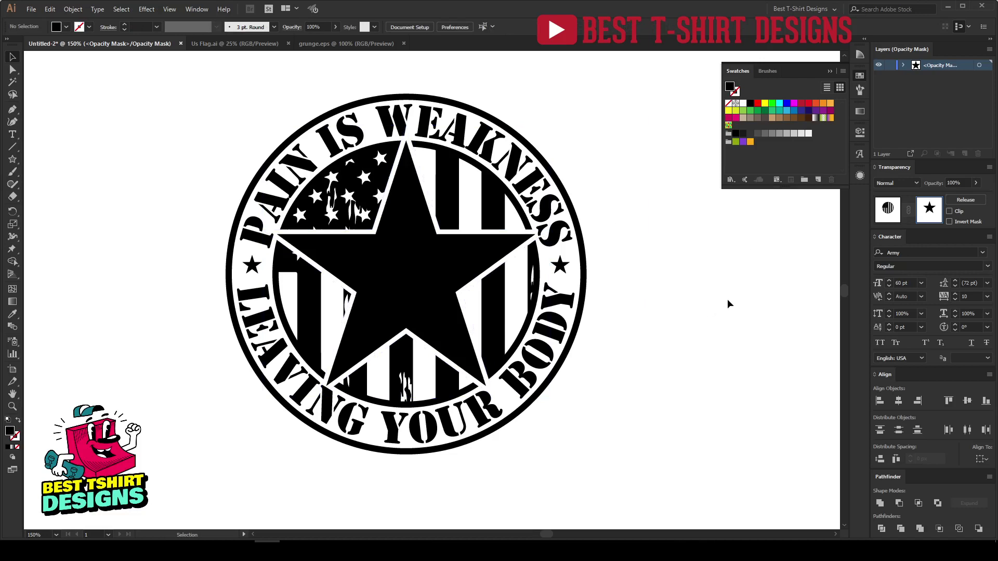
Leave the flag's opacity mask and group all parts of the circular emblem.
key(ctrl+minus)
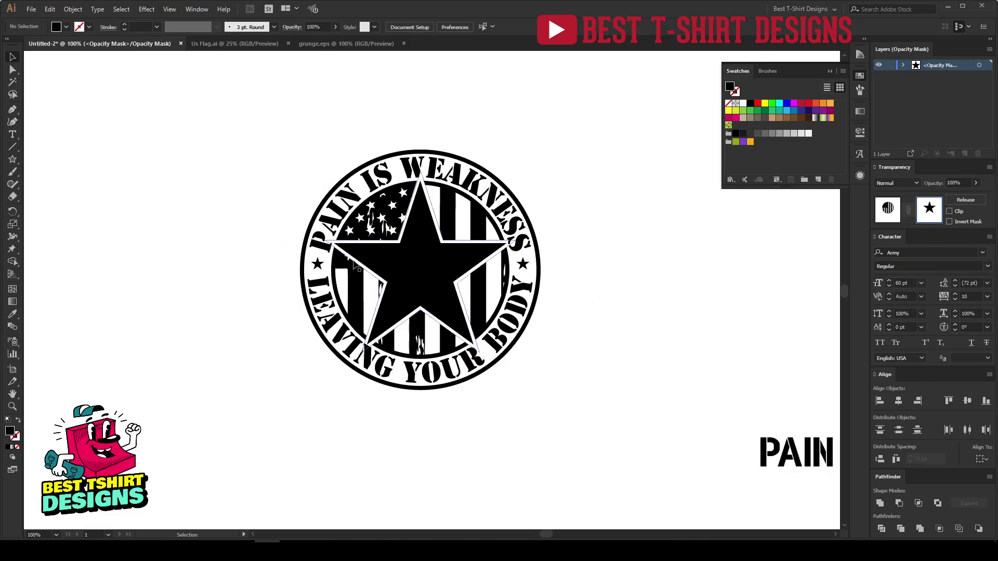
key(ctrl+minus)
key(a)
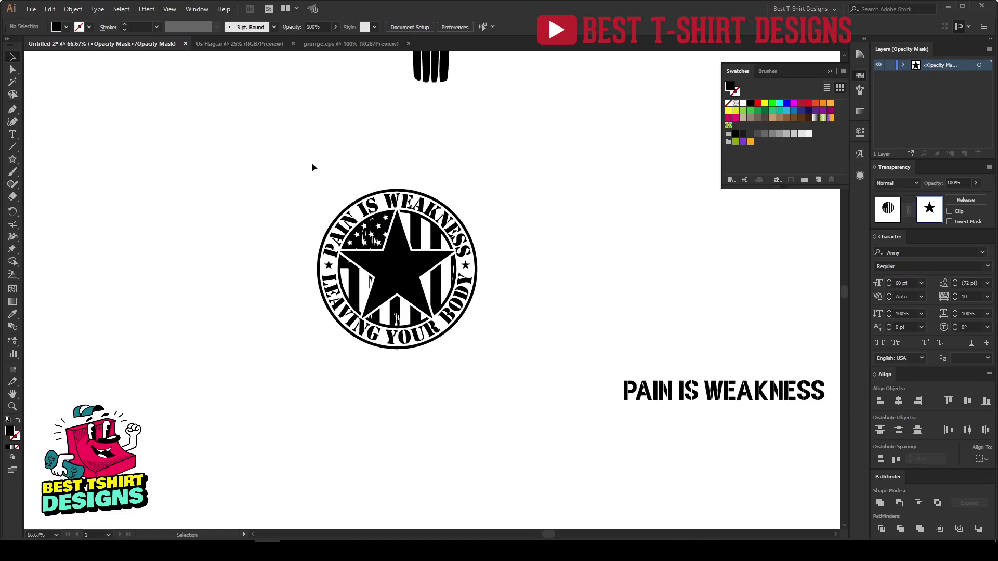
drag(290, 163, 524, 419)
key(v)
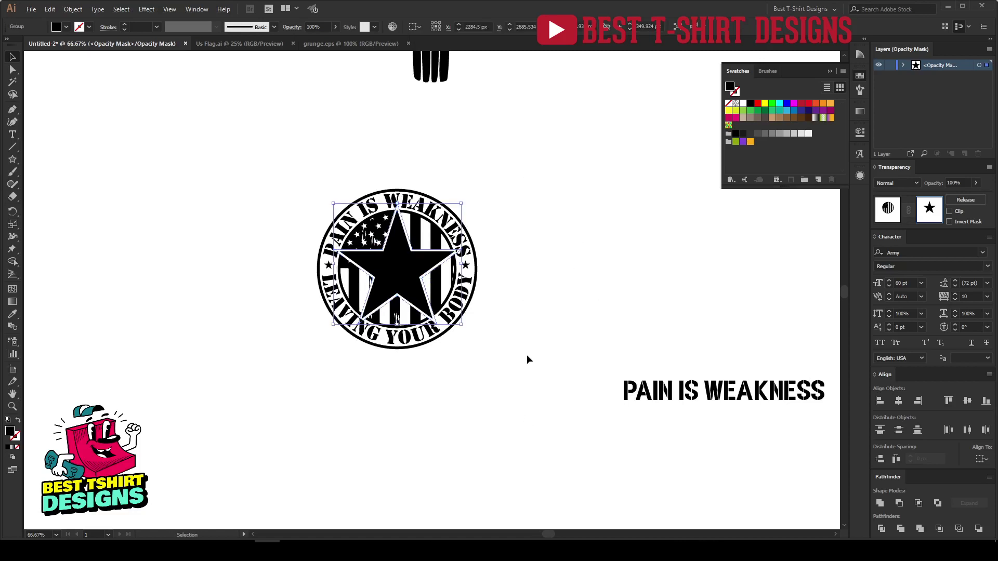
click(528, 355)
scroll(381, 329, down, 1)
scroll(477, 290, up, 1)
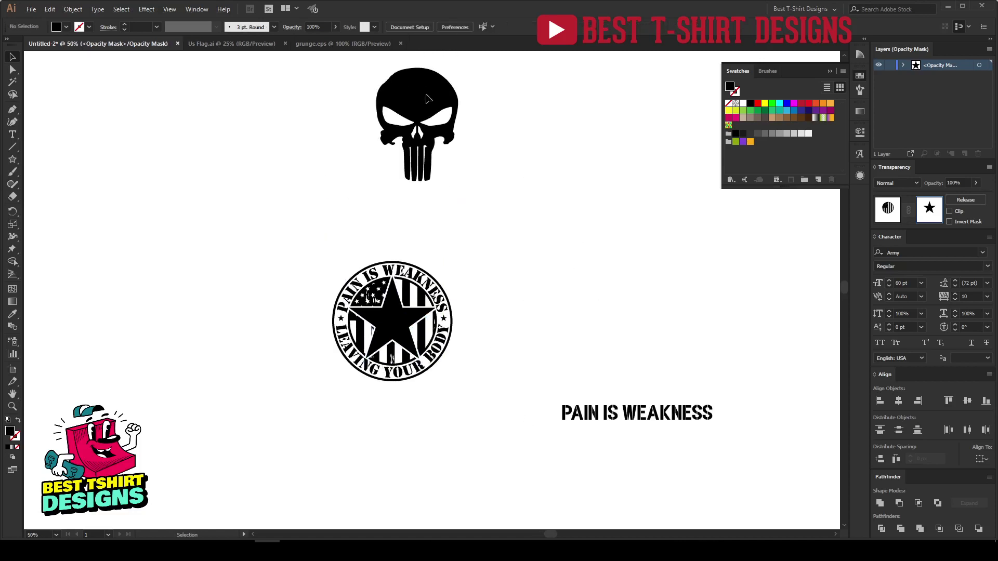
click(888, 208)
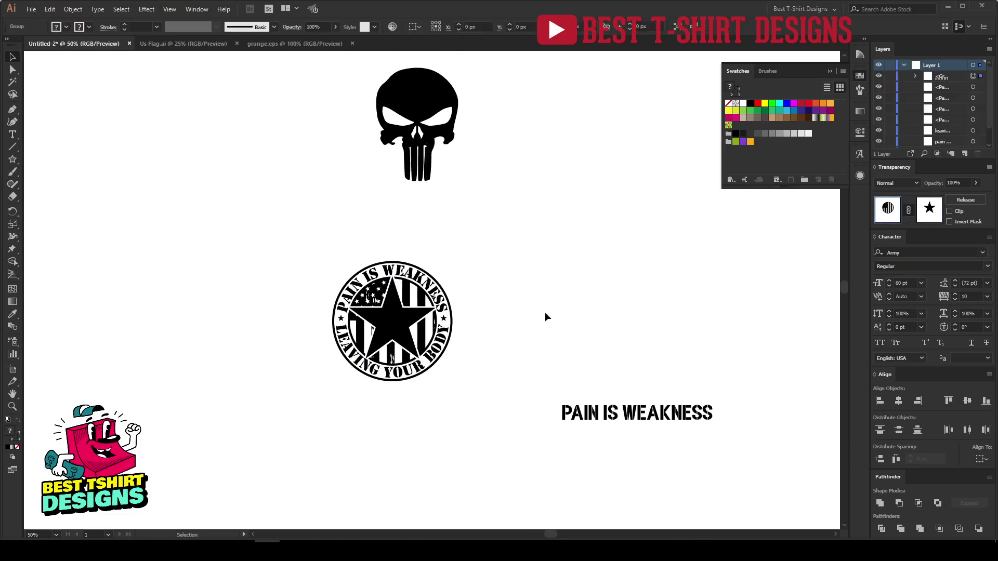
drag(258, 229, 491, 431)
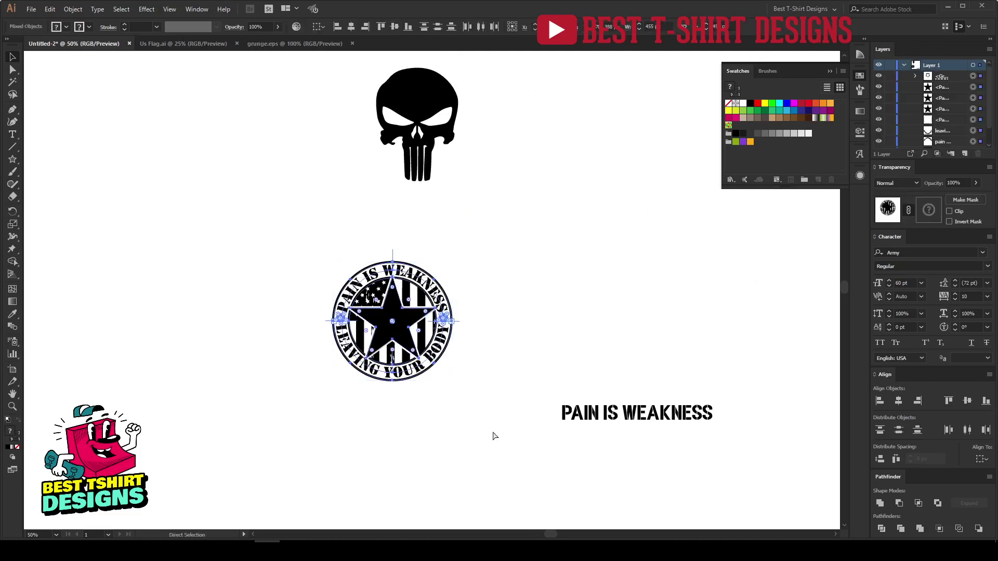
key(ctrl+g)
click(503, 381)
Move the punisher skull onto the emblem's star, scale it proportionally to about 209 px high and bring it to the front.
drag(437, 134, 396, 324)
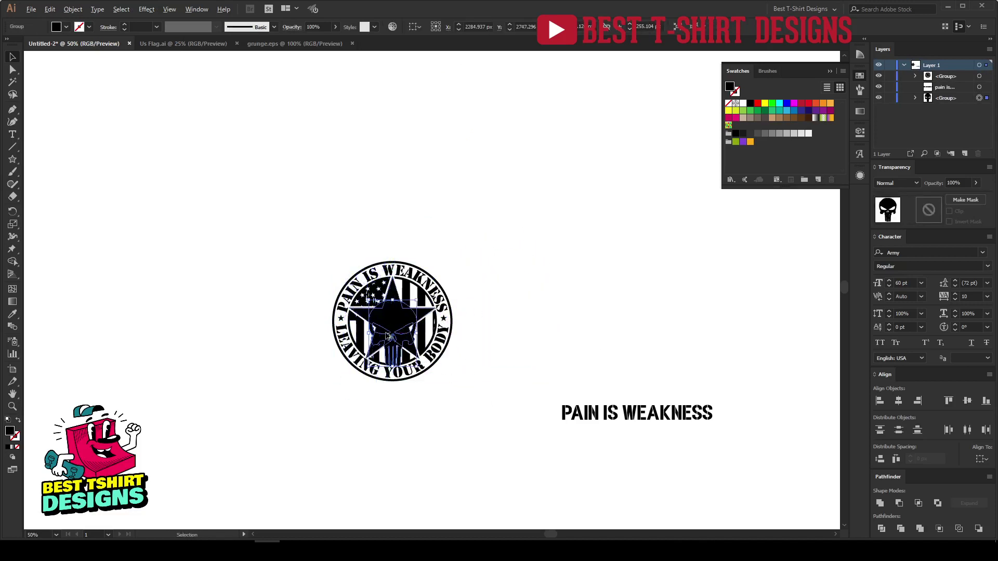
scroll(387, 330, up, 3)
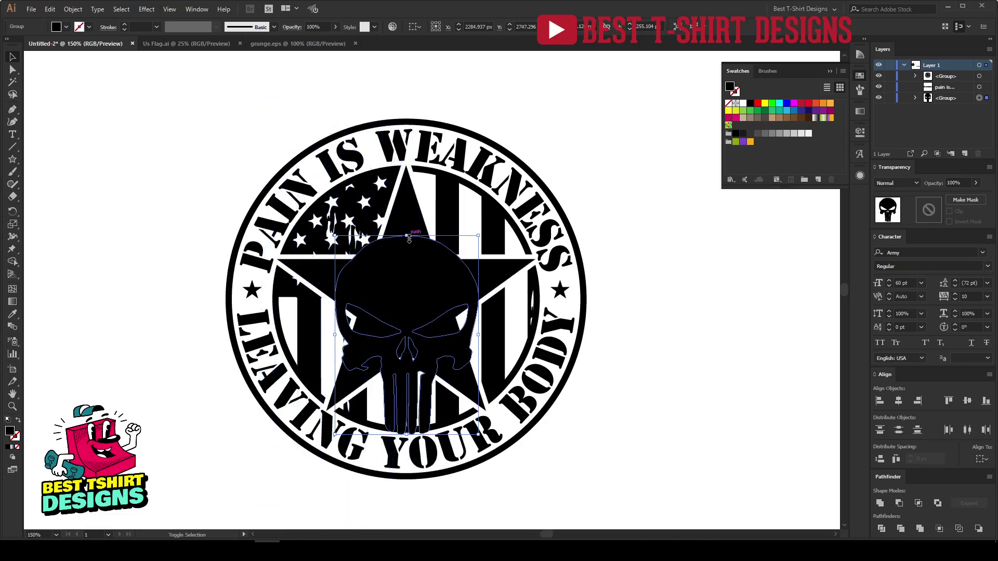
key(ctrl+shift+[)
drag(414, 296, 415, 290)
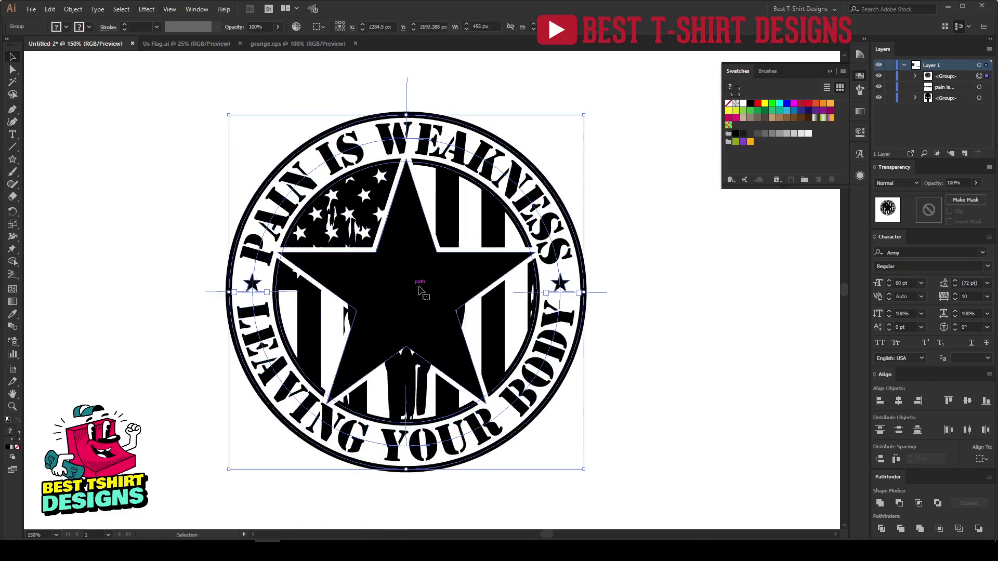
click(422, 391)
click(422, 391)
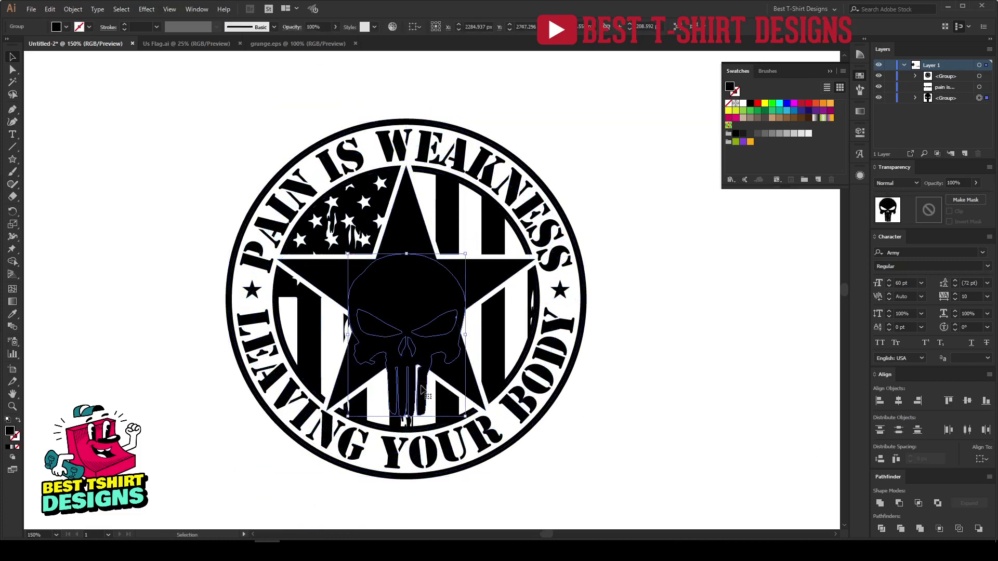
key(ctrl+shift+])
Centre the skull horizontally on the emblem and shift it 40 px up and 4 px left.
drag(655, 422, 186, 139)
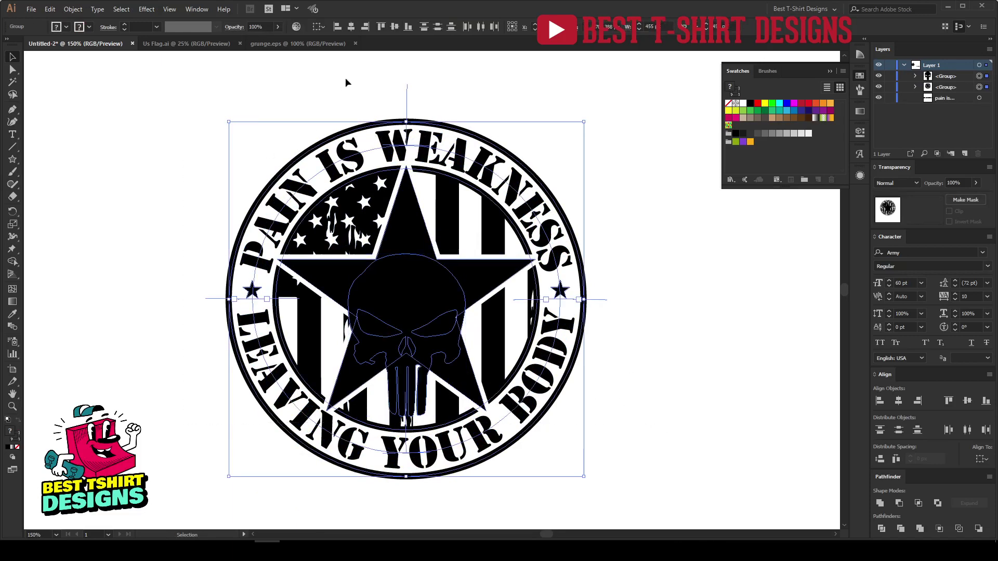
click(487, 86)
click(444, 292)
key(shift+Up)
key(shift+Up)
key(shift+Up)
key(shift+Up)
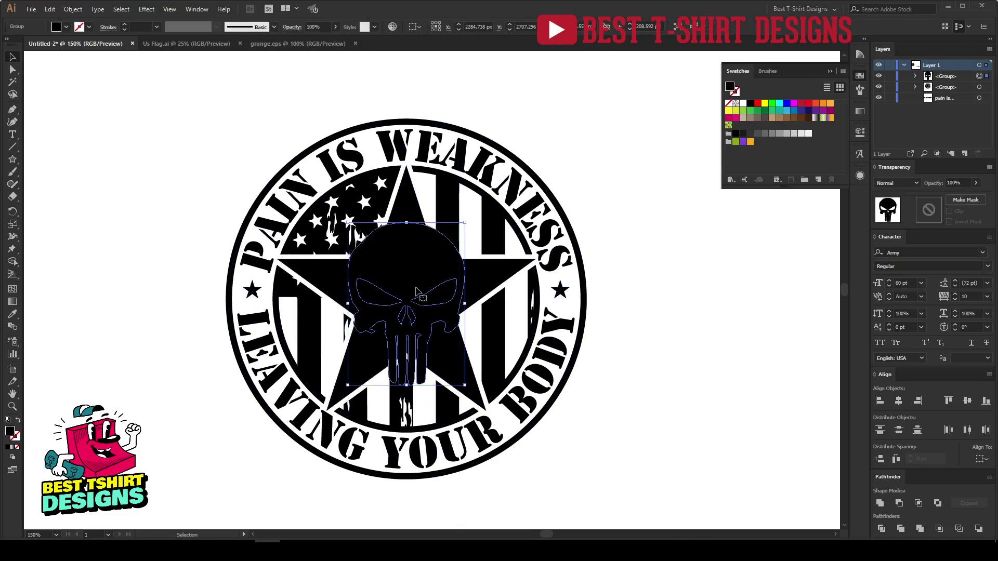
key(Left)
key(Left)
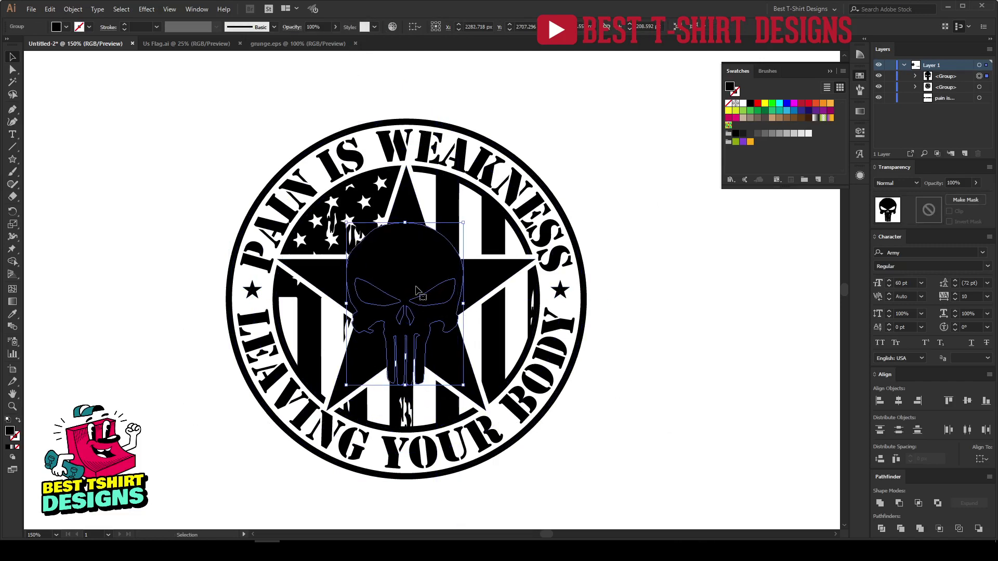
key(Left)
key(Left)
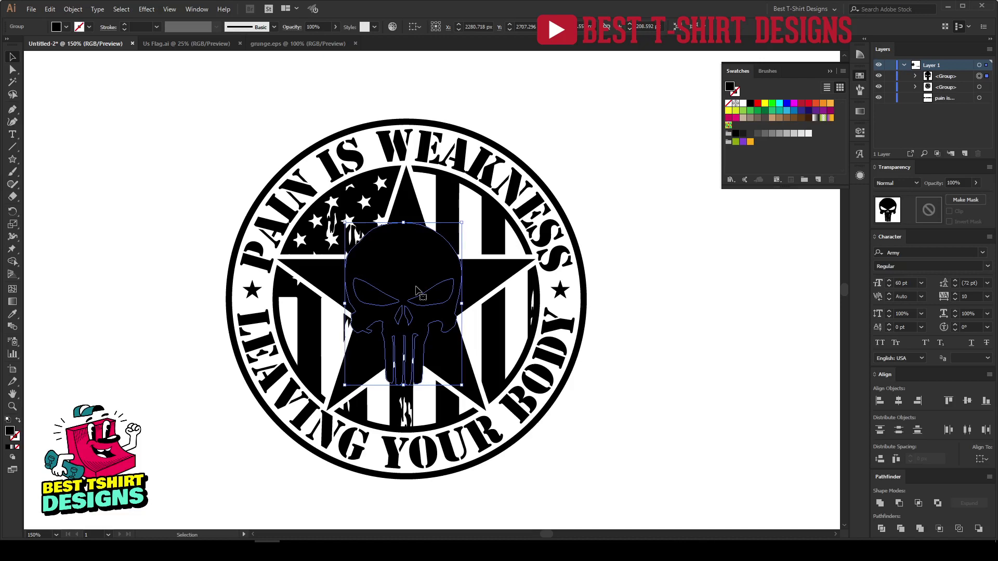
Cut the skull and paste it in place into an unclipped opacity mask on the big star inside the emblem group.
key(Delete)
double_click(416, 290)
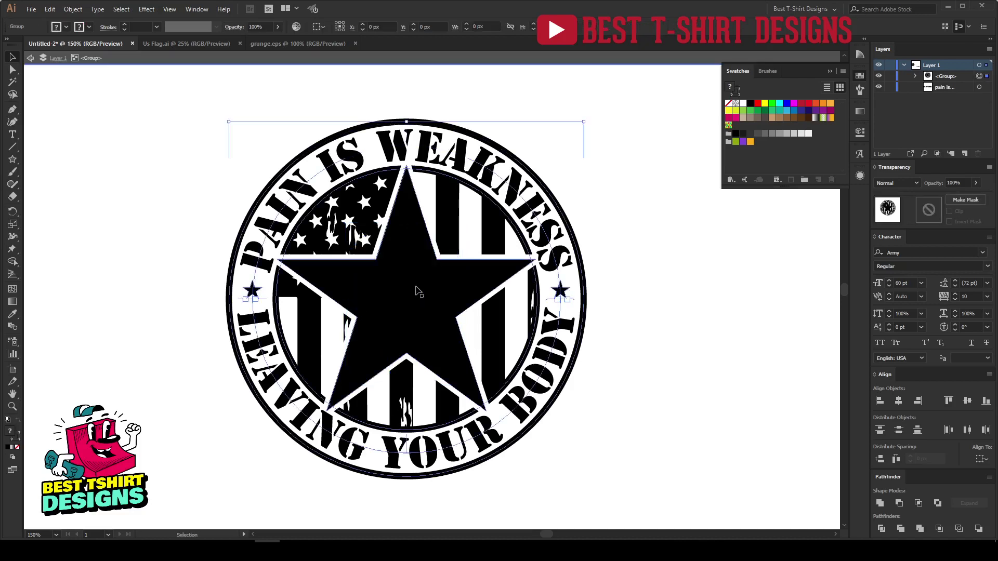
click(416, 290)
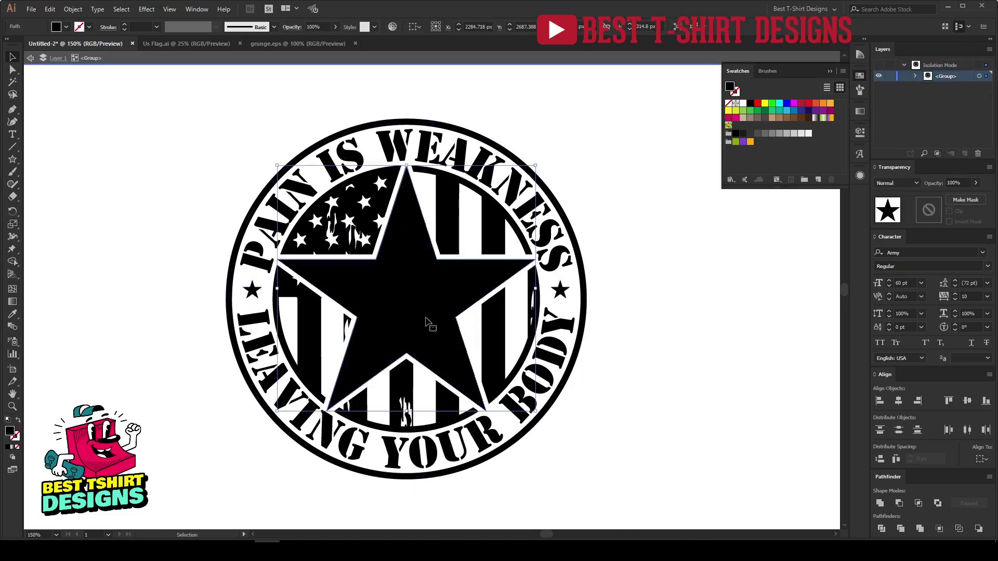
click(927, 217)
click(948, 212)
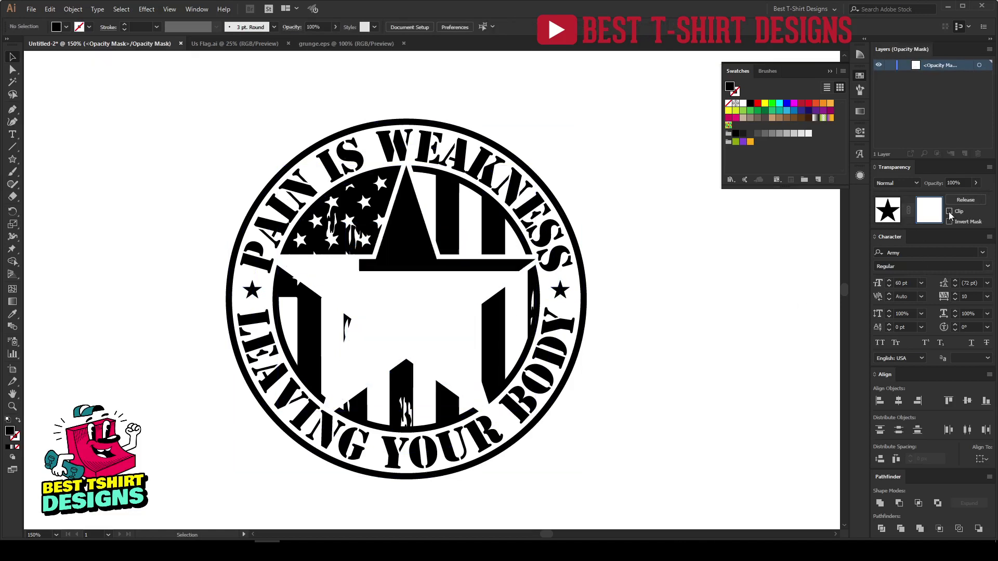
key(ctrl+f)
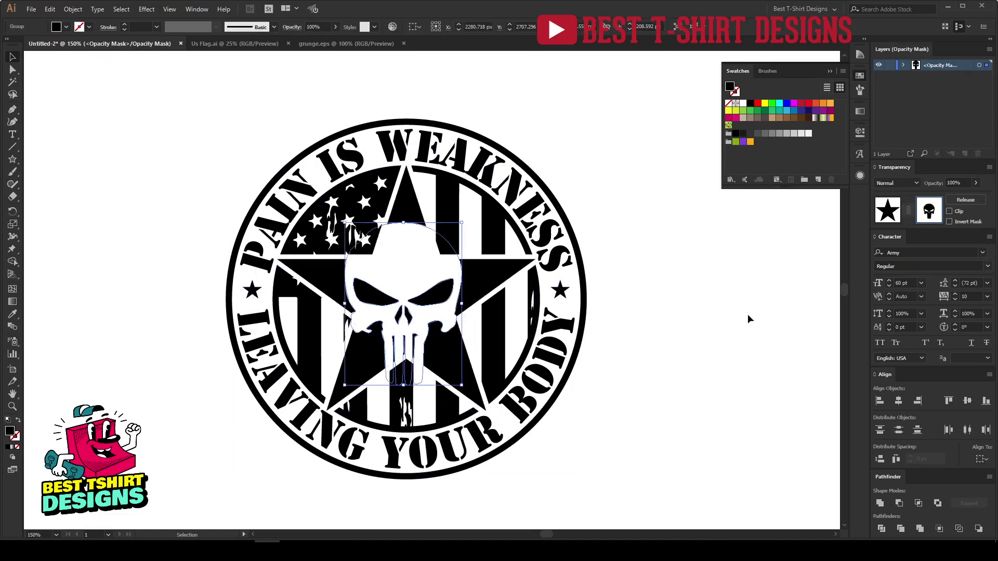
click(748, 315)
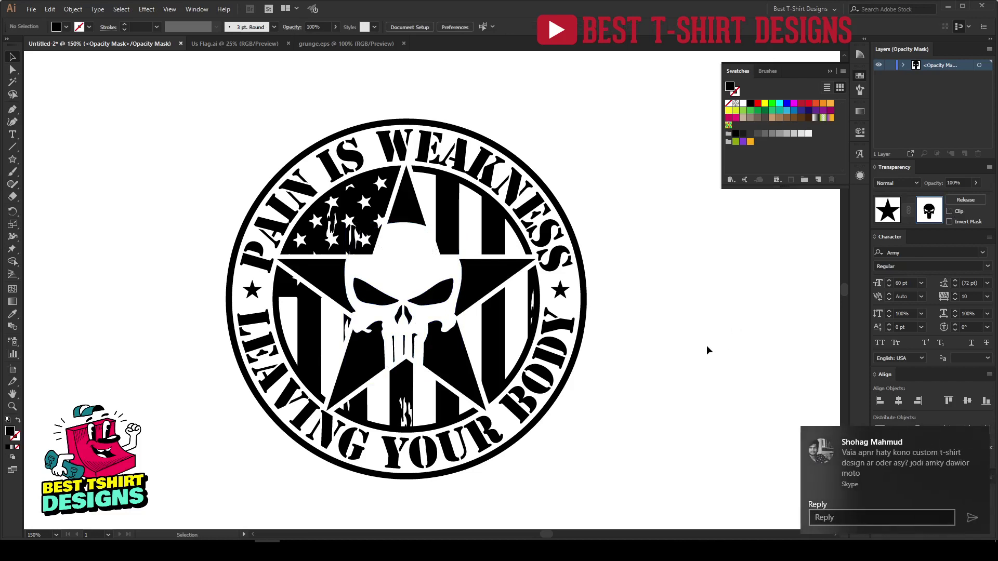
click(980, 436)
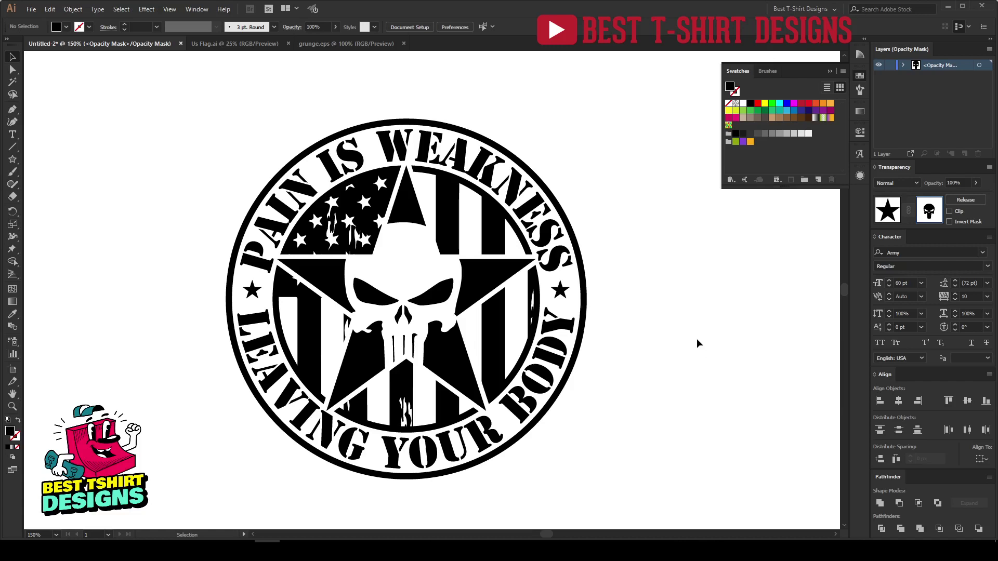
click(879, 217)
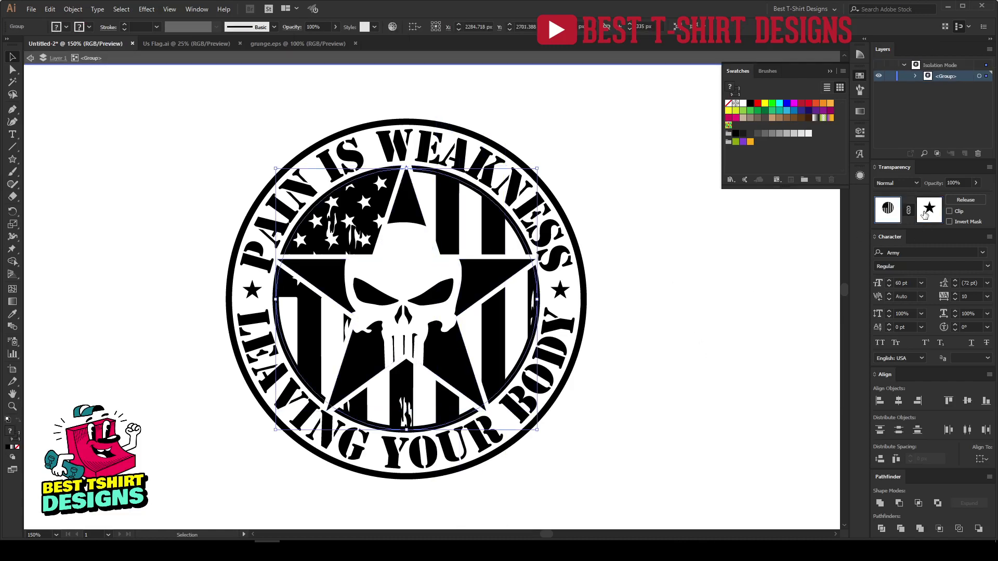
Try pasting the skull in place into the flag group's opacity mask as well, and take it out again.
click(924, 213)
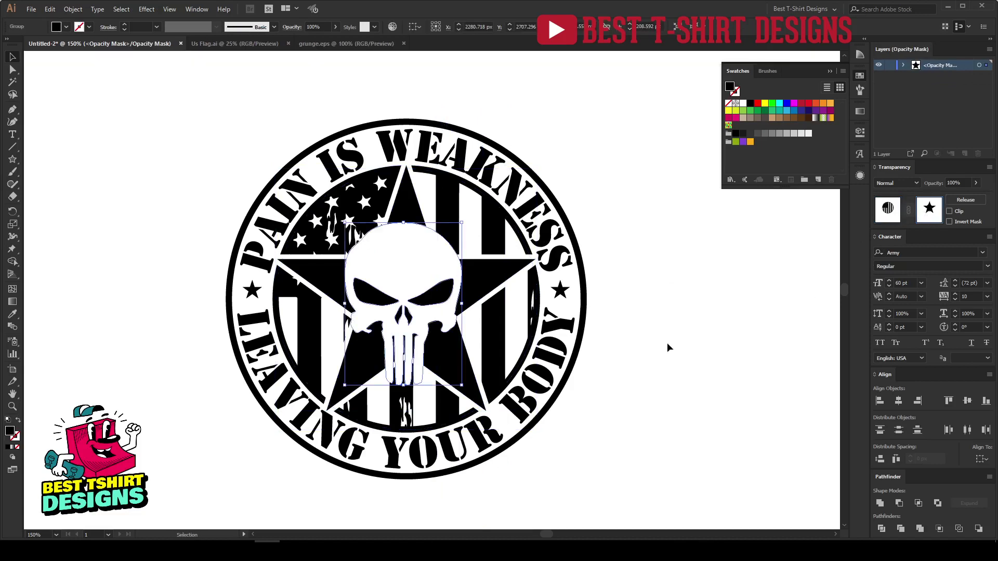
click(666, 342)
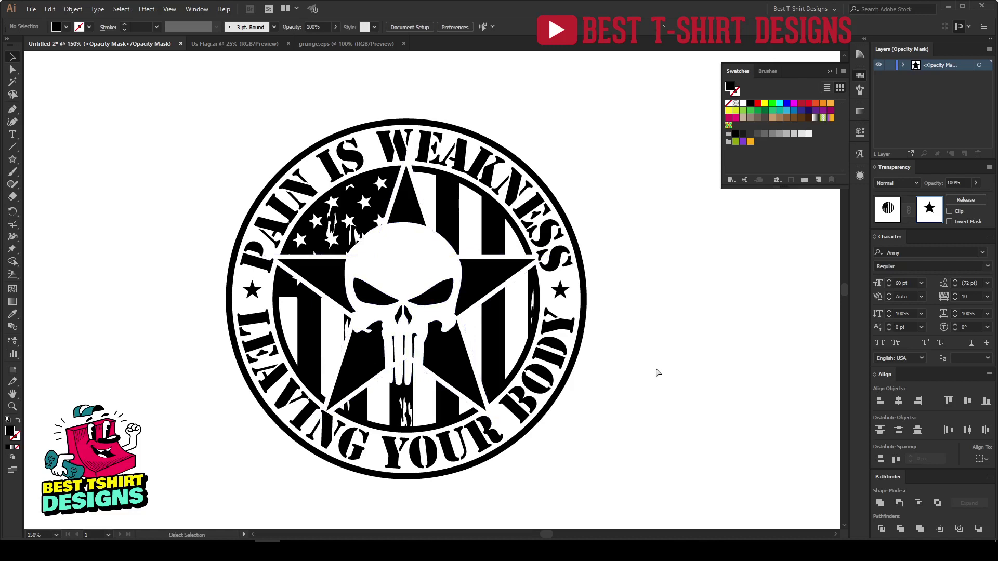
key(ctrl+a)
click(688, 318)
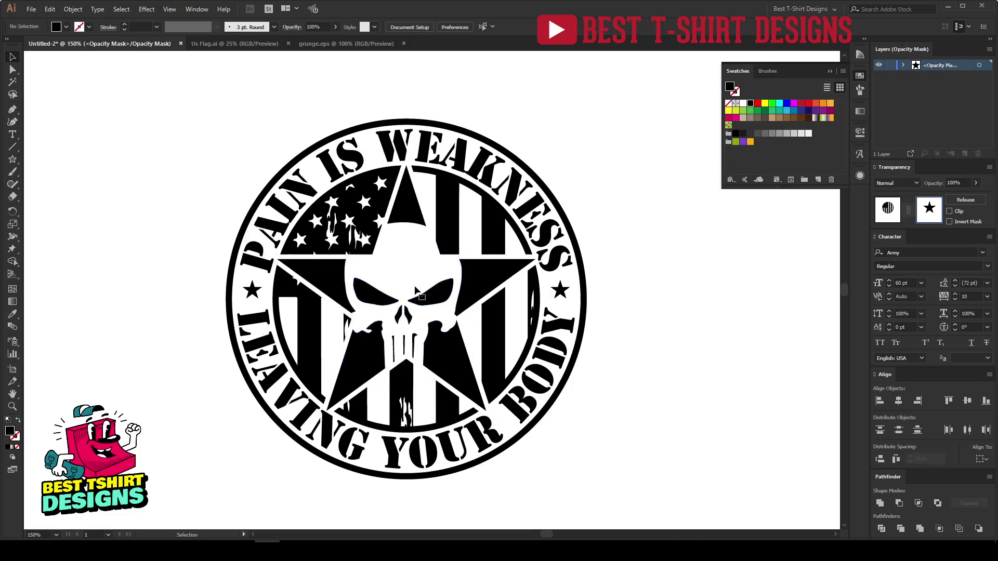
click(888, 208)
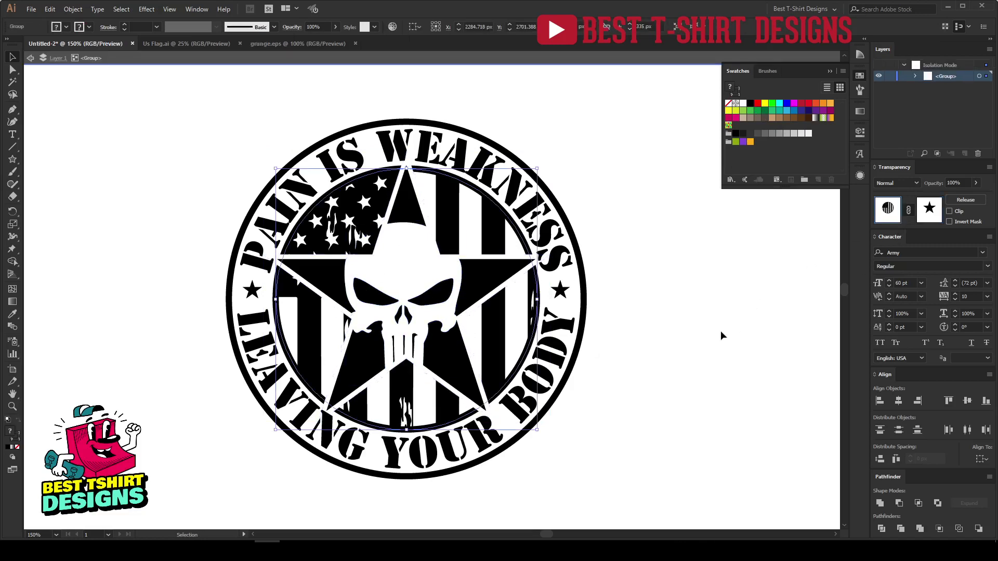
Expand the whole emblem group so its curved text and circle strokes become plain filled shapes.
key(ctrl+minus)
key(ctrl+minus)
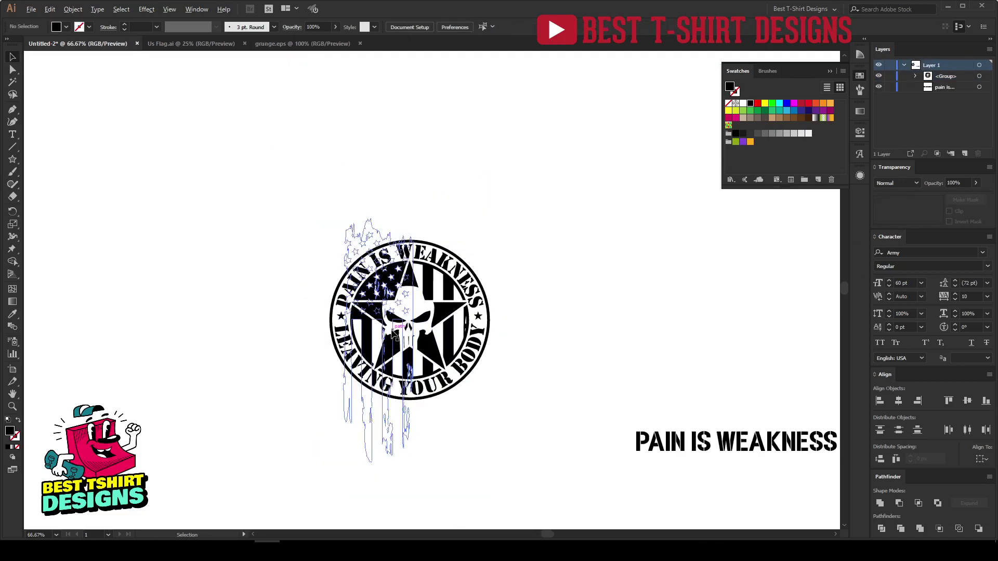
drag(285, 205, 541, 460)
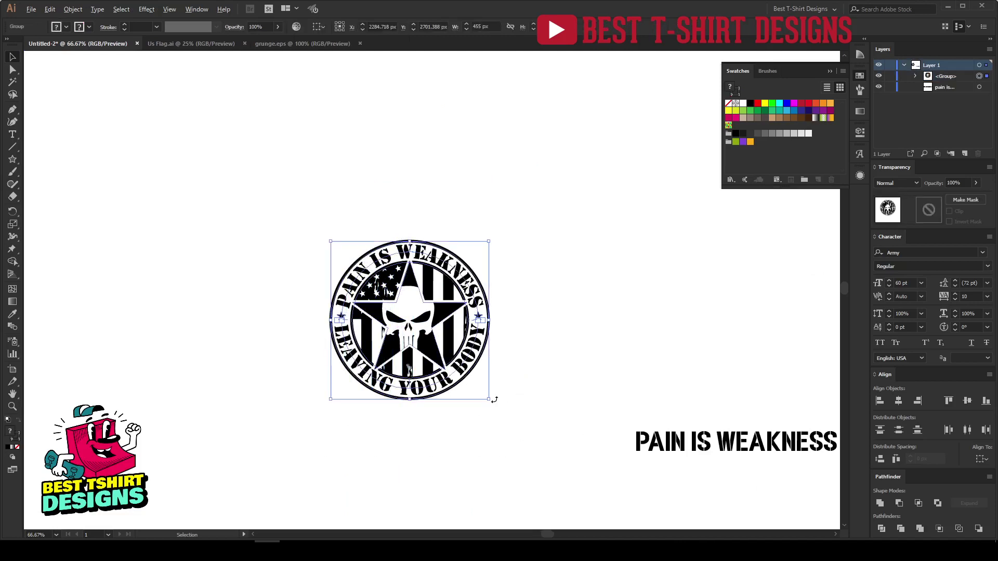
scroll(494, 399, up, 1)
drag(215, 128, 530, 462)
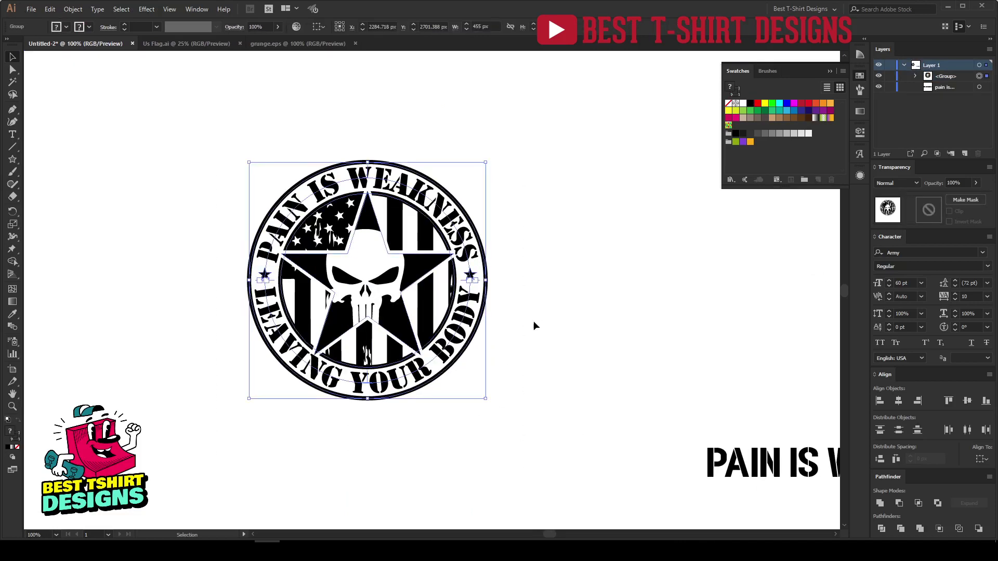
click(73, 10)
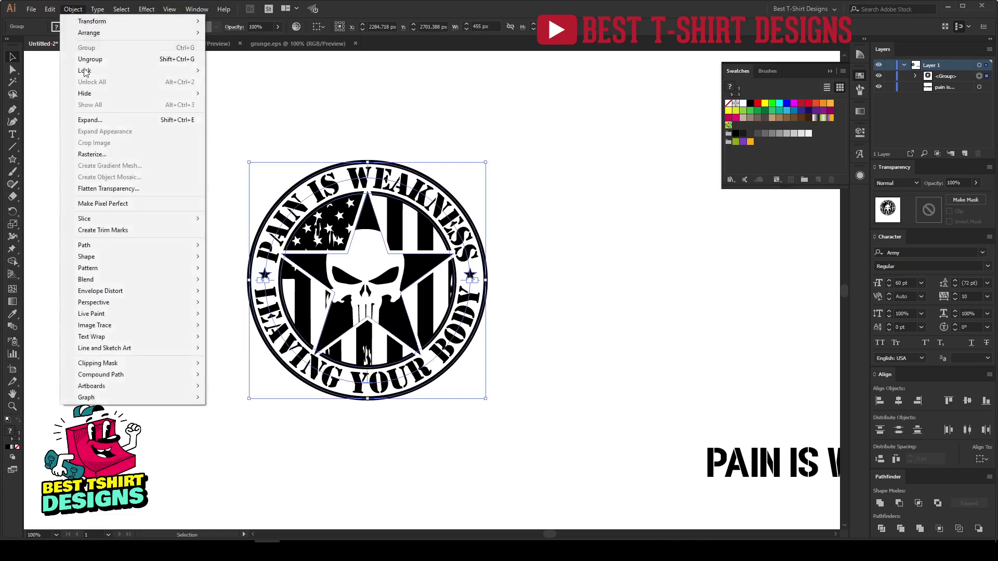
click(96, 122)
click(472, 333)
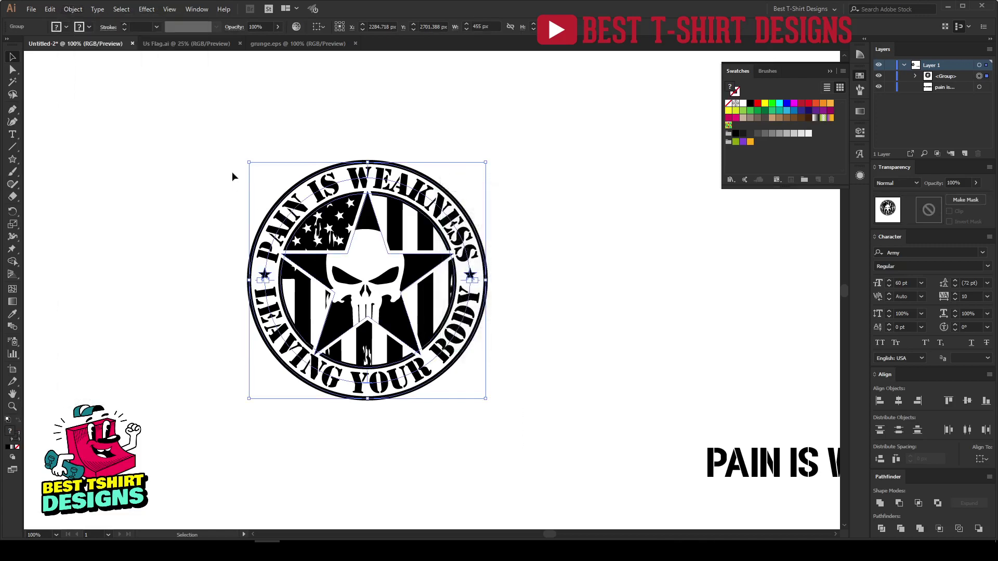
drag(189, 117, 561, 482)
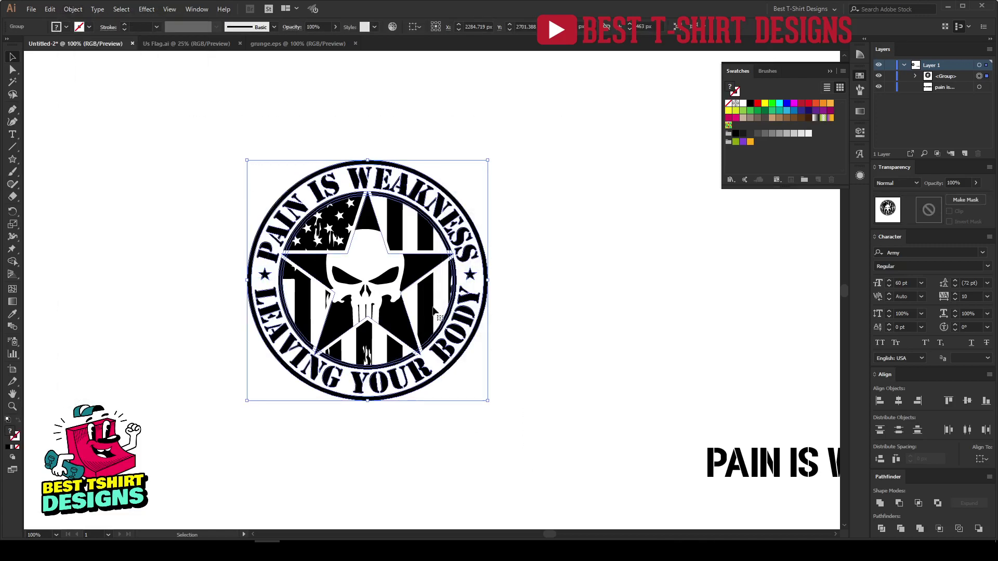
click(73, 9)
click(96, 120)
Select the whole expanded emblem and set its fill to black.
drag(207, 124, 583, 439)
drag(198, 125, 515, 395)
drag(221, 142, 551, 457)
click(66, 27)
click(28, 45)
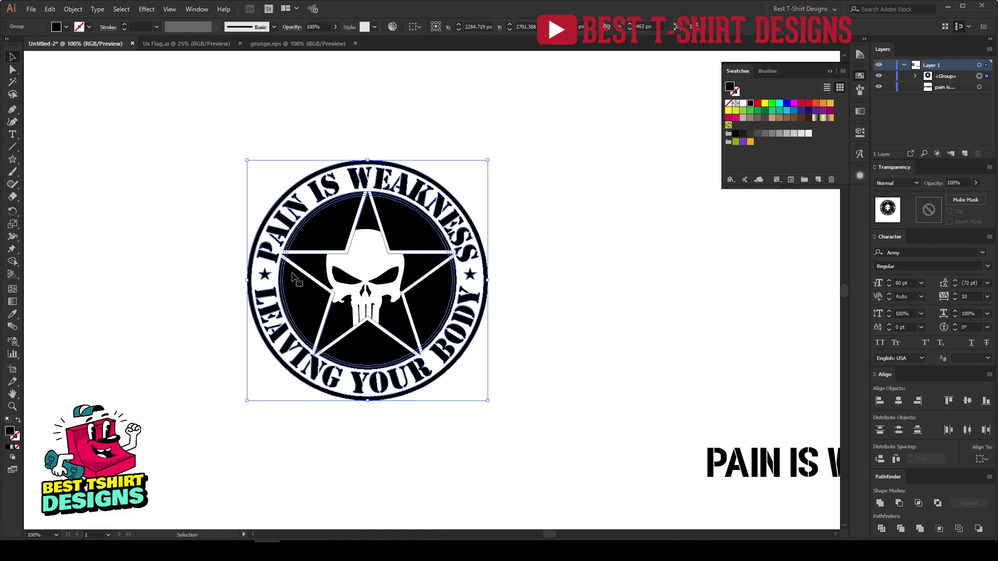
Undo the emblem's black fill and apply Pathfinder Trim to the isolated clip group of the flag inside the emblem.
key(ctrl+z)
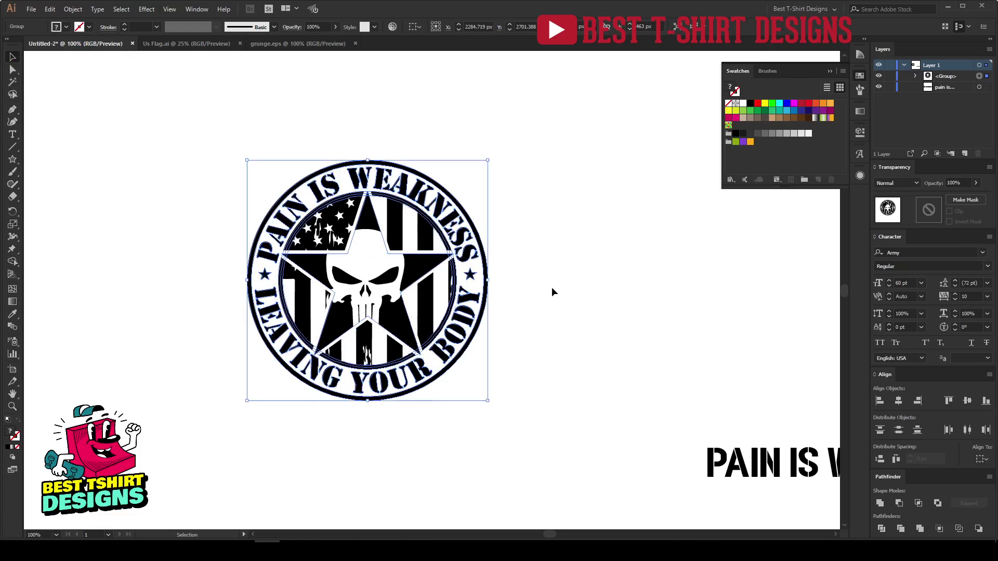
click(219, 140)
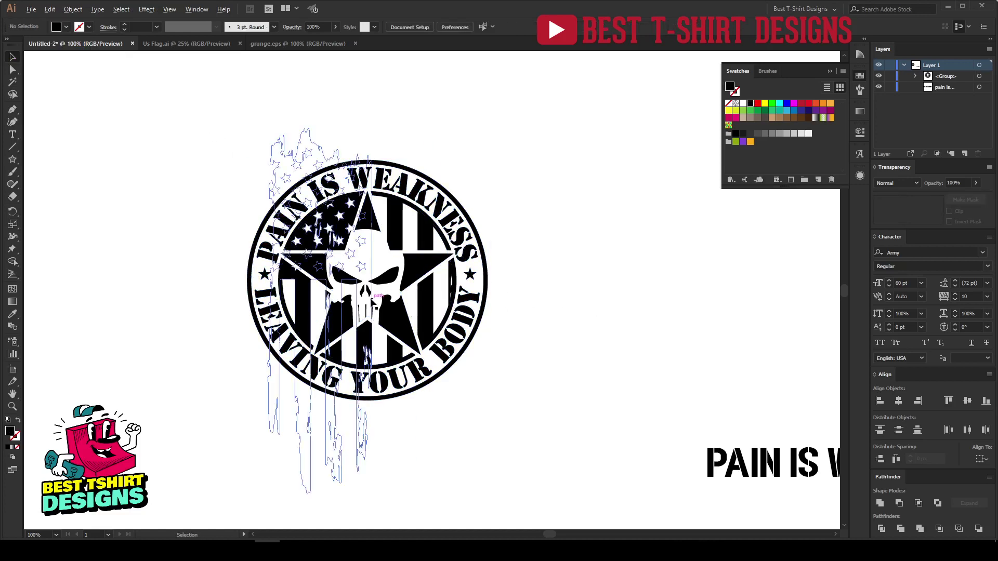
double_click(396, 225)
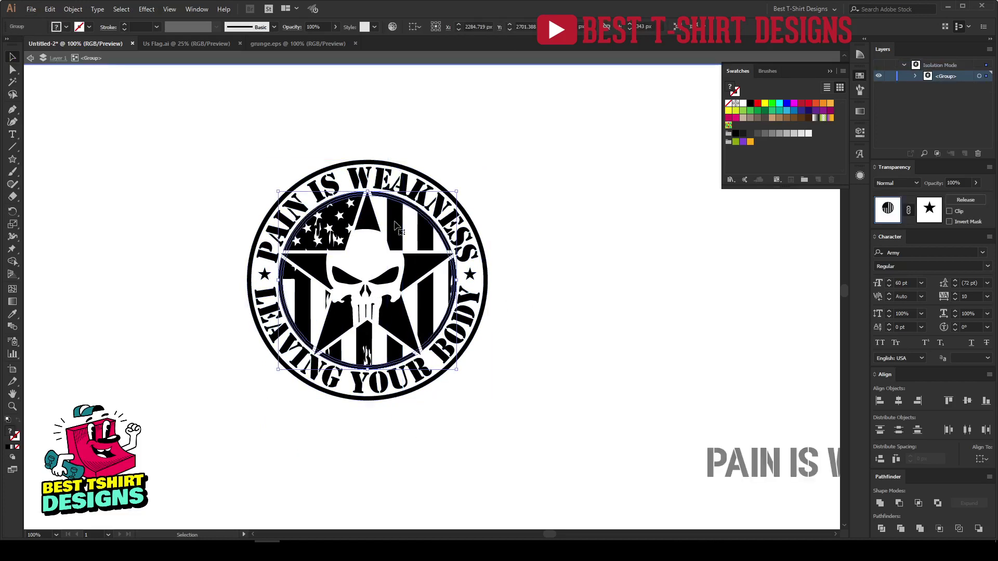
scroll(370, 284, up, 1)
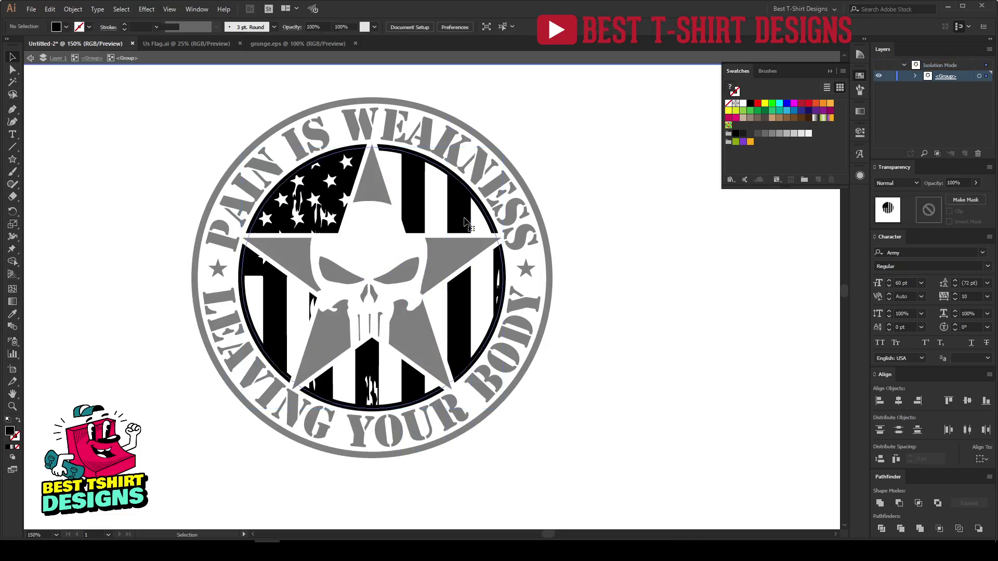
double_click(466, 223)
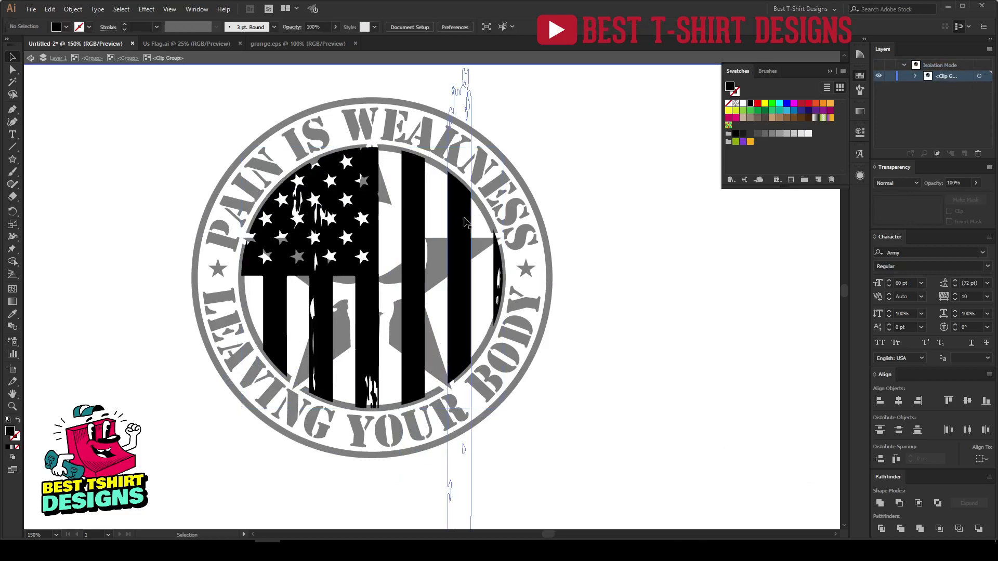
click(465, 222)
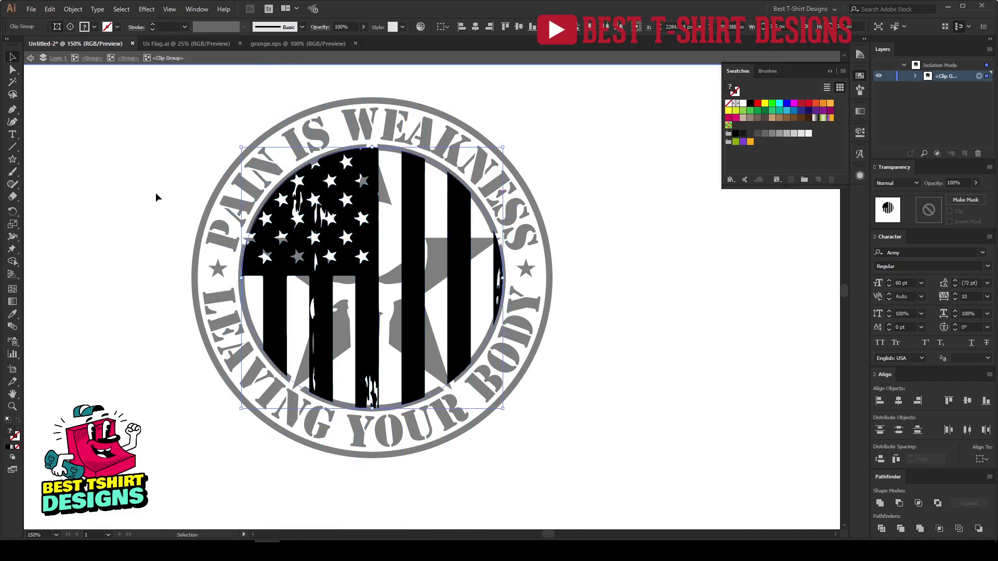
click(899, 530)
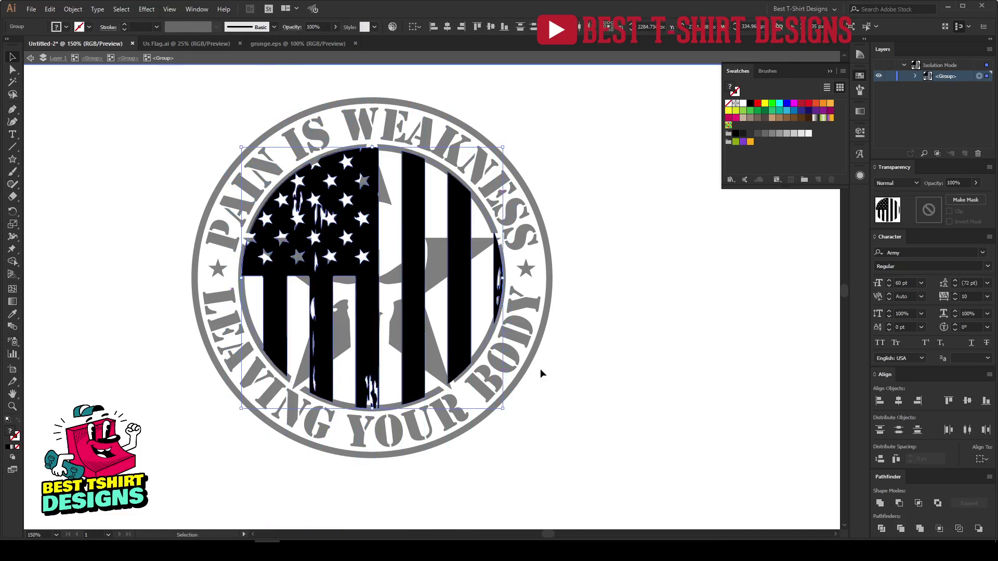
Draw a short horizontal line beside the emblem within the isolated flag group and set its fill to None.
click(611, 349)
click(14, 110)
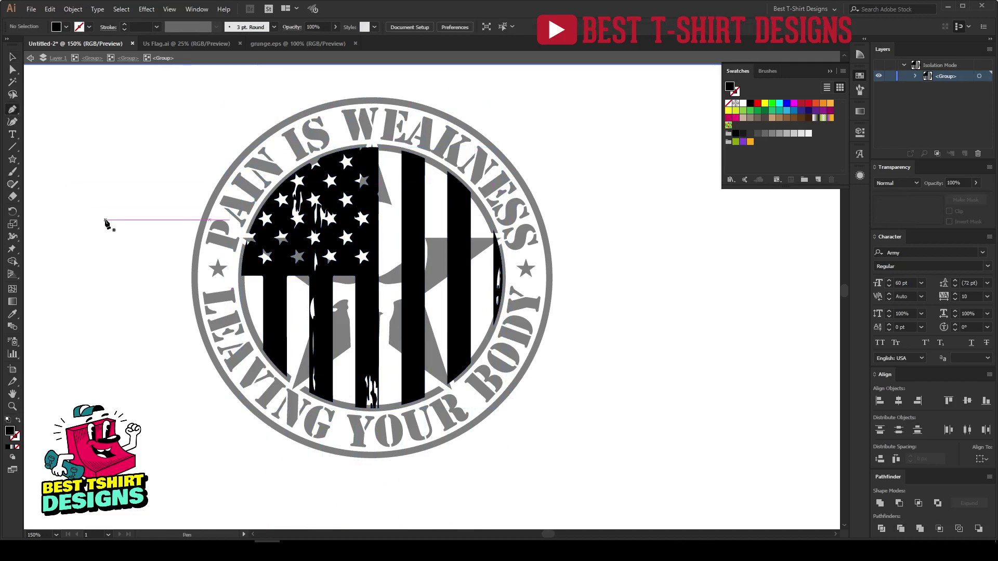
click(105, 220)
click(174, 220)
key(v)
drag(137, 196, 163, 306)
click(58, 29)
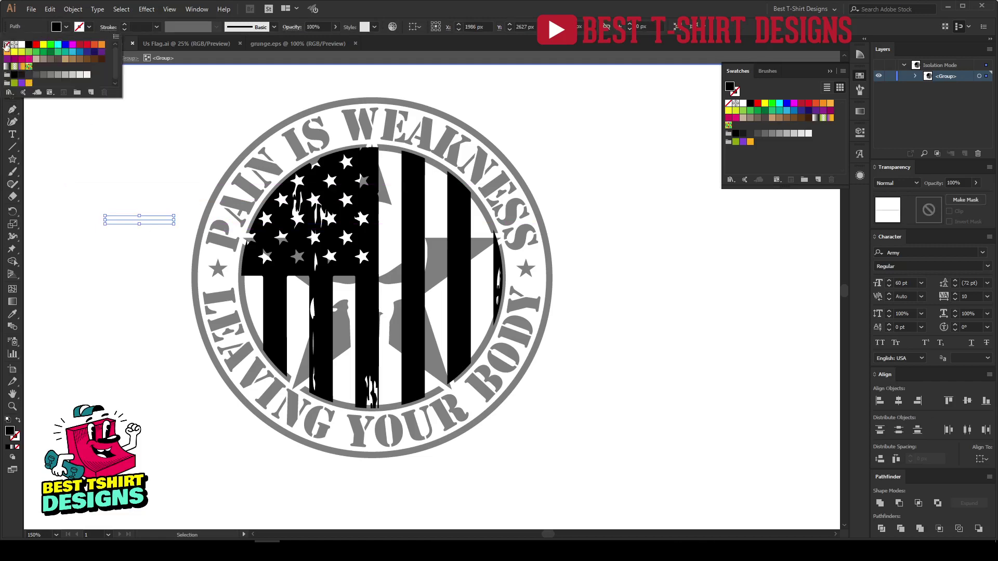
click(6, 45)
Use the Magic Wand on the empty line to select all matching unfilled paths, delete them and exit isolation mode.
click(14, 82)
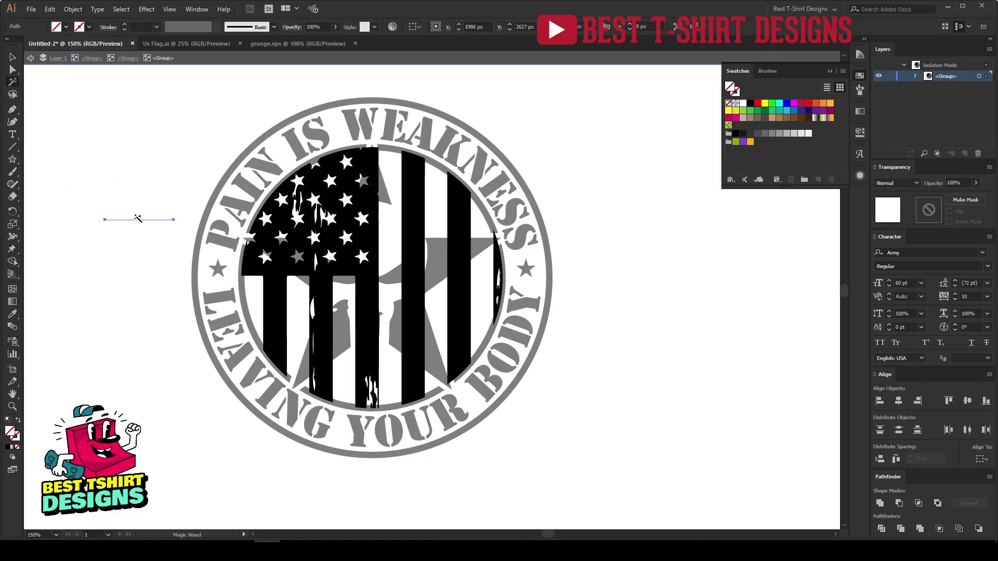
click(144, 219)
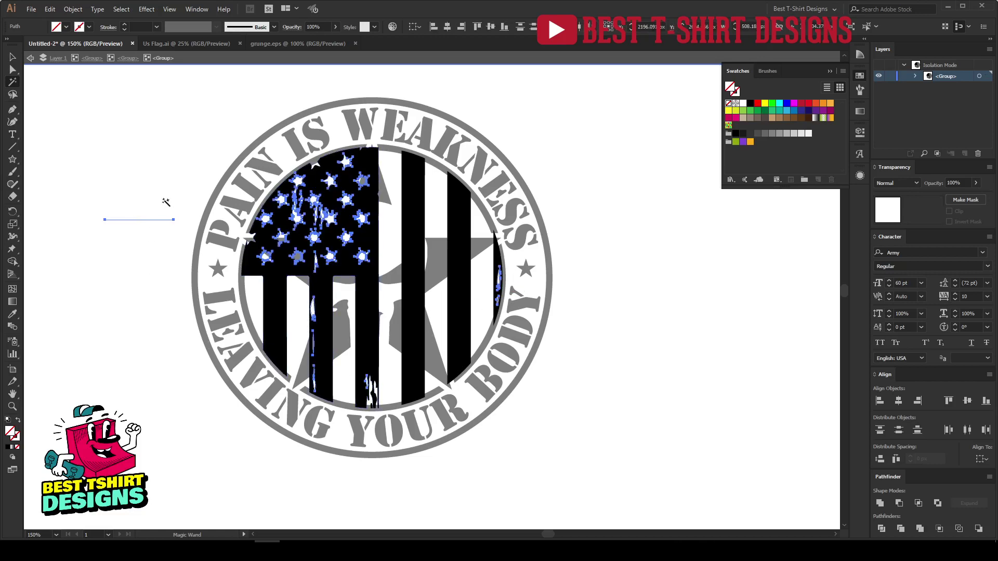
key(Delete)
key(v)
double_click(610, 312)
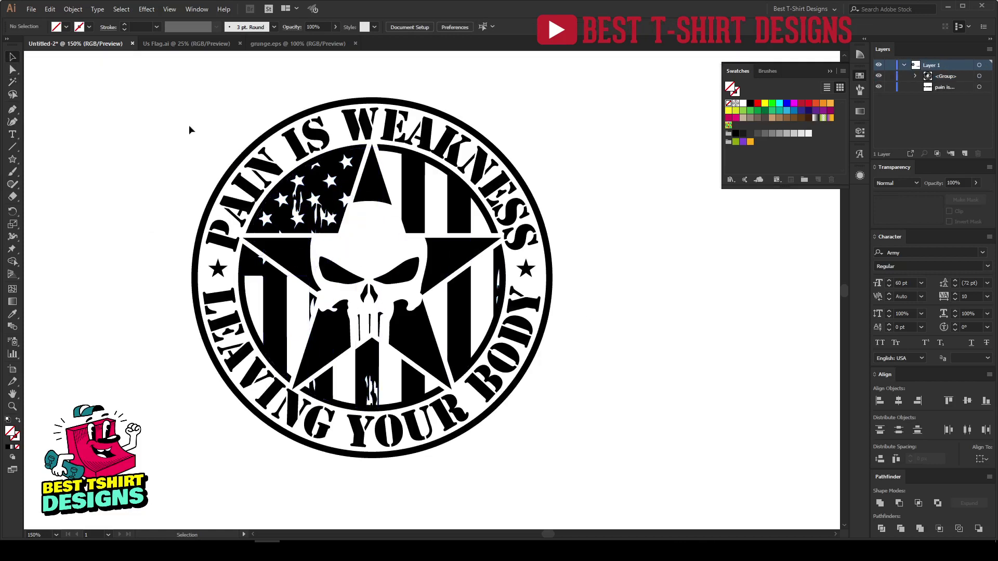
Select the whole emblem and test its fill in black and in dark red.
key(ctrl+minus)
drag(179, 112, 567, 417)
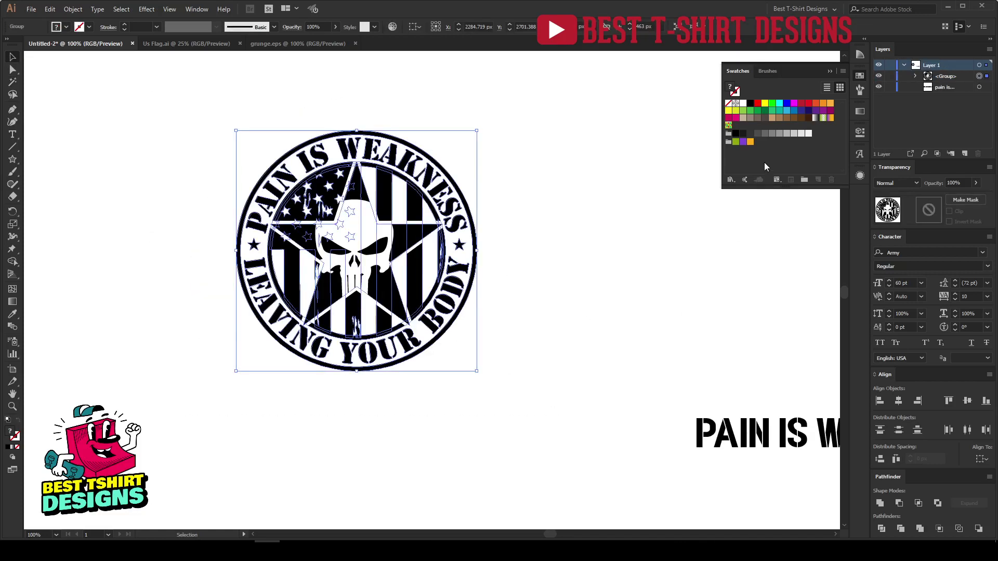
click(750, 104)
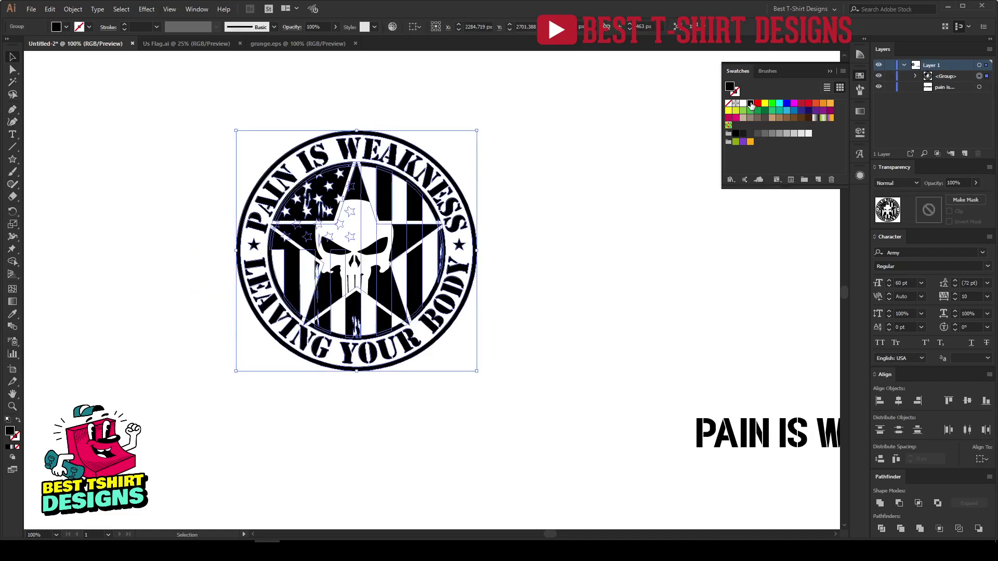
click(802, 103)
click(218, 126)
drag(173, 103, 603, 464)
key(ctrl+equal)
click(616, 303)
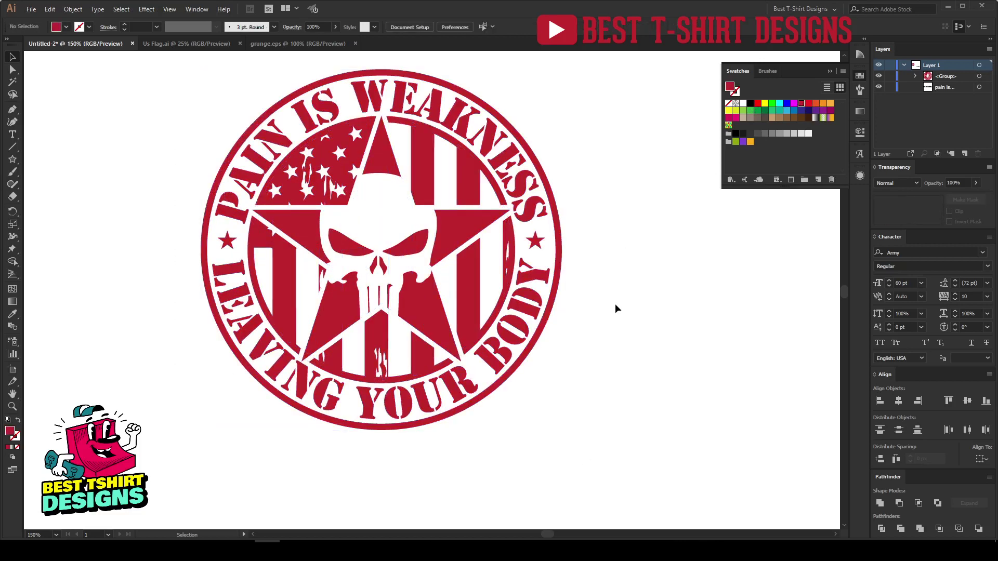
Select the whole emblem and fill it with a dark grey swatch.
key(ctrl+minus)
drag(237, 111, 625, 484)
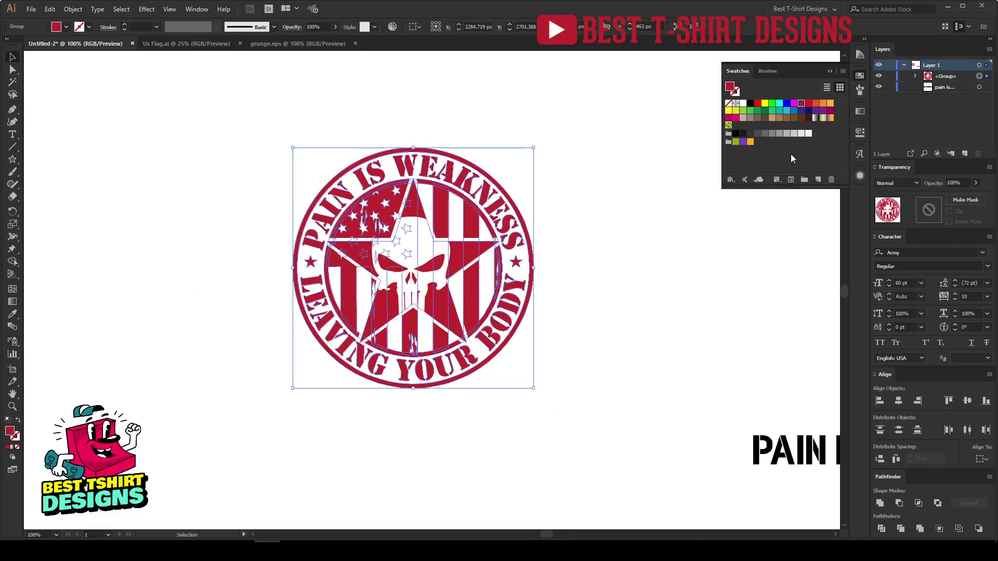
click(765, 134)
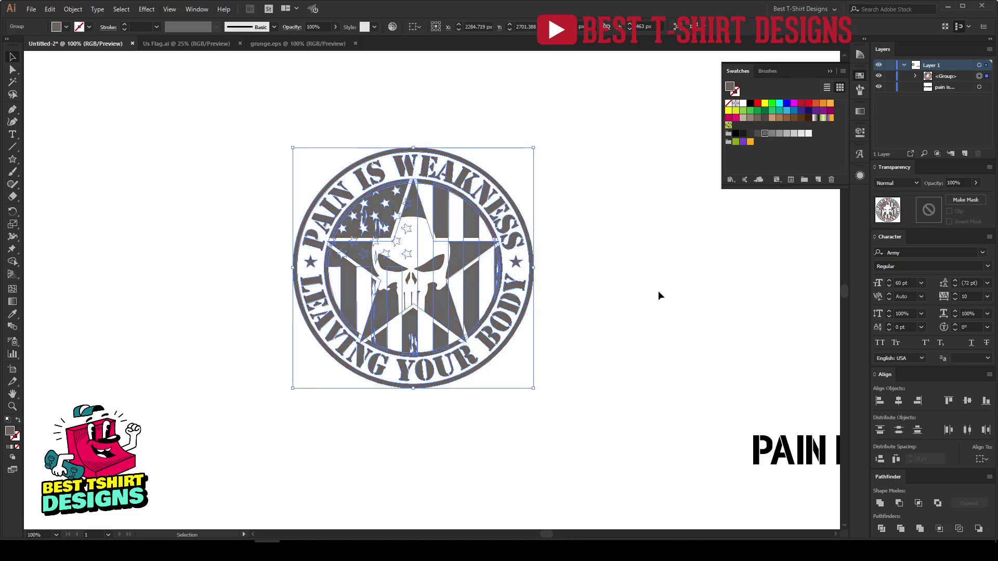
drag(271, 113, 613, 453)
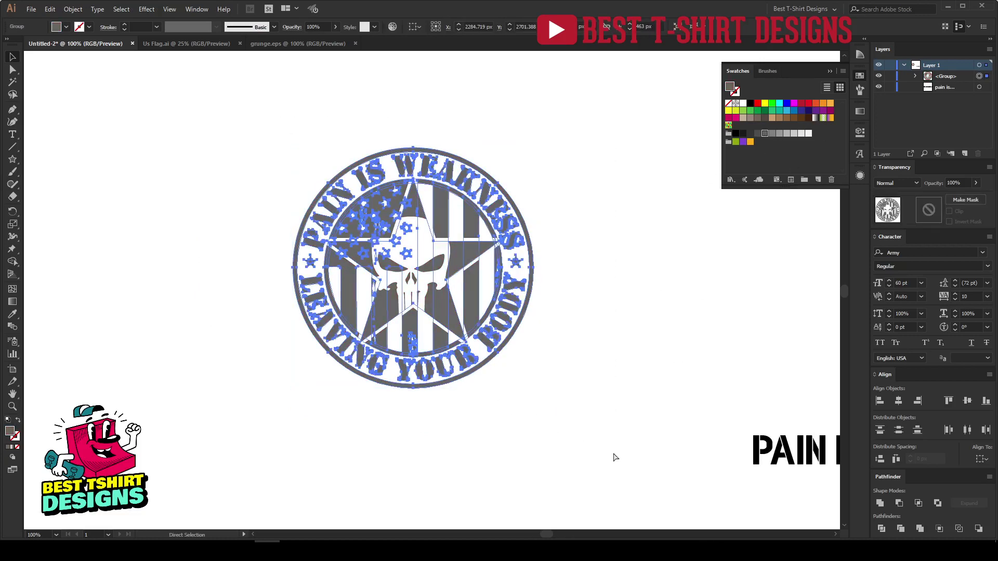
click(612, 454)
Copy the dense fine-grained texture at the upper right of grunge.eps and return to the emblem document.
click(275, 44)
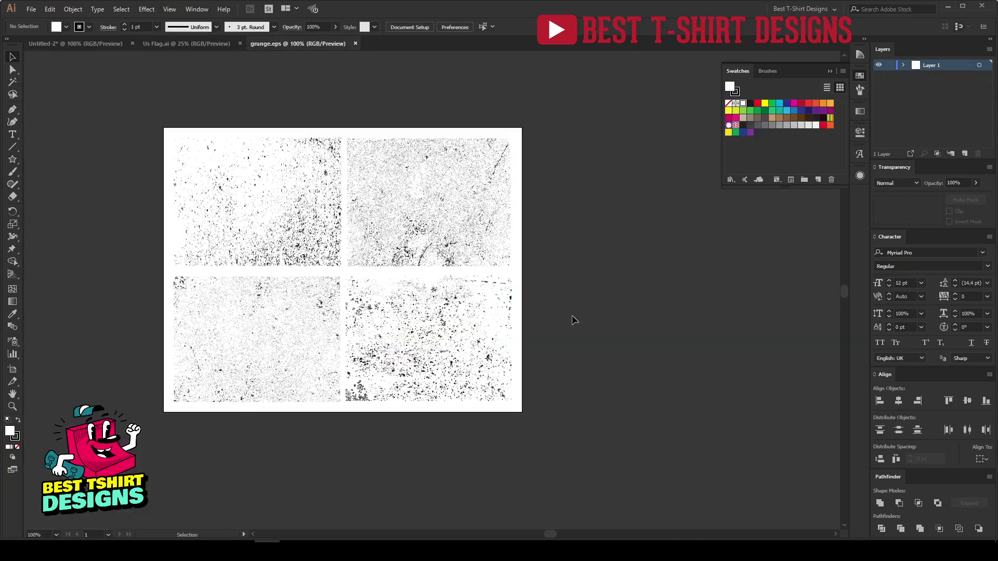
click(381, 223)
key(a)
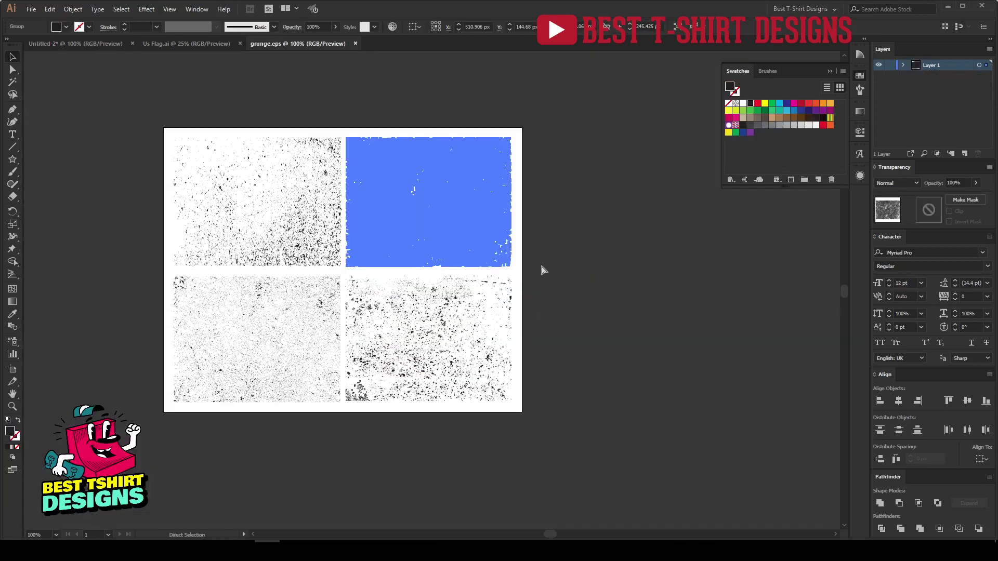
click(104, 45)
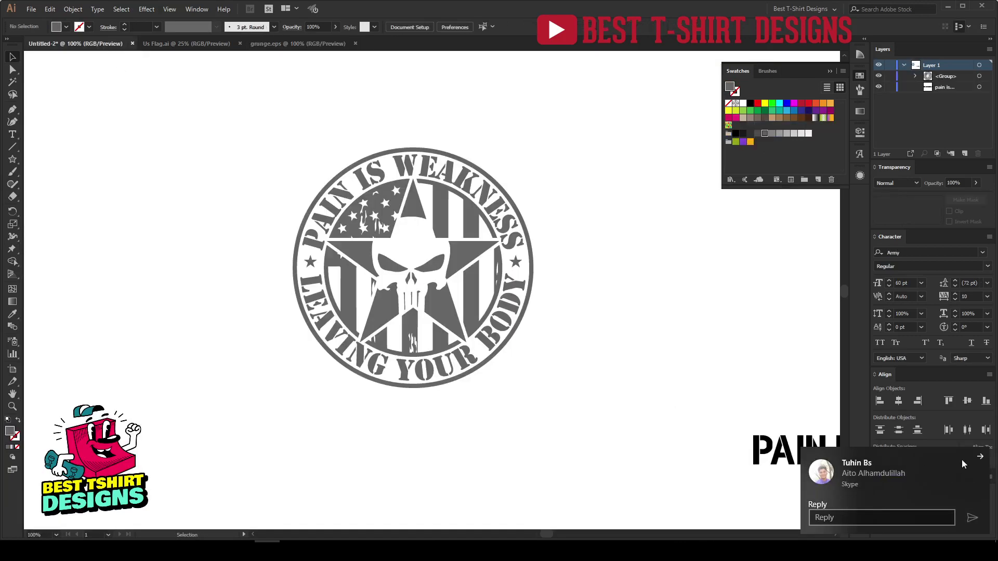
click(979, 459)
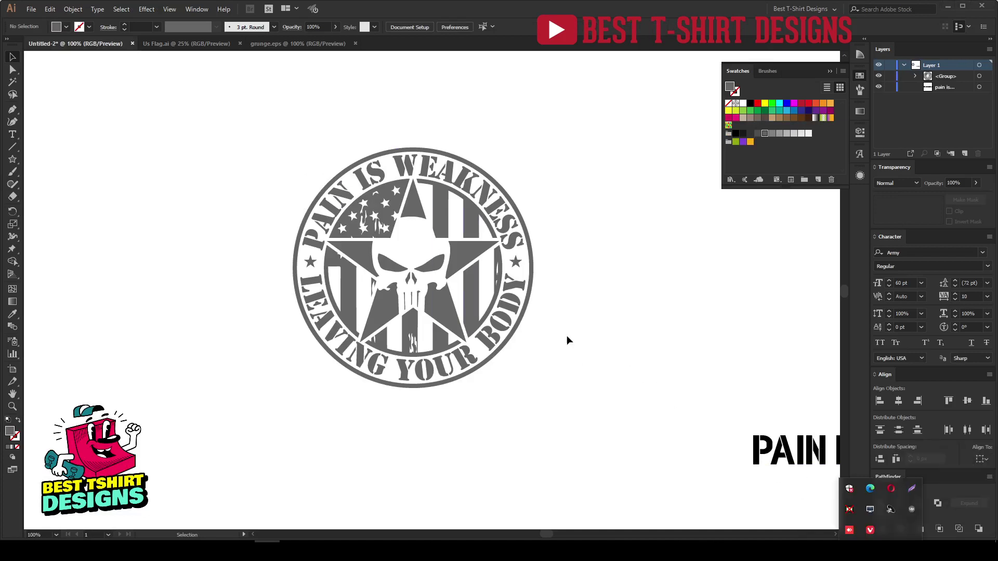
drag(257, 115, 605, 441)
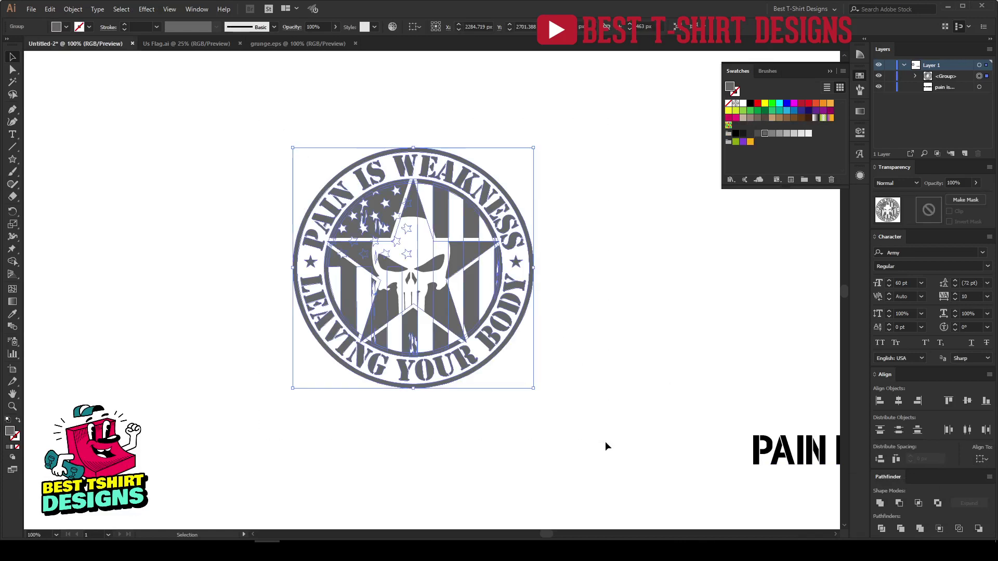
click(605, 441)
scroll(453, 268, up, 1)
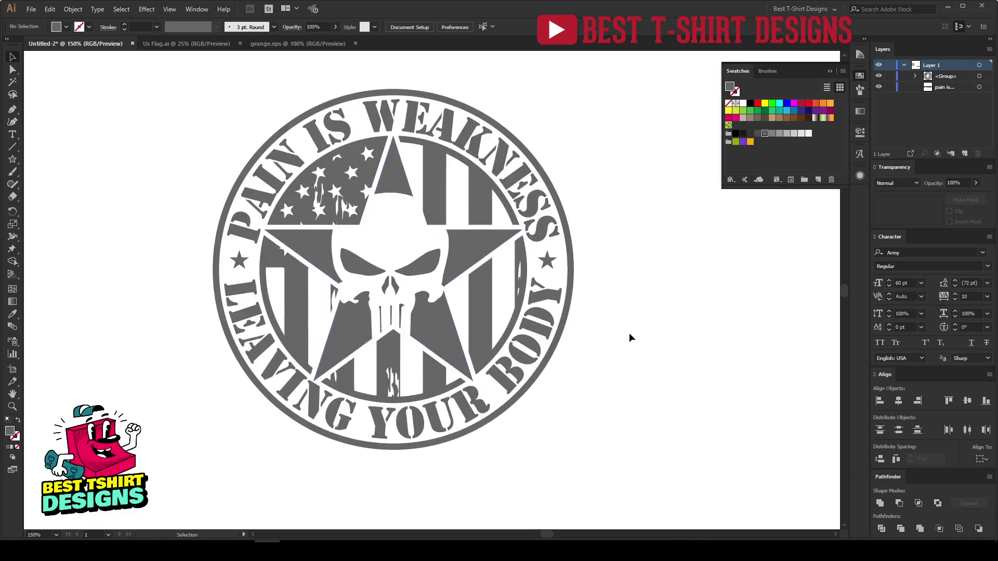
scroll(596, 336, down, 1)
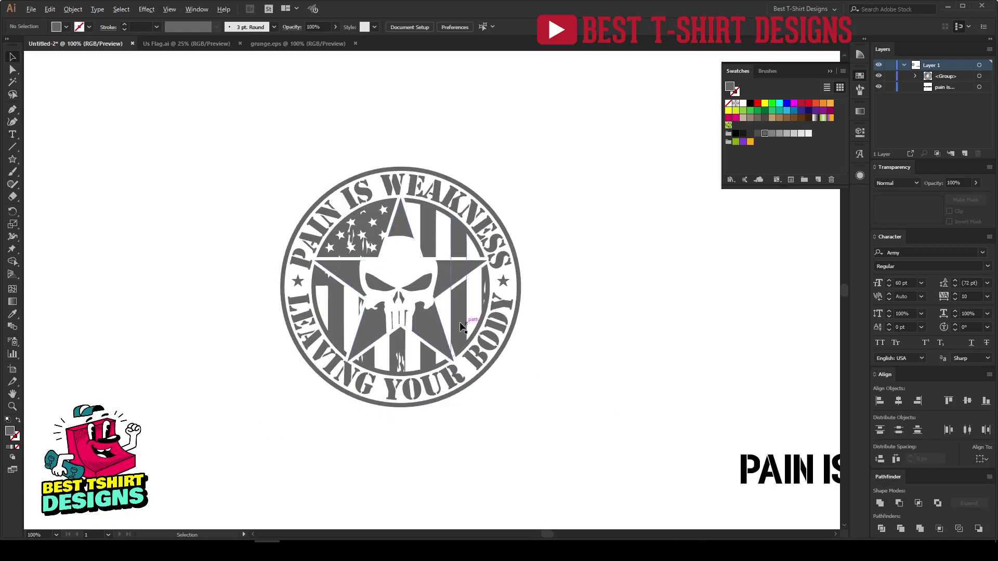
Isolate the flag group and cover the white specks in its rightmost stripe with freehand Pencil shapes, leaving isolation at the end.
scroll(596, 335, up, 1)
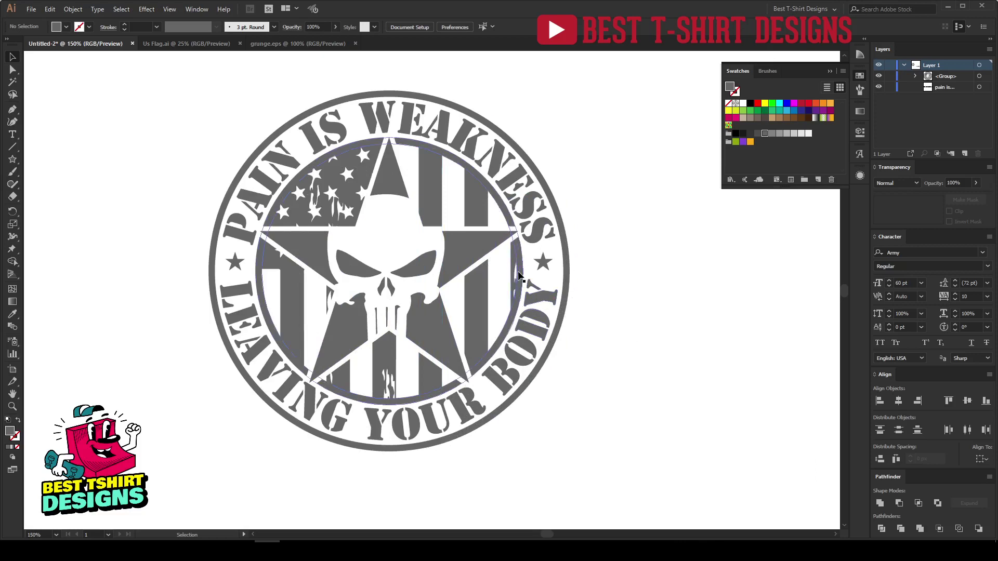
scroll(528, 284, up, 2)
double_click(500, 245)
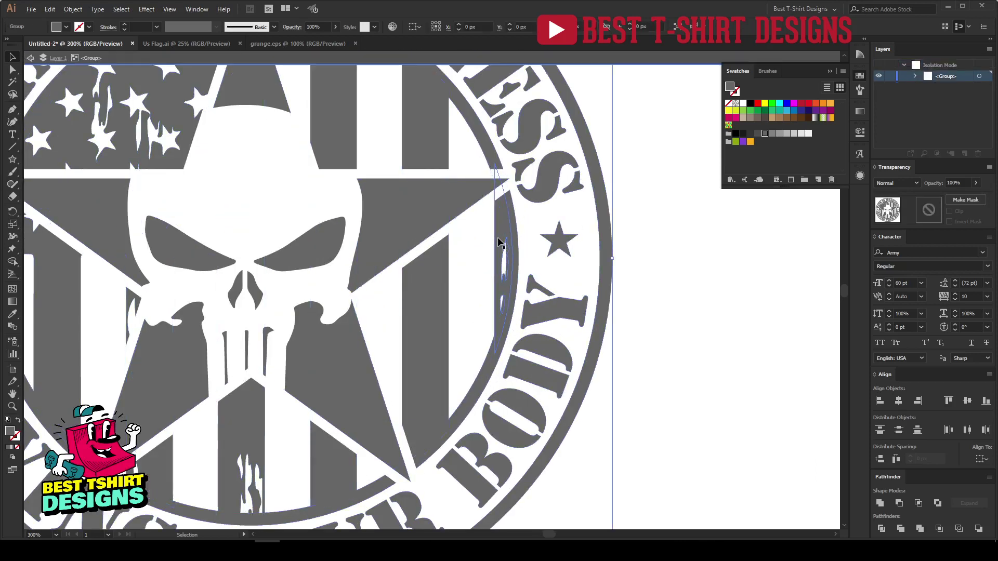
double_click(500, 245)
scroll(500, 244, up, 2)
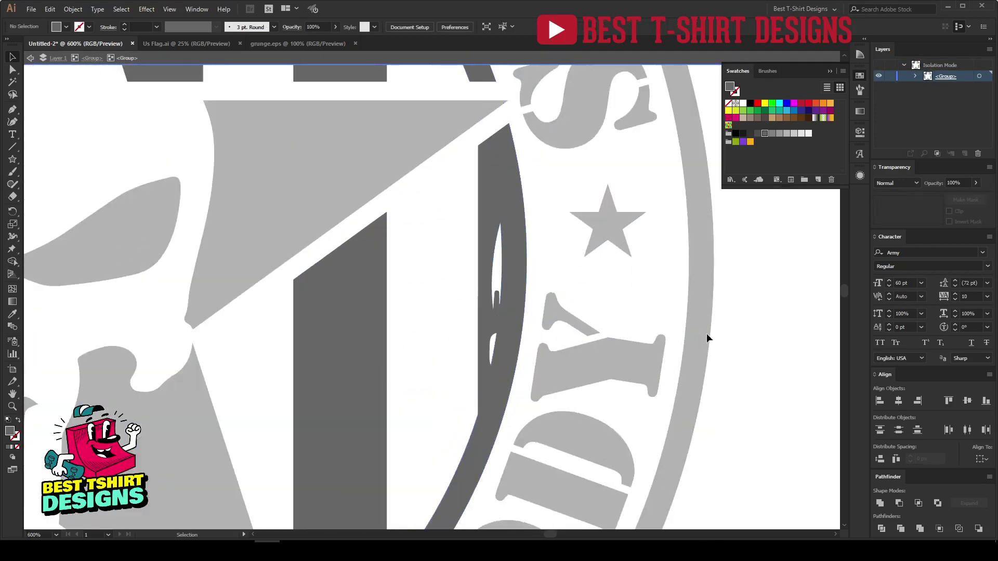
key(n)
mouse_move(487, 348)
mouse_down()
mouse_move(504, 322)
mouse_move(504, 231)
mouse_up()
mouse_move(509, 298)
mouse_down()
mouse_move(516, 238)
mouse_move(499, 199)
mouse_move(495, 277)
mouse_up()
scroll(514, 317, down, 4)
key(v)
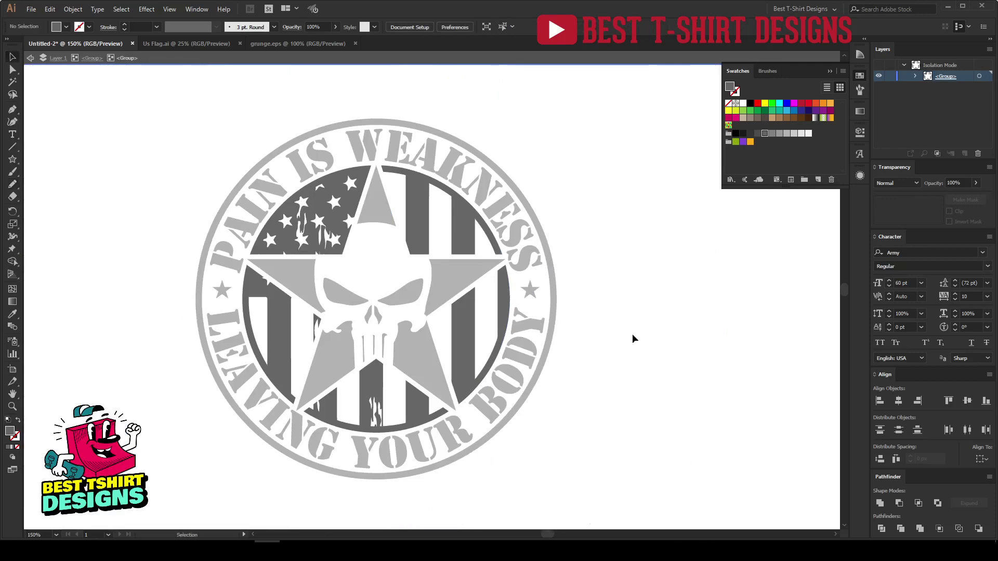
double_click(633, 337)
Make an unclipped opacity mask on the whole emblem and paste the grunge texture into it over the emblem's upper-left part.
scroll(632, 334, down, 1)
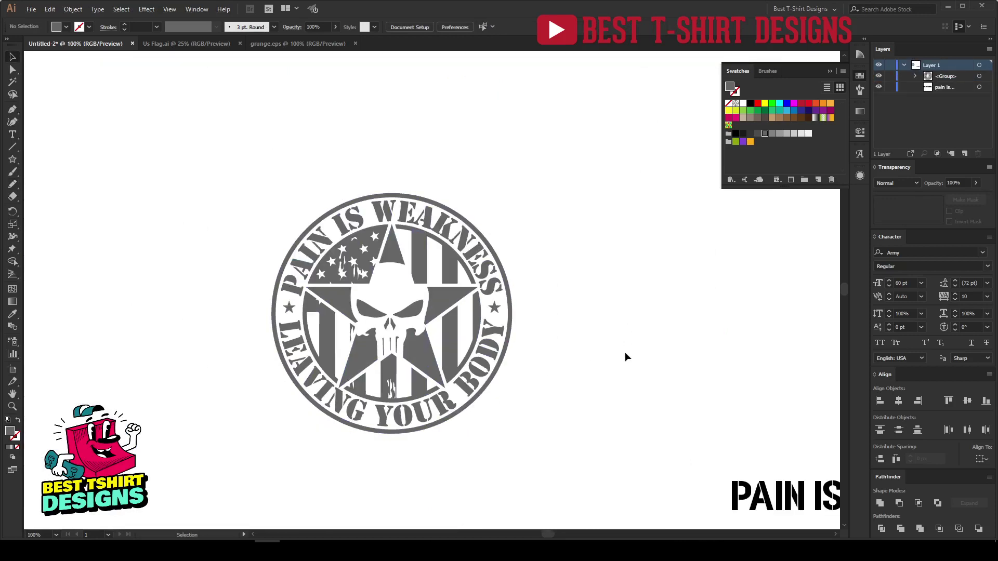
scroll(477, 405, up, 1)
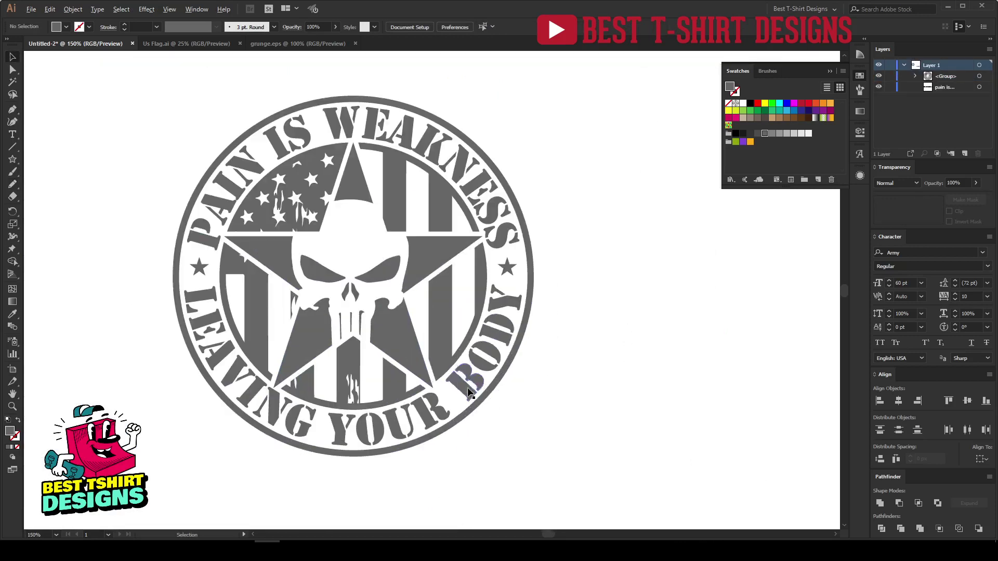
scroll(384, 239, down, 1)
drag(201, 126, 602, 422)
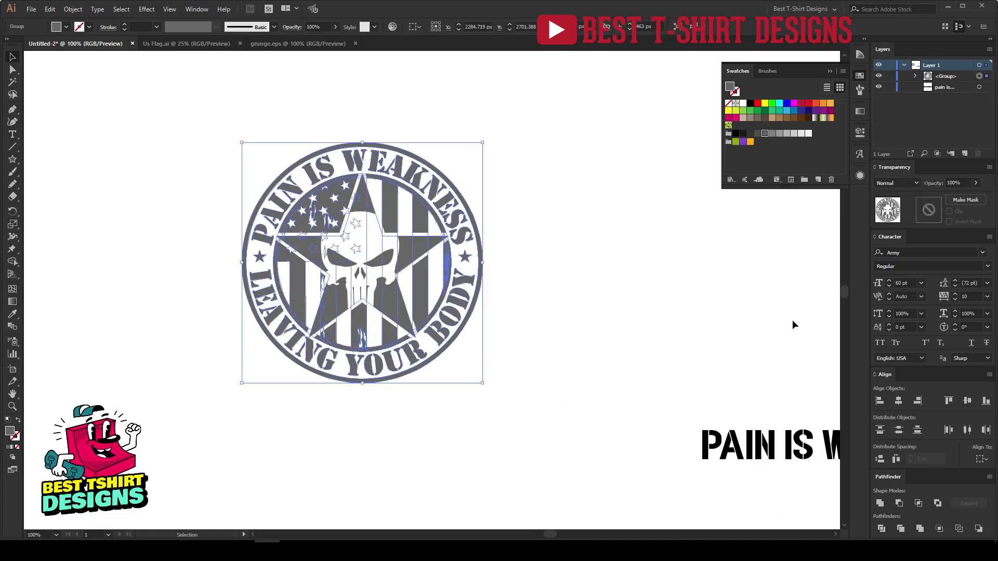
click(926, 211)
click(949, 211)
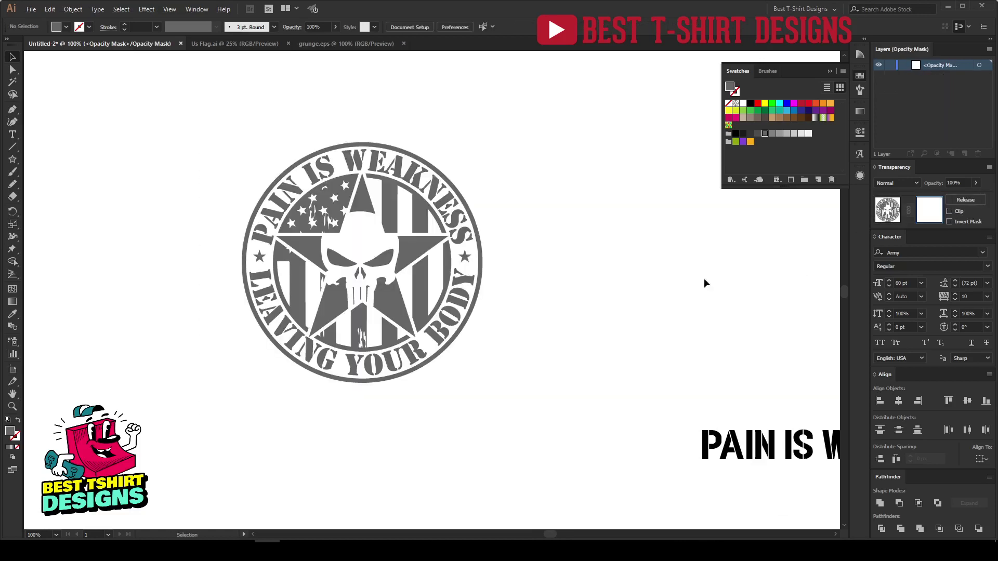
key(ctrl+v)
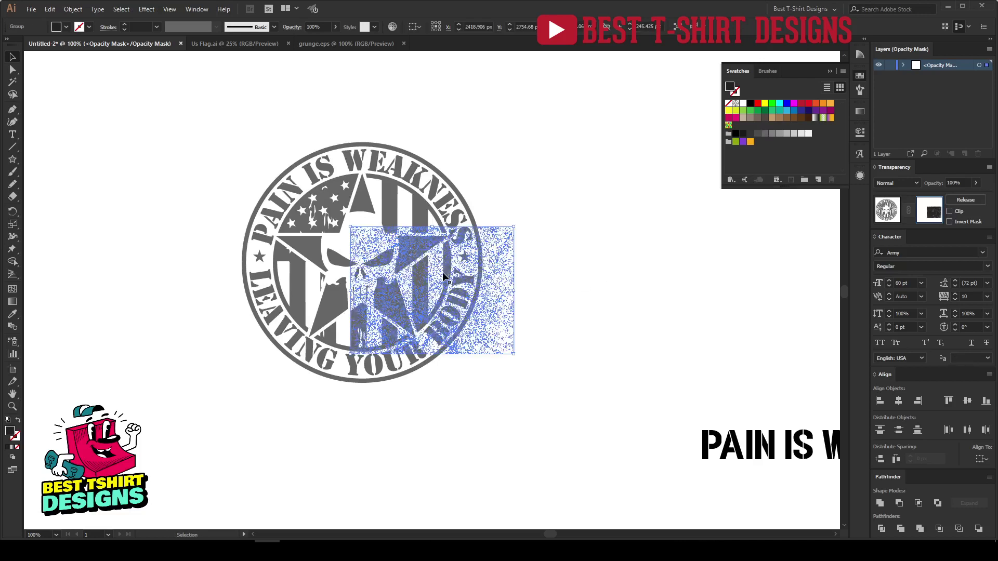
drag(468, 269, 336, 169)
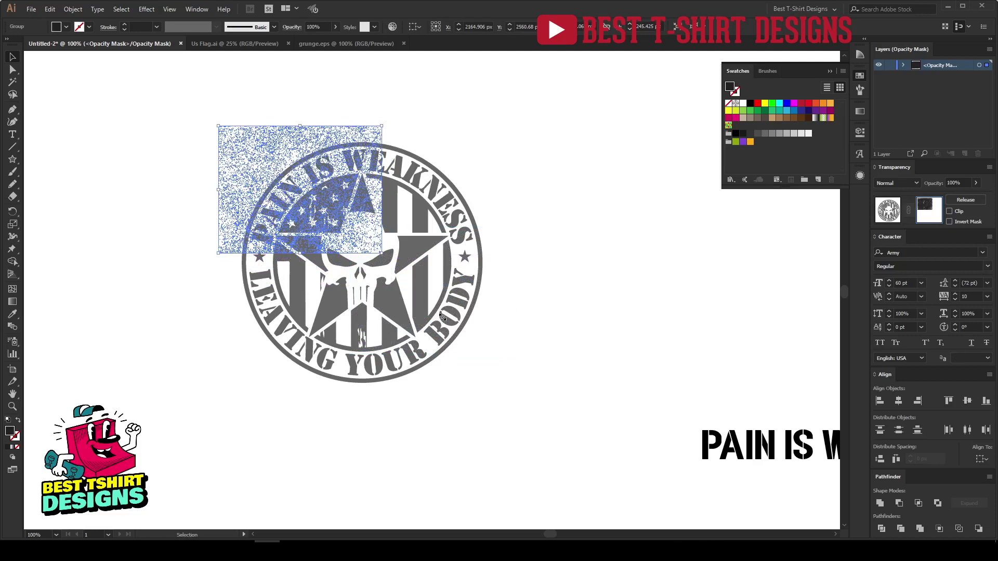
Enlarge the pasted grunge texture in the mask to about 559 × 529 px so it covers the whole emblem, and fill it with black.
drag(443, 316, 509, 401)
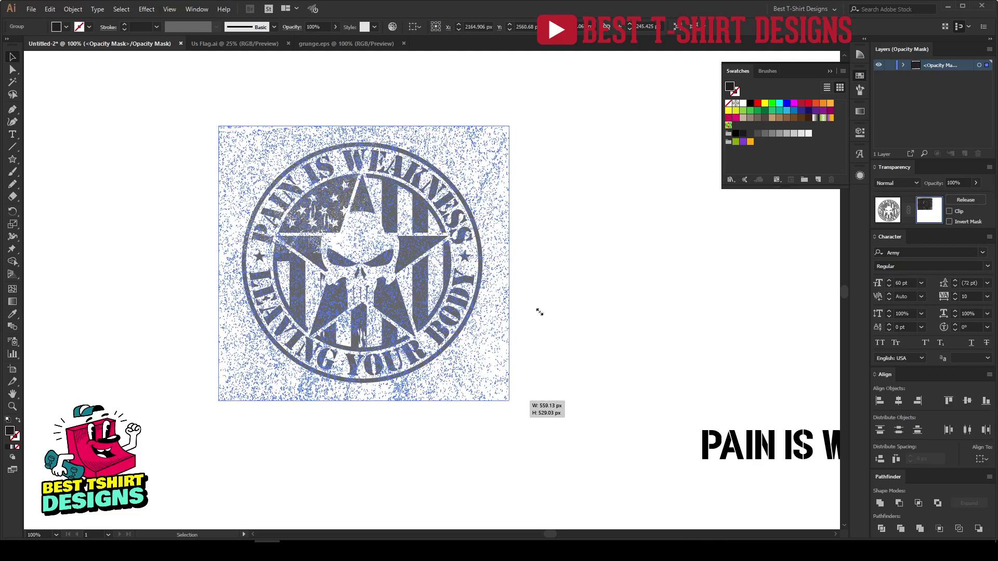
click(750, 103)
click(585, 272)
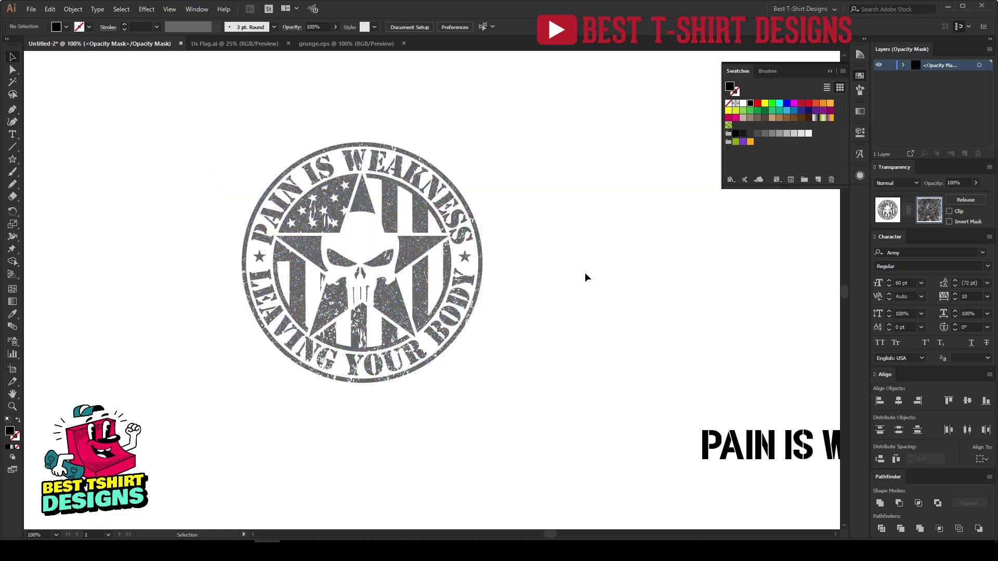
Add a slightly left-shifted copy of the grunge texture in the mask to intensify the distress, and return to the artwork.
scroll(234, 252, up, 1)
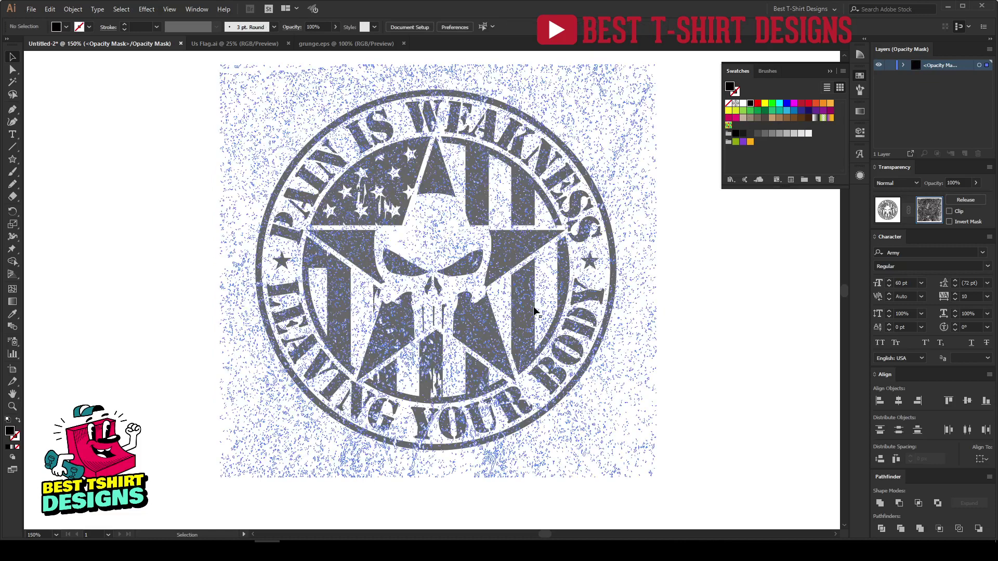
click(625, 311)
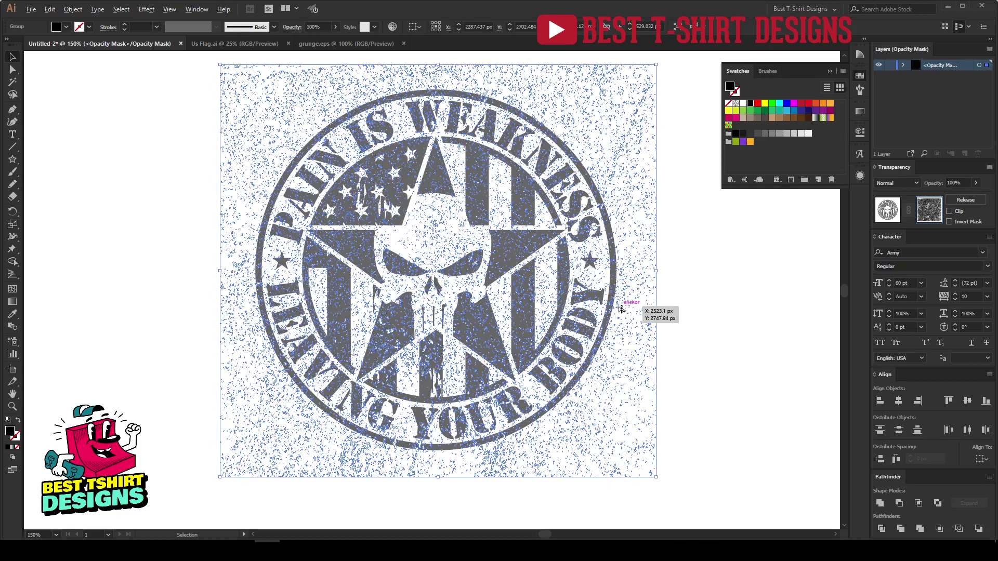
drag(619, 309, 615, 311)
drag(673, 323, 672, 323)
click(733, 324)
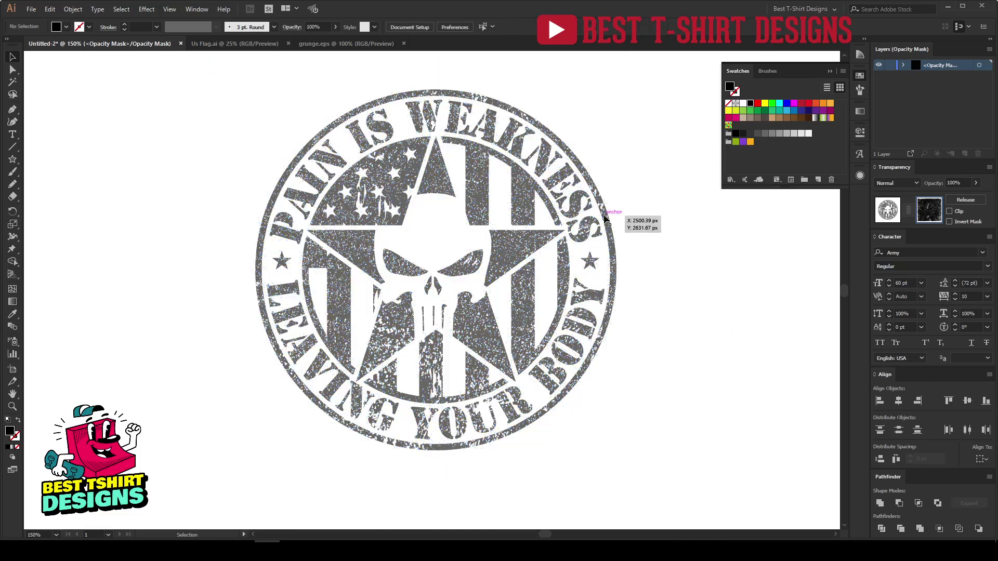
scroll(575, 384, up, 1)
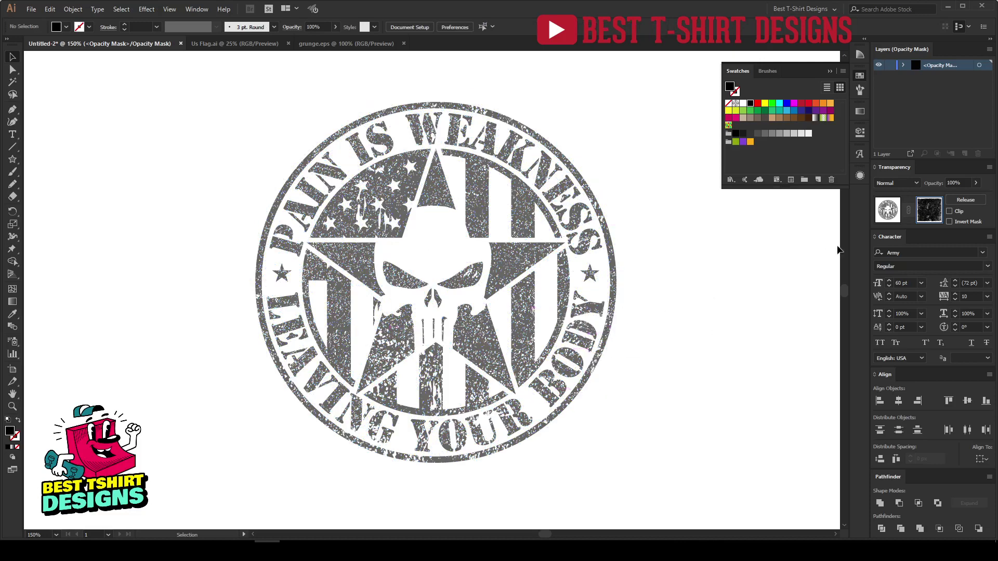
click(887, 212)
click(708, 344)
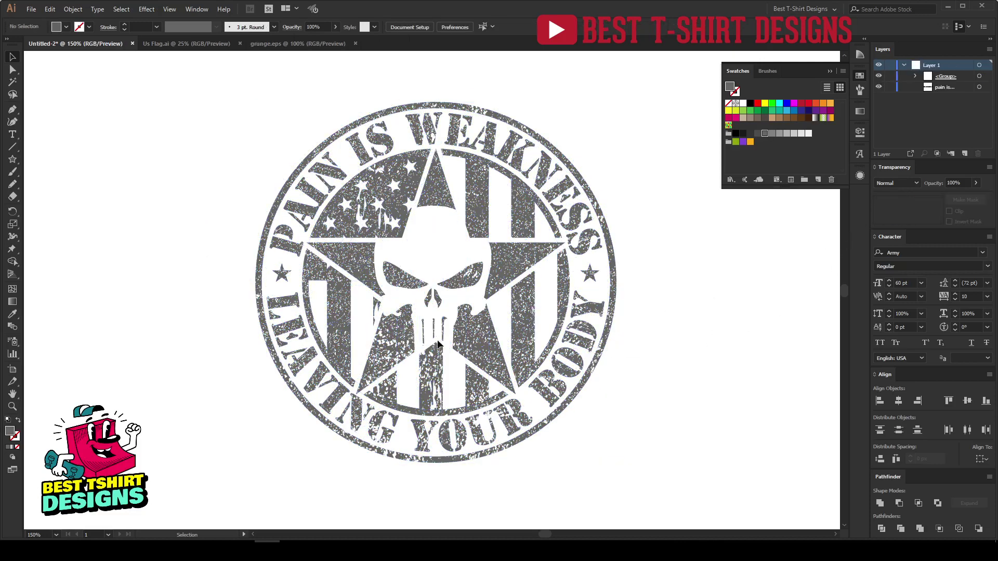
Switch to the browser's army star image results and copy the Dreamstime picture of a white star on olive green.
key(ctrl+1)
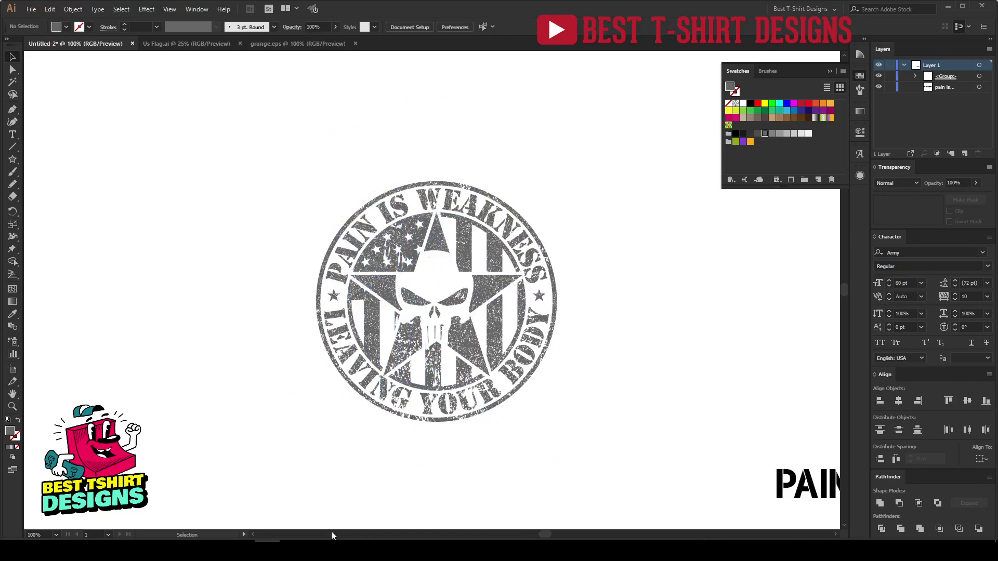
key(alt+Tab)
scroll(595, 324, up, 1)
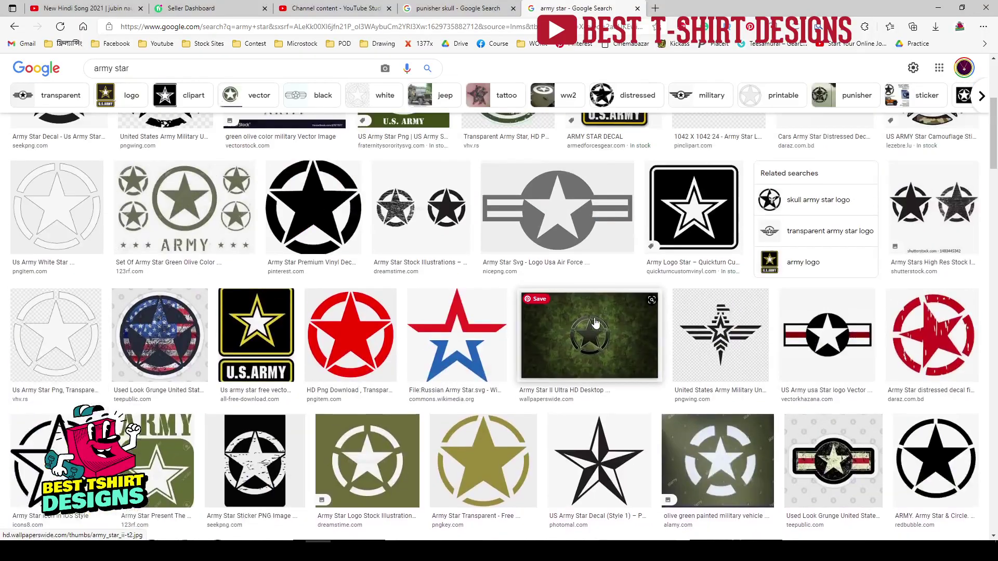
scroll(595, 323, up, 5)
scroll(592, 317, down, 8)
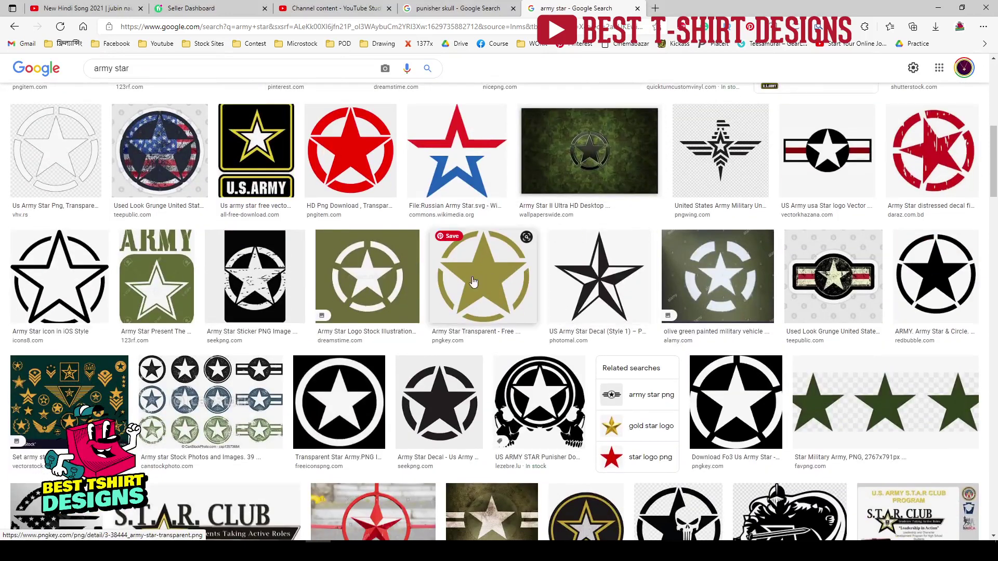
click(483, 286)
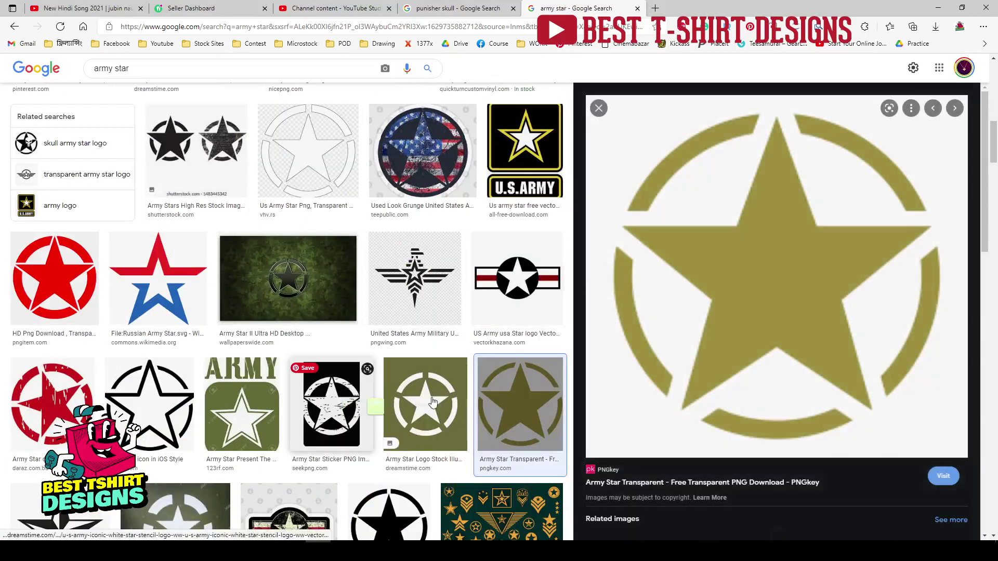
scroll(772, 317, down, 4)
scroll(777, 297, down, 4)
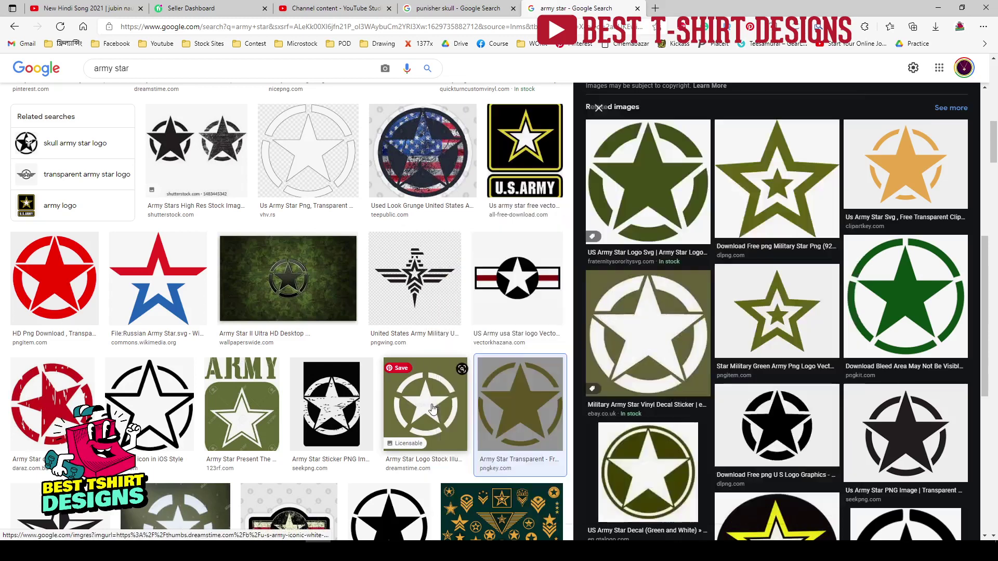
click(432, 409)
right_click(729, 197)
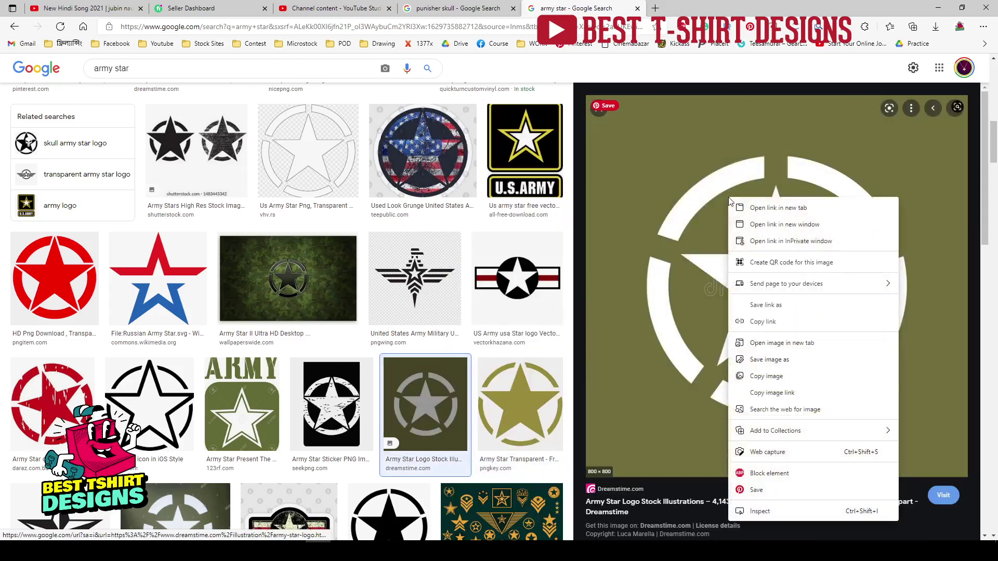
click(750, 377)
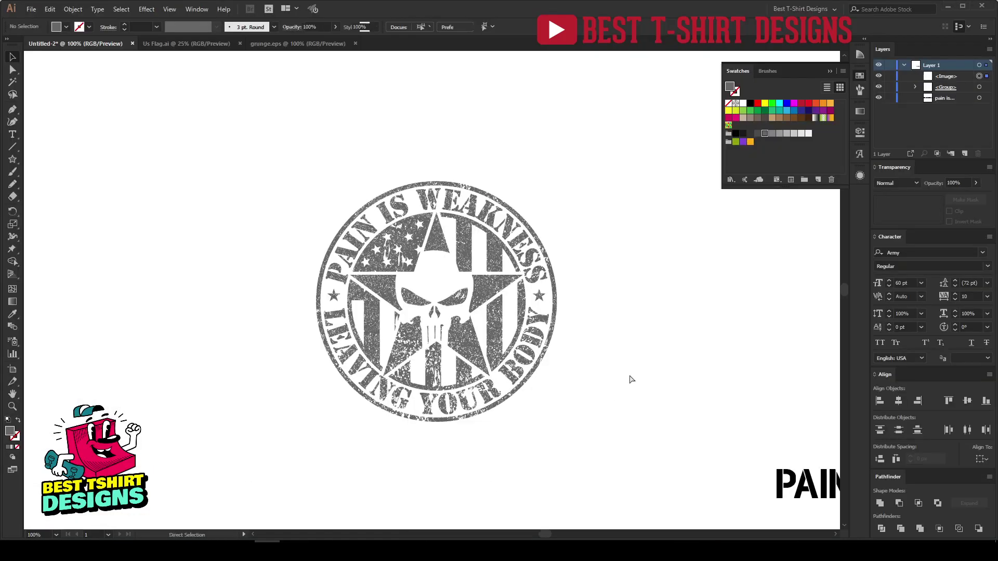
Paste the olive star image beside the emblem and recolour the emblem with its olive green background using the Eyedropper.
key(ctrl+v)
drag(454, 277, 158, 294)
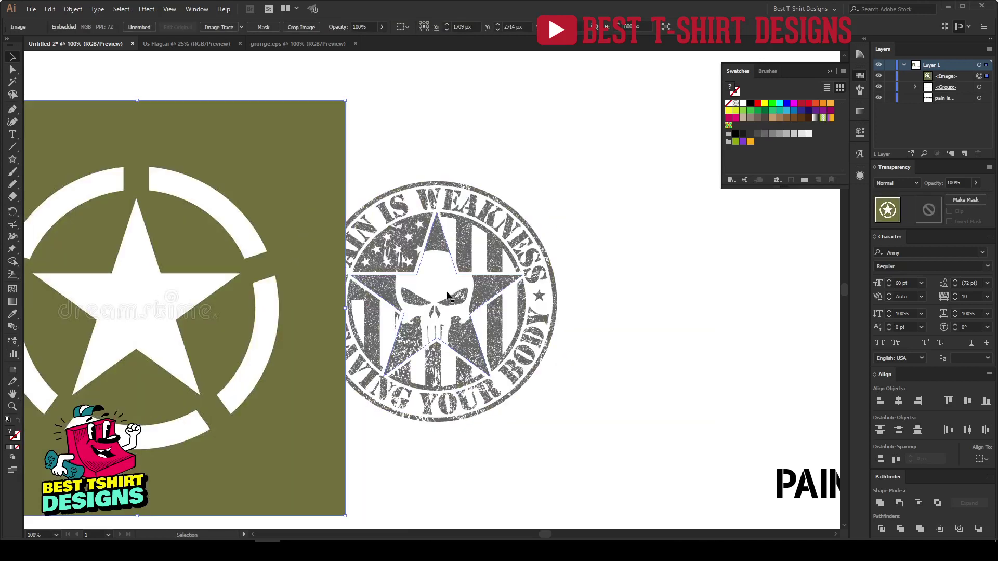
click(446, 294)
key(i)
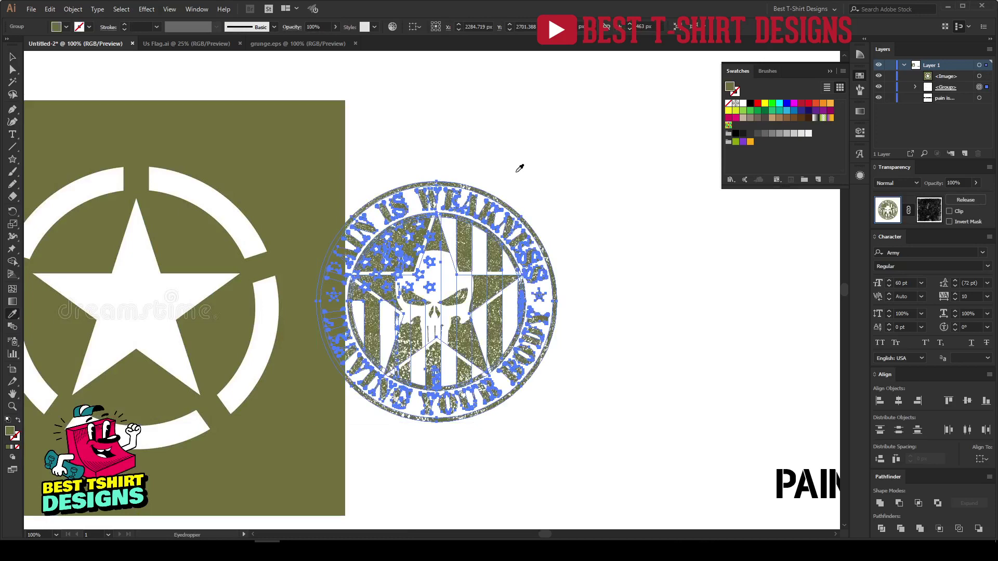
click(295, 179)
Delete the pasted olive star reference image.
key(ctrl+shift+a)
key(v)
click(292, 179)
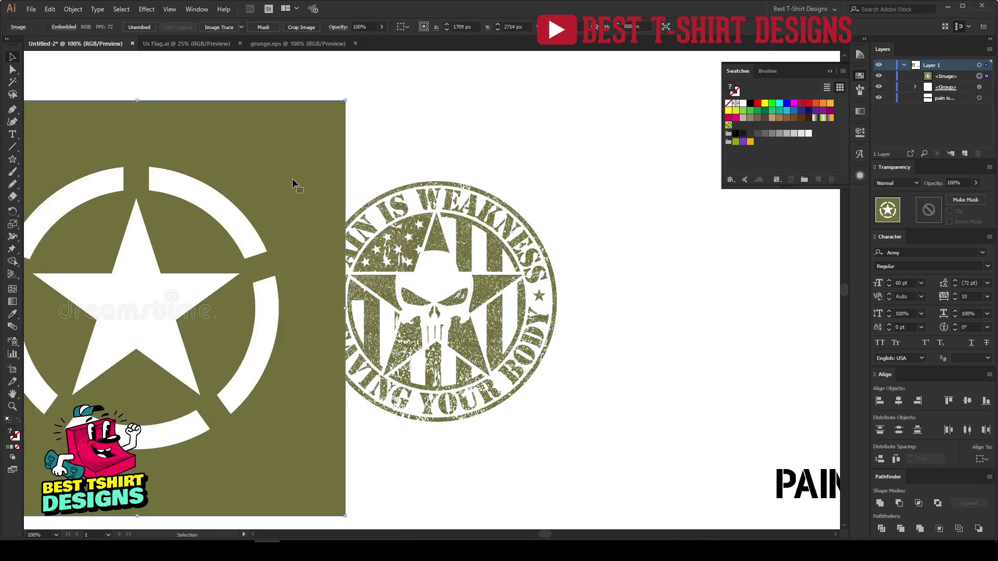
key(Delete)
Draw a black rectangle of about 595 × 561 px around the emblem and send it to the back as a background.
drag(598, 361, 574, 339)
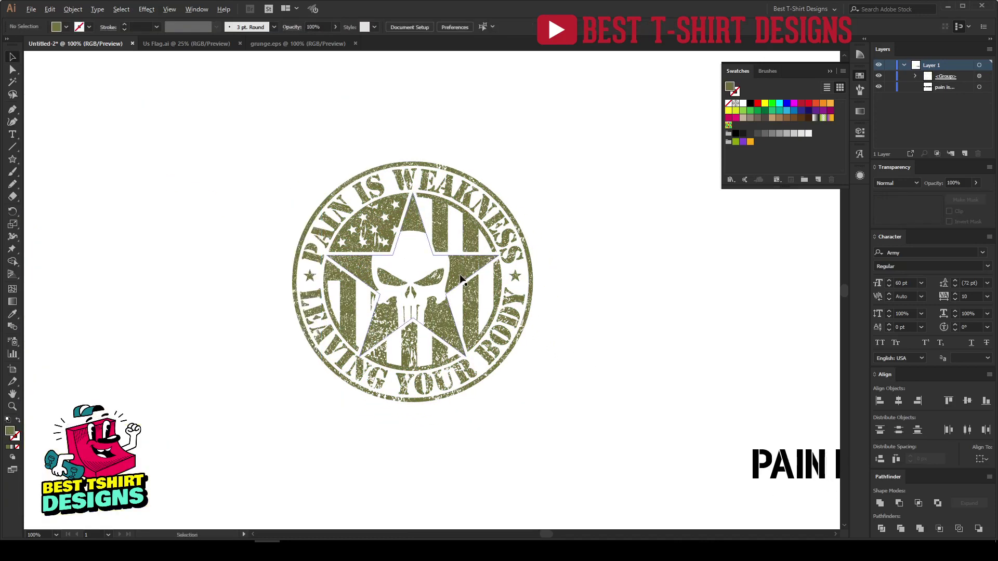
scroll(465, 293, up, 1)
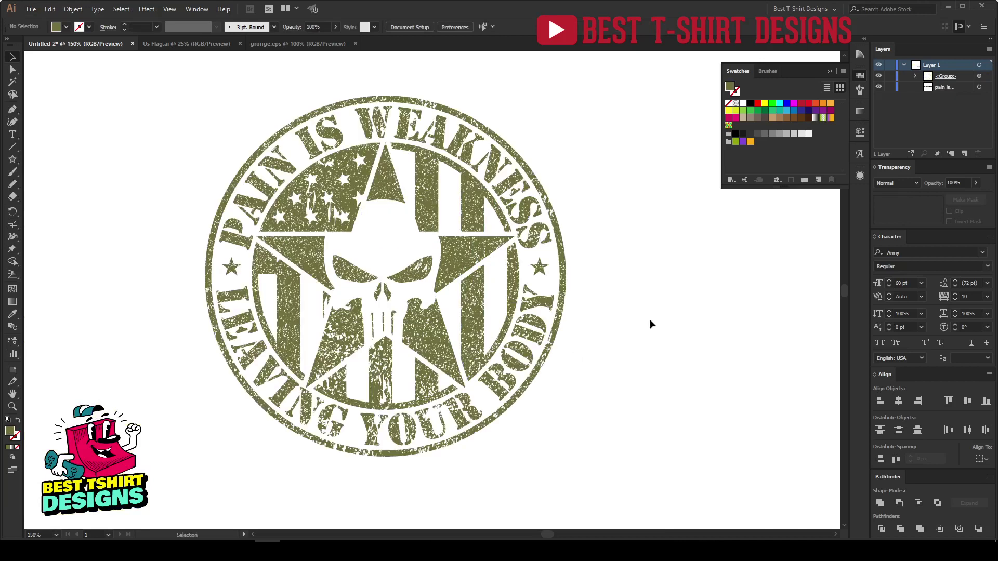
click(11, 163)
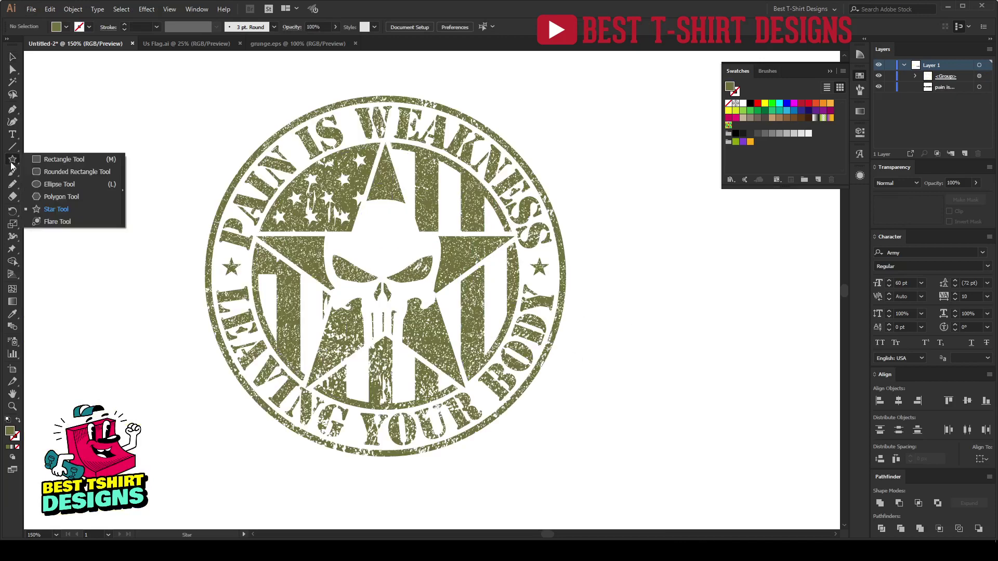
click(58, 159)
click(70, 160)
key(Return)
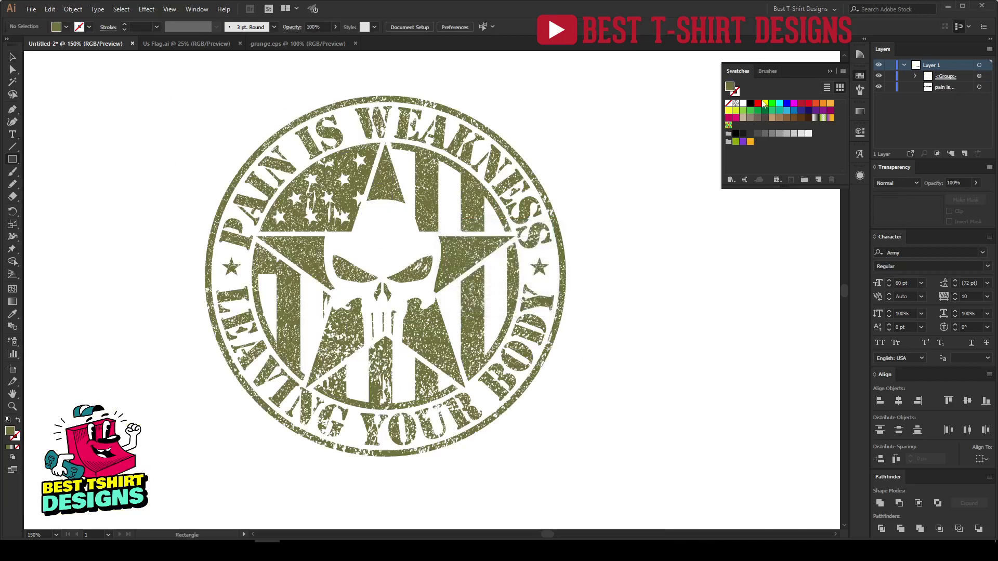
click(749, 103)
drag(171, 66, 635, 502)
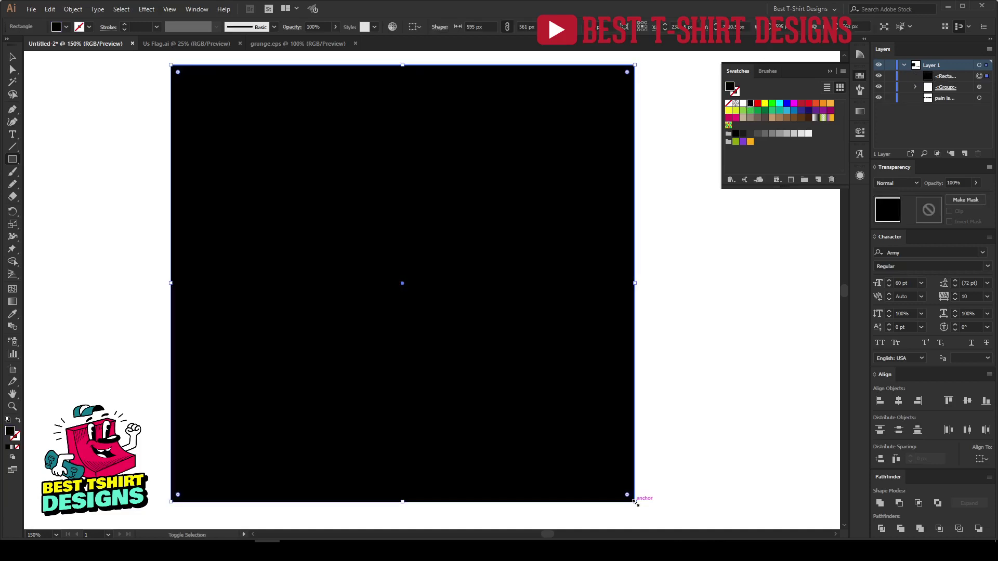
key(ctrl+shift+bracketleft)
key(v)
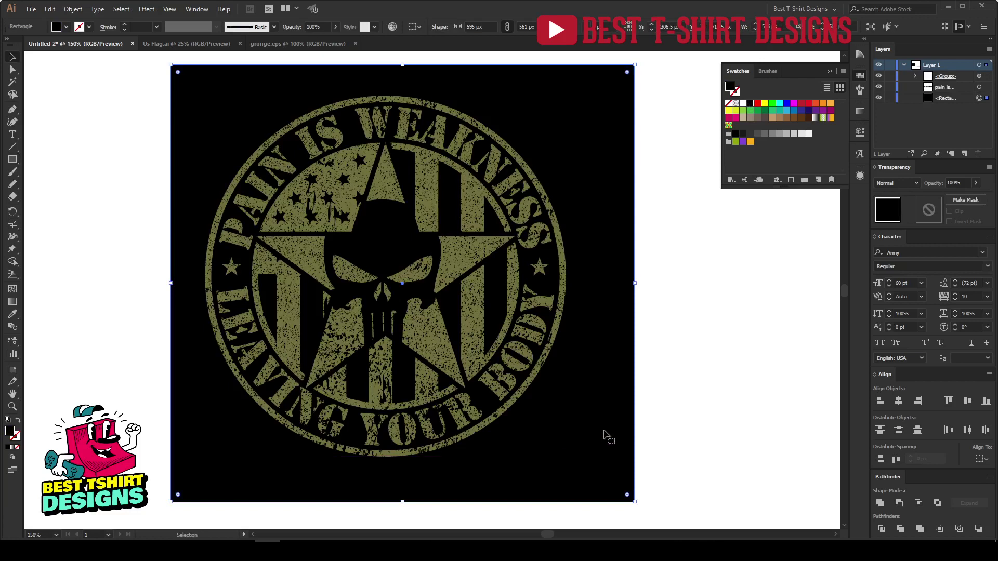
Shift the black background rectangle slightly to the left behind the emblem and deselect it.
click(660, 422)
drag(615, 422, 607, 422)
click(689, 404)
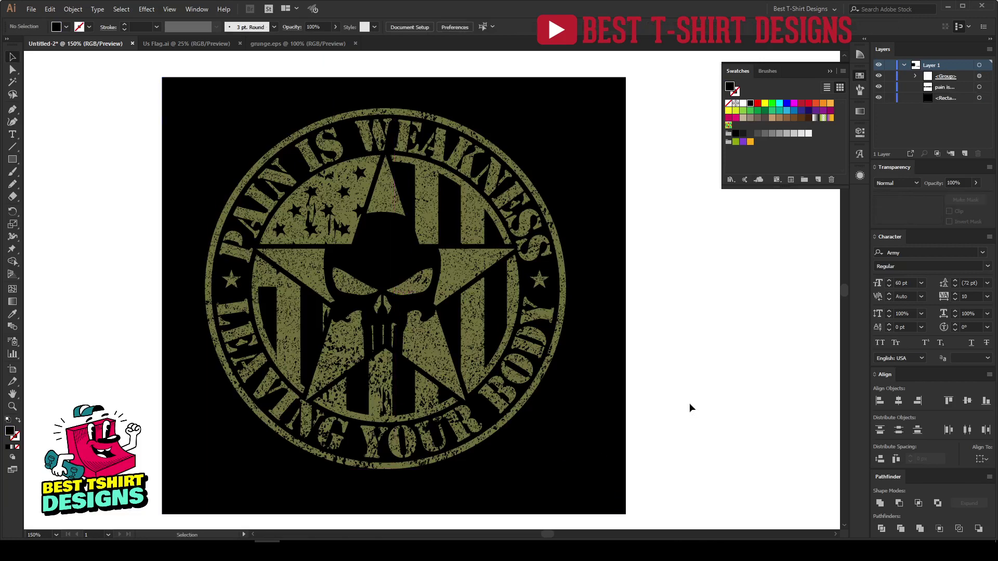
scroll(689, 403, up, 1)
scroll(689, 404, down, 1)
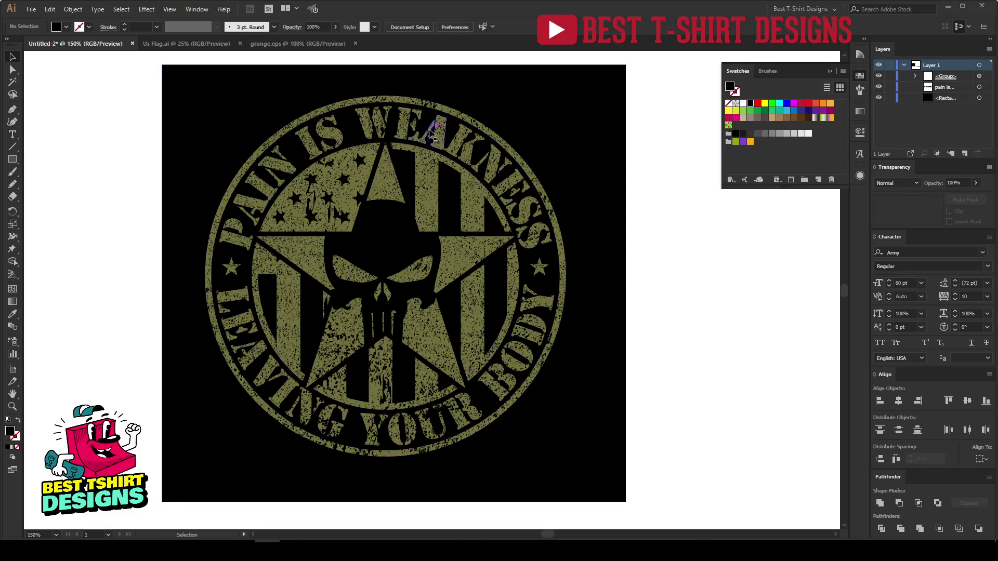
Try to erase the grunge specks over the U of YOUR in the emblem's opacity mask, and return to the artwork.
click(521, 372)
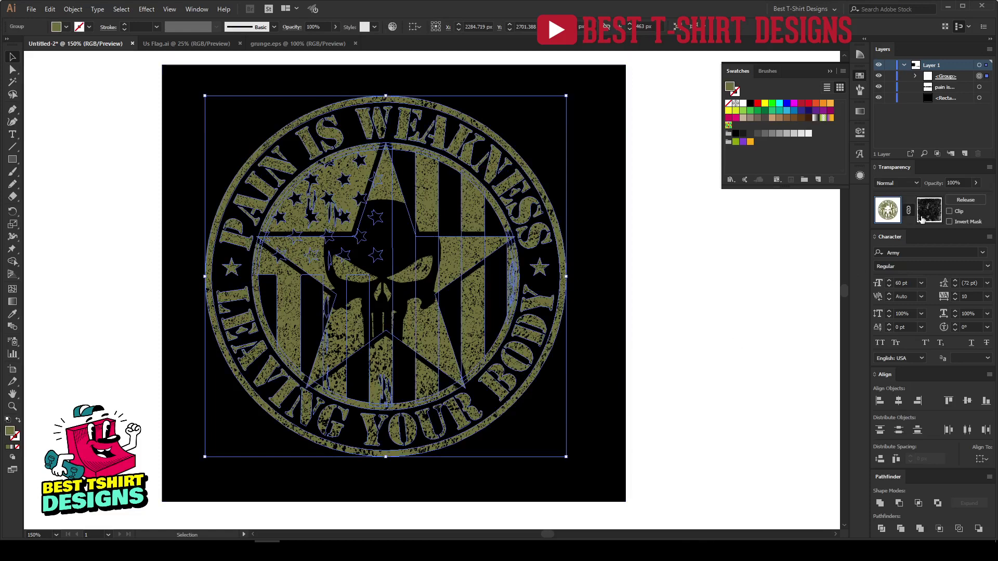
click(920, 219)
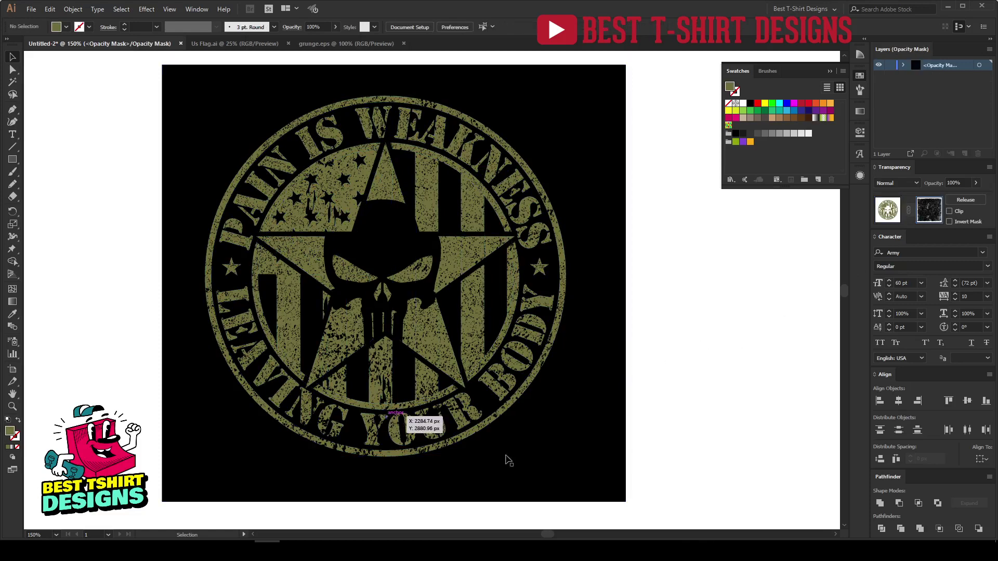
drag(691, 459, 521, 368)
scroll(435, 426, up, 3)
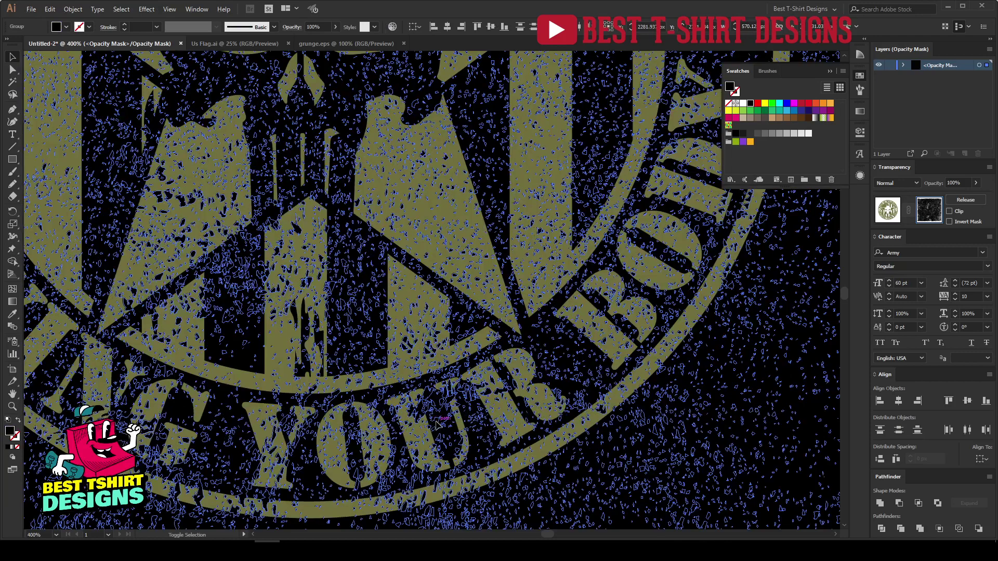
key(shift+e)
scroll(462, 423, up, 1)
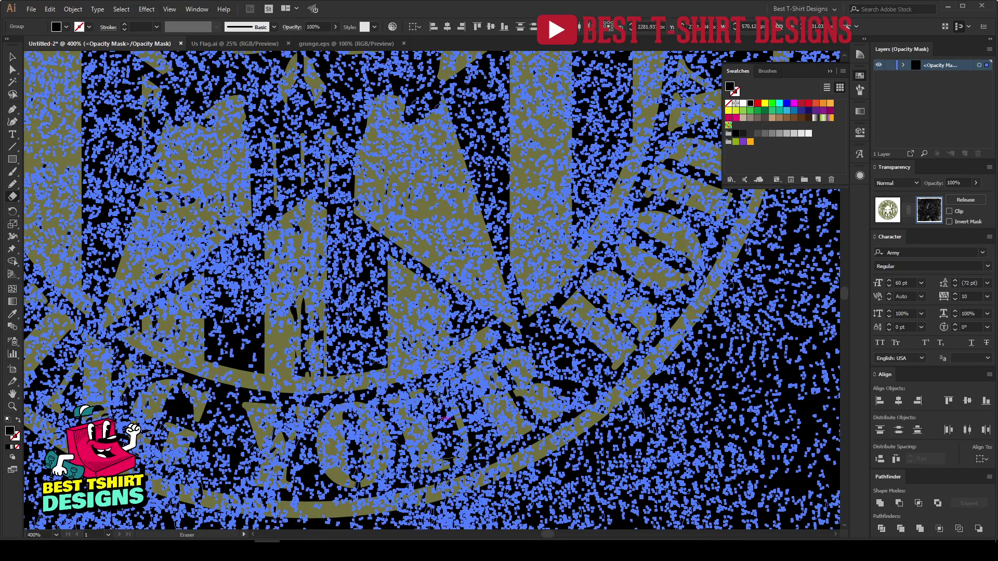
mouse_move(429, 409)
mouse_down()
mouse_move(447, 392)
mouse_move(459, 418)
mouse_move(475, 400)
mouse_up()
key(ctrl+1)
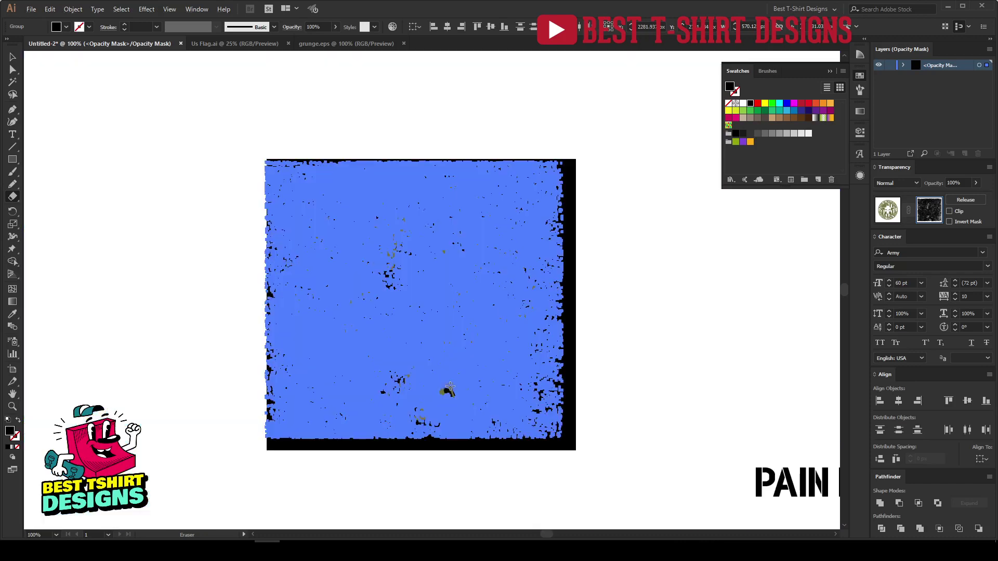
key(v)
click(611, 391)
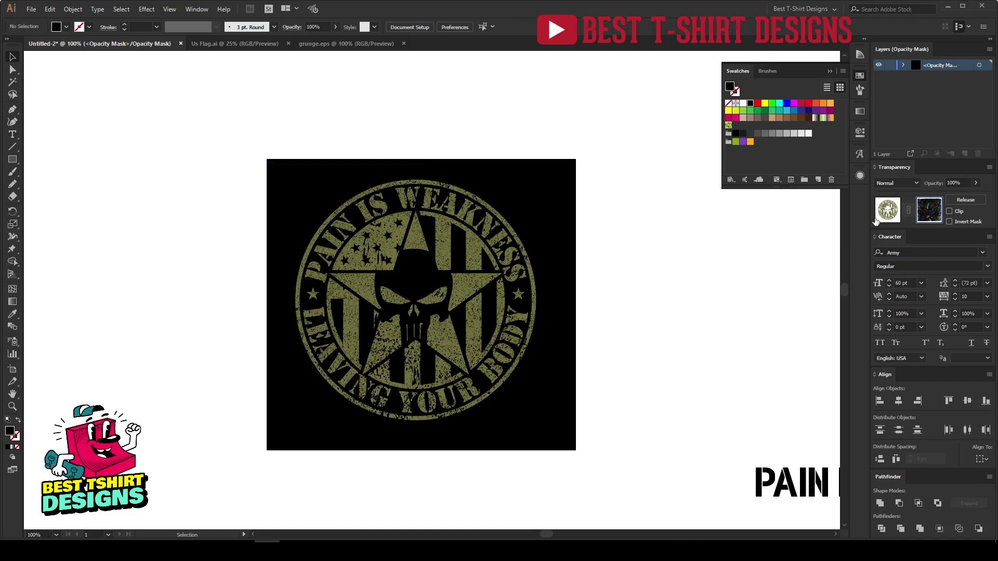
double_click(693, 341)
click(690, 341)
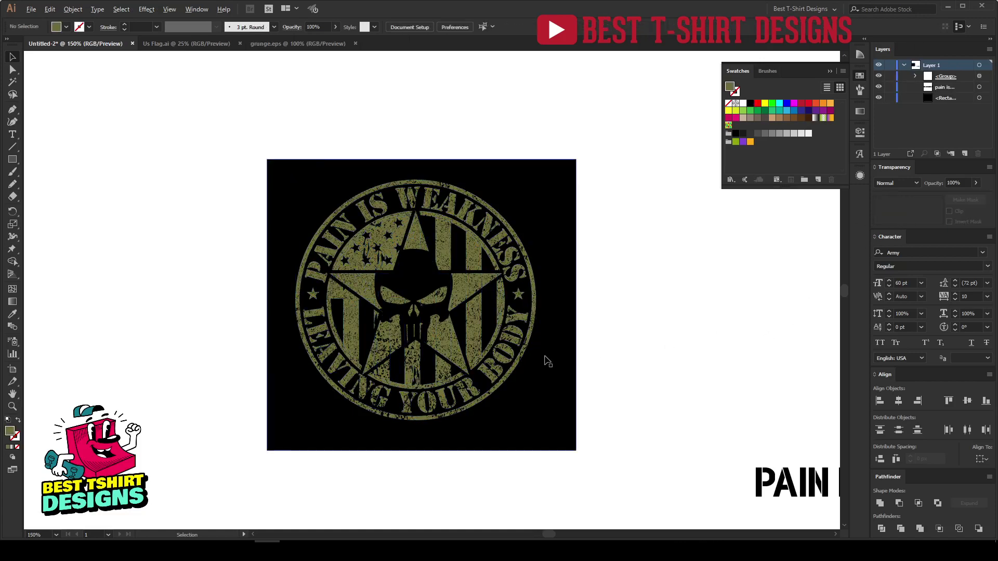
Undo the last Eraser stroke on the mask texture and leave the opacity mask.
scroll(545, 357, up, 1)
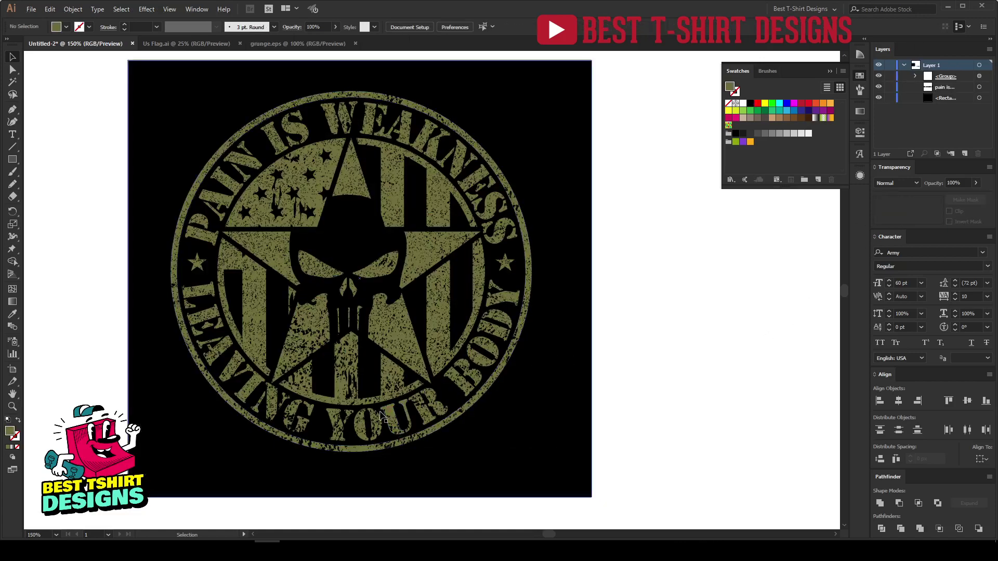
key(a)
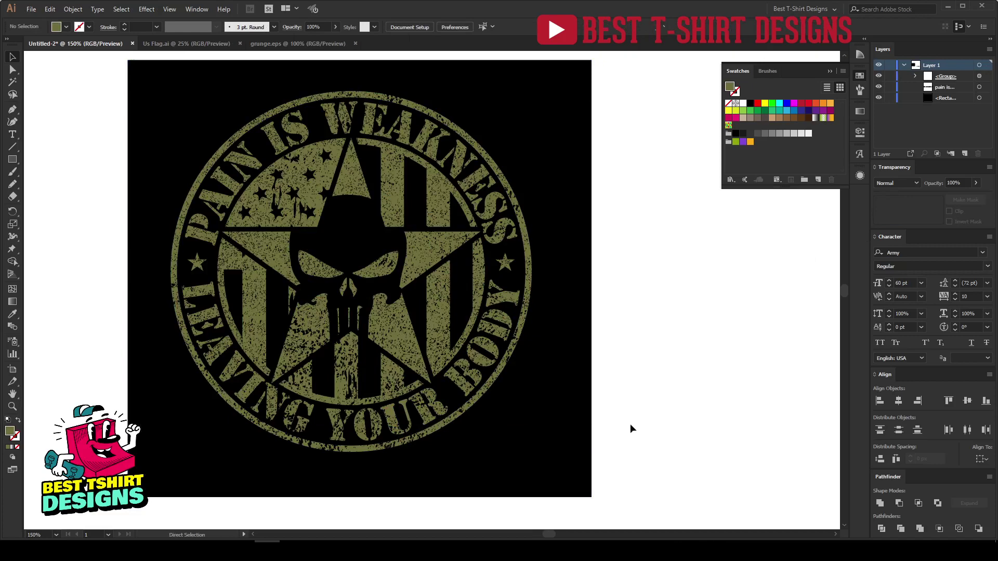
key(ctrl+z)
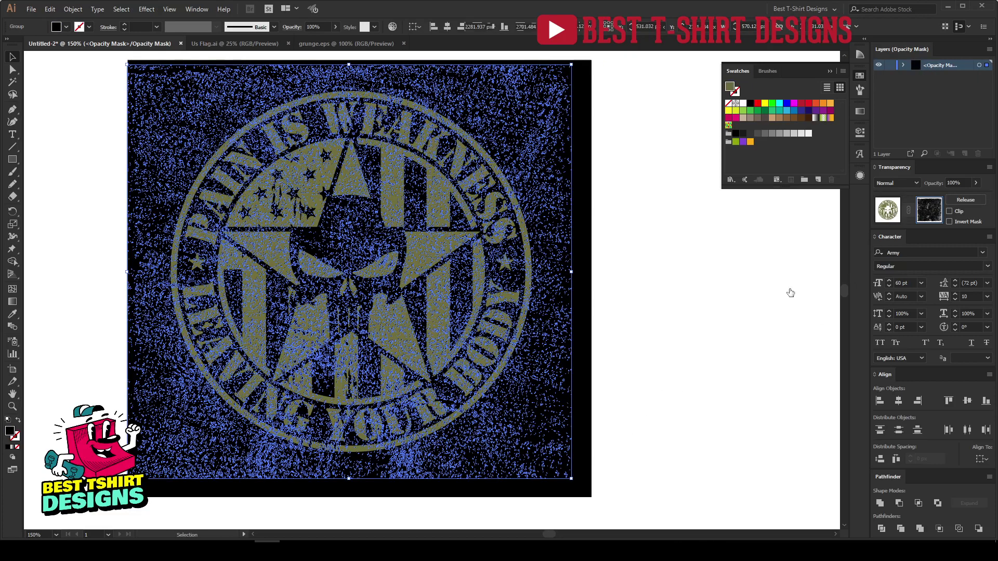
double_click(684, 367)
click(684, 368)
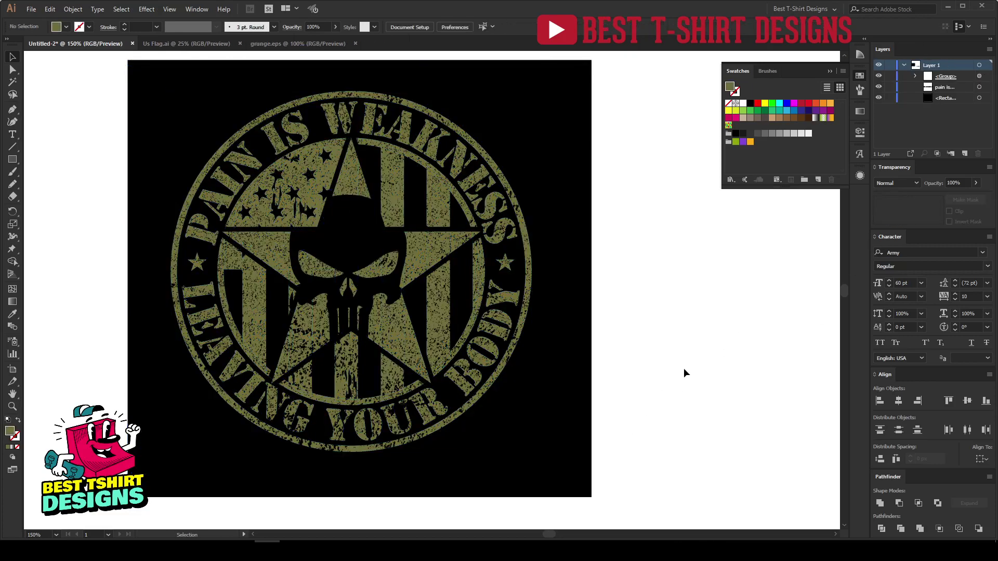
scroll(684, 368, up, 1)
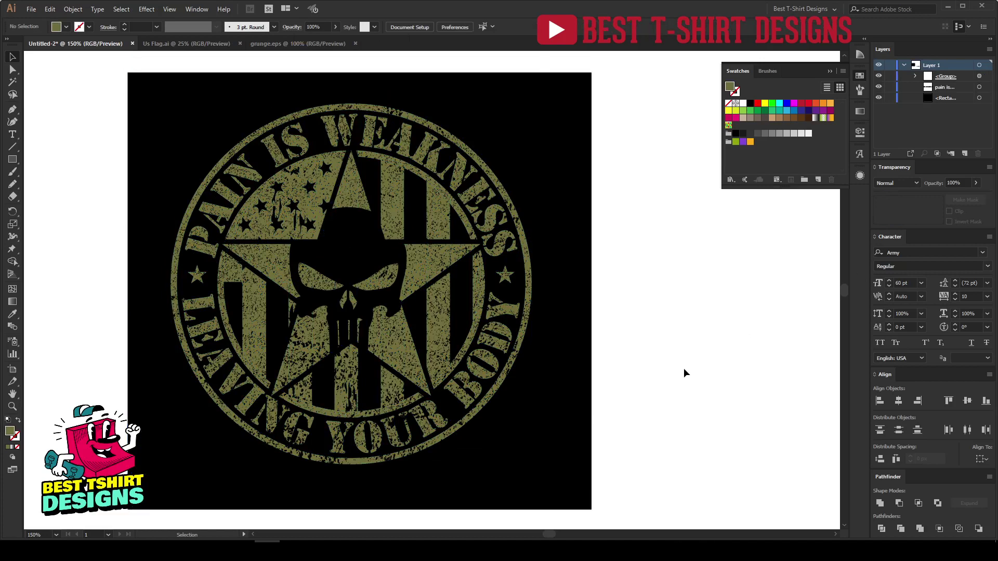
scroll(678, 370, left, 3)
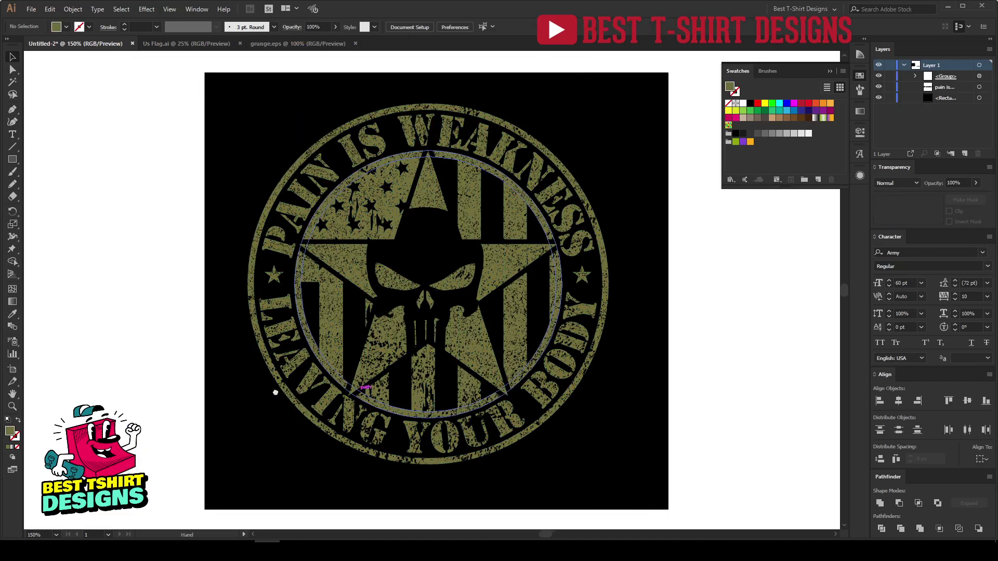